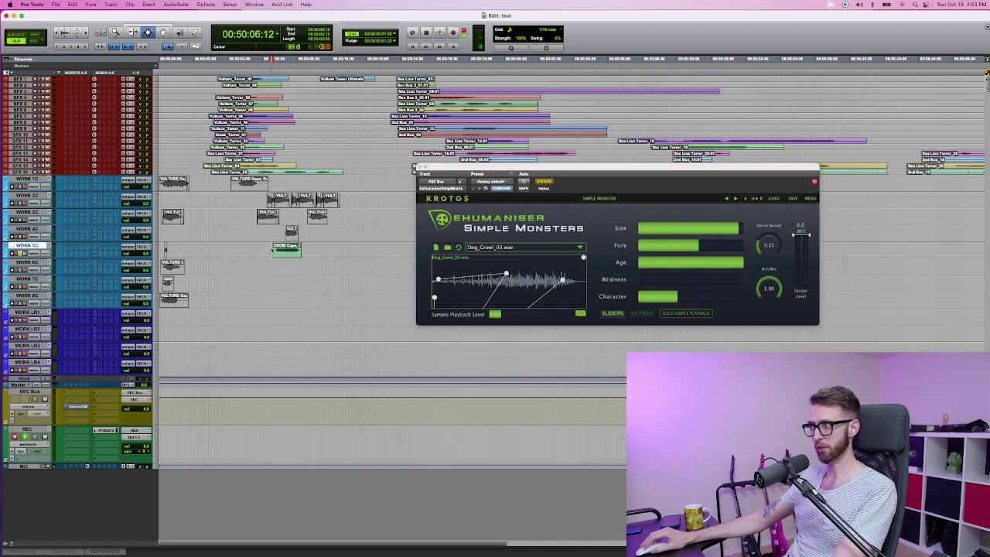
# Step: Play the crow caw clip on the WORK 5C track
pyautogui.moveTo(270, 249); pyautogui.dragTo(302, 328)
pyautogui.press('space')
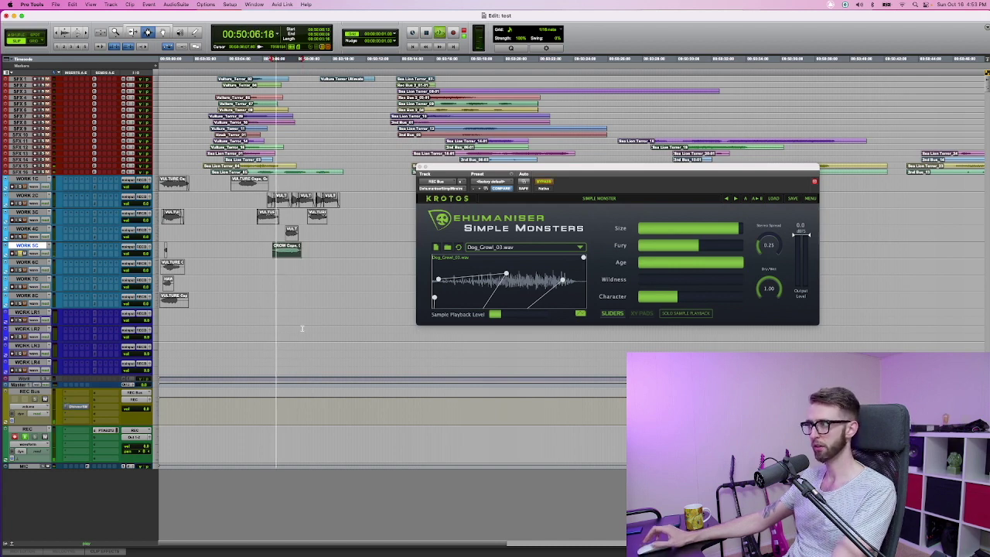
pyautogui.press('space')
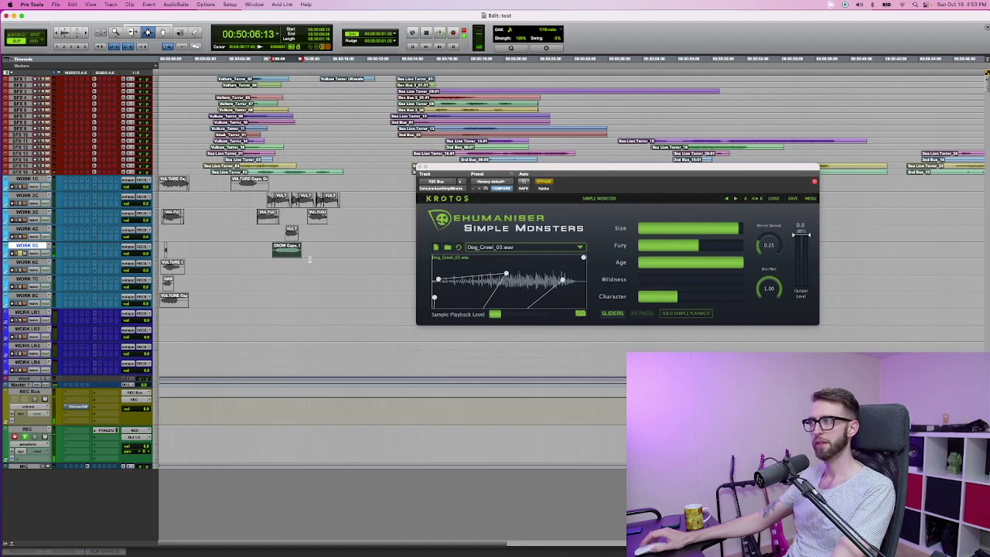
# Step: Enlarge the WORK 5C track's waveform display and play the crow caw clip from near its start
pyautogui.press('super+bracketright')
pyautogui.press('super+bracketright')
pyautogui.press('super+bracketright')
pyautogui.press('super+bracketright')
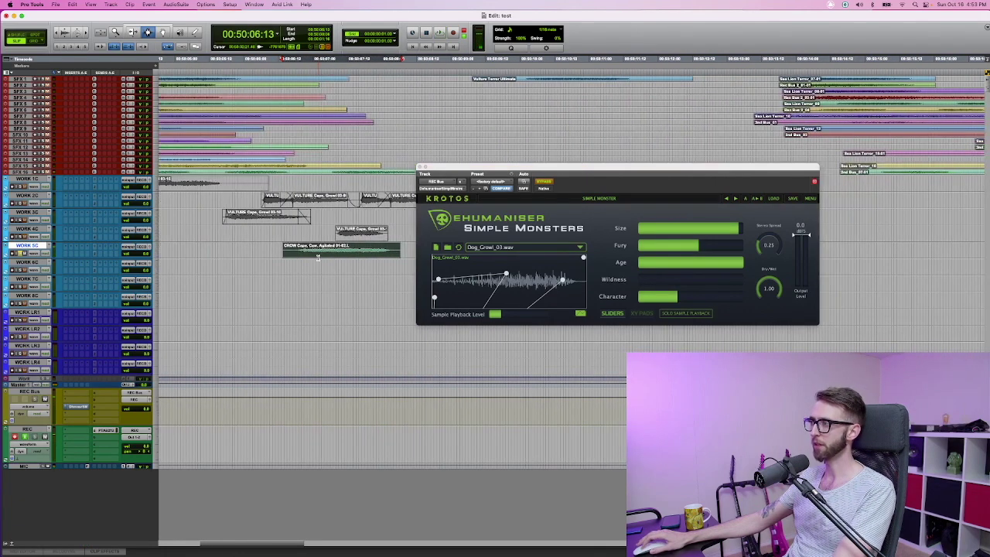
pyautogui.hotkey('ctrl', 'Up')
pyautogui.hotkey('ctrl', 'Up')
pyautogui.click(329, 278)
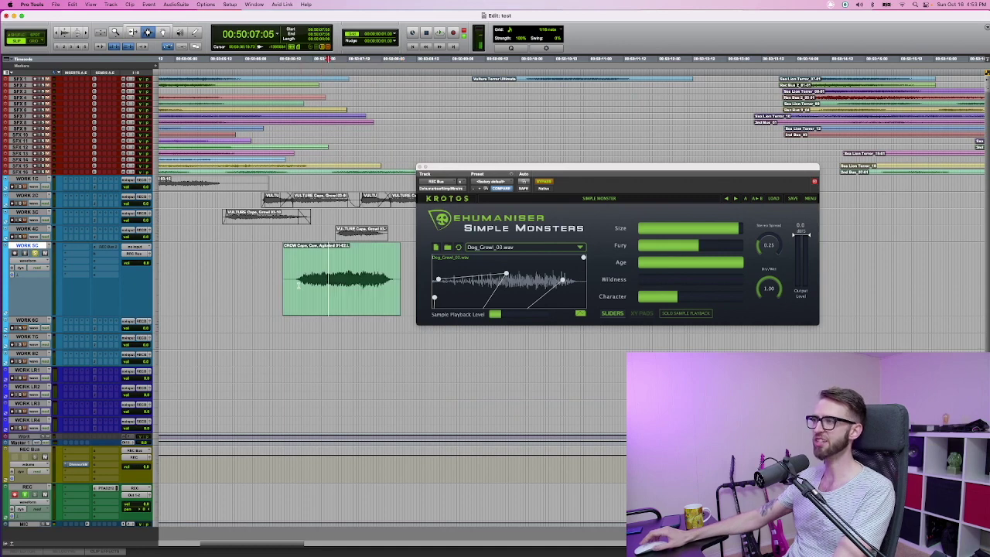
pyautogui.press('space')
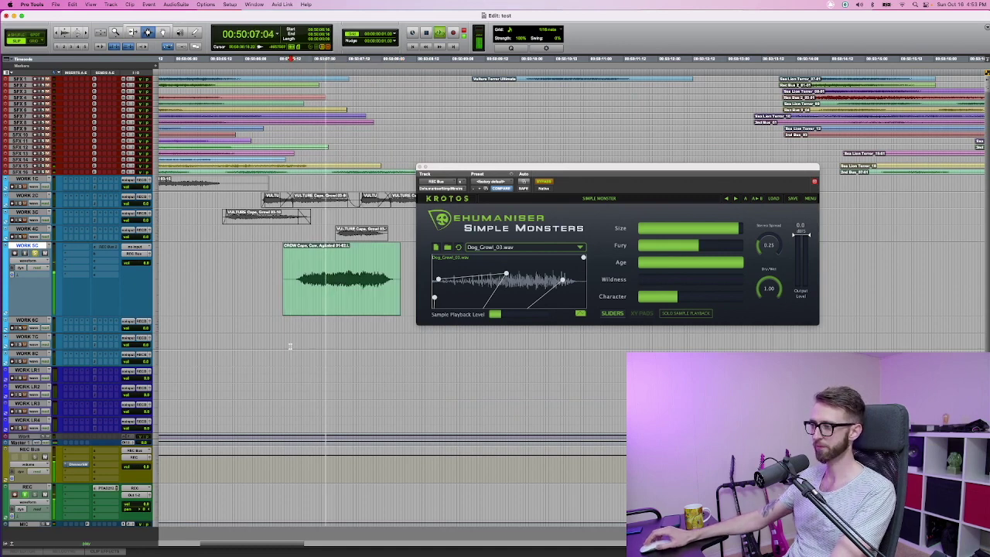
pyautogui.press('space')
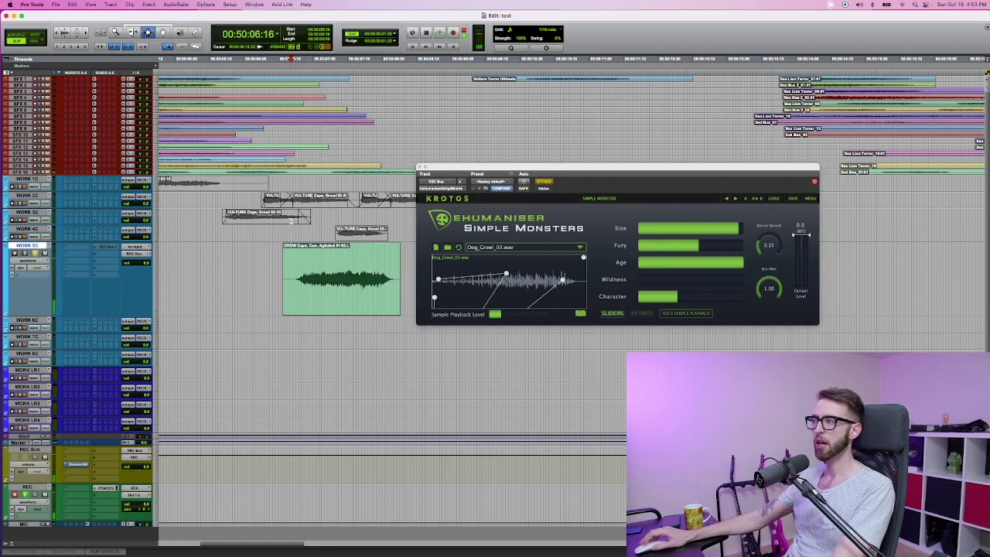
# Step: Trim the empty start of the crow caw clip on WORK 5C by nudging its start point inward
pyautogui.doubleClick(319, 277)
pyautogui.press('alt+KP_Add')
pyautogui.press('alt+KP_Add')
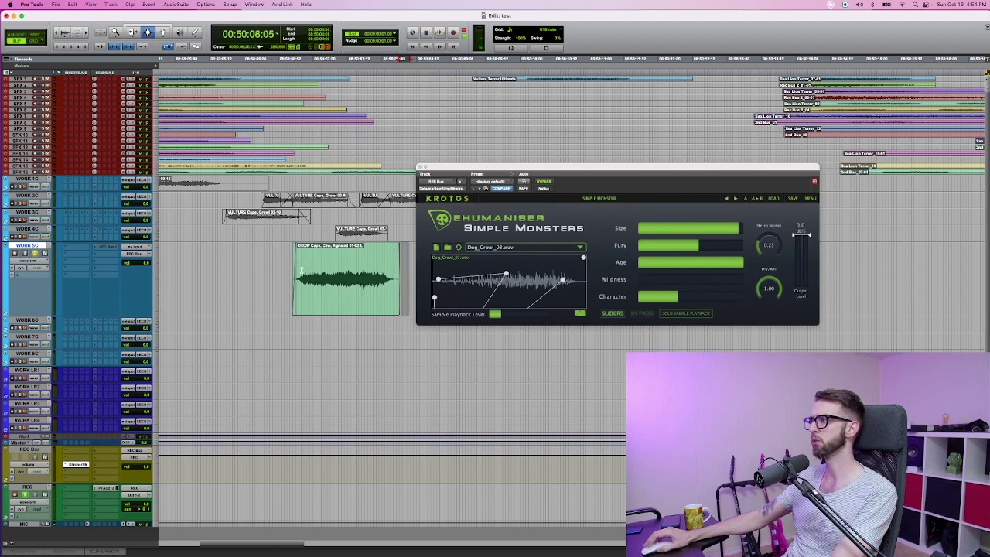
# Step: Select the trimmed crow clip and play it through the Dehumaniser Simple Monsters plug-in
pyautogui.click(351, 269)
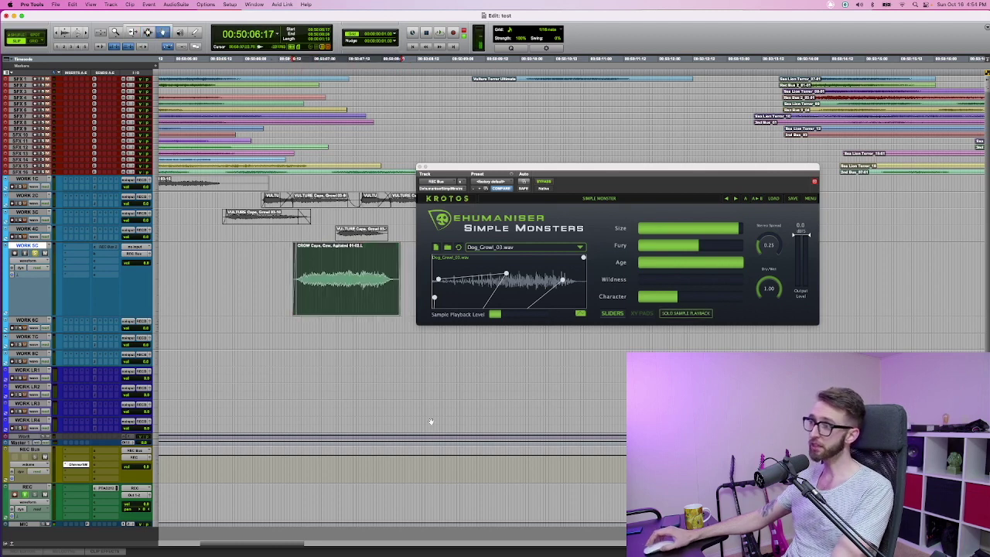
pyautogui.press('space')
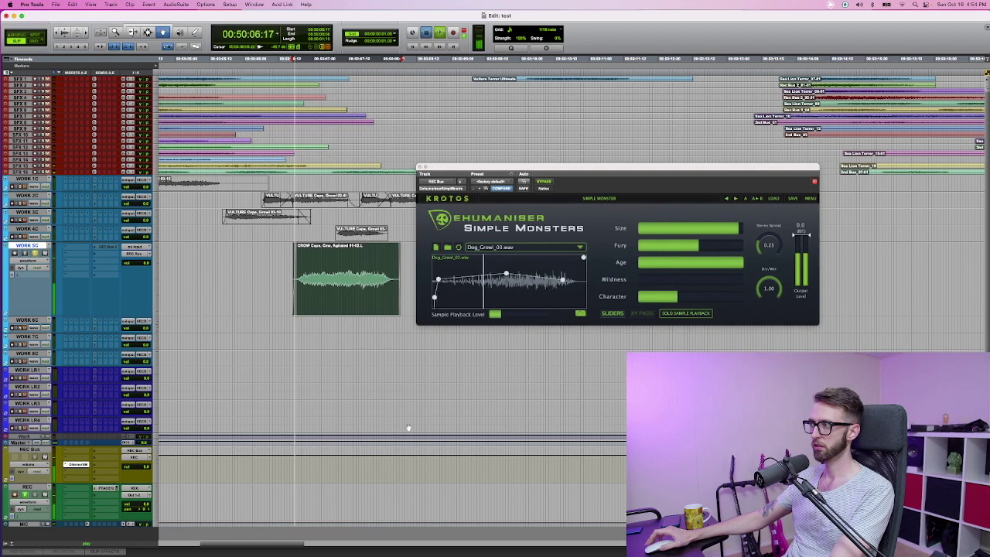
pyautogui.press('space')
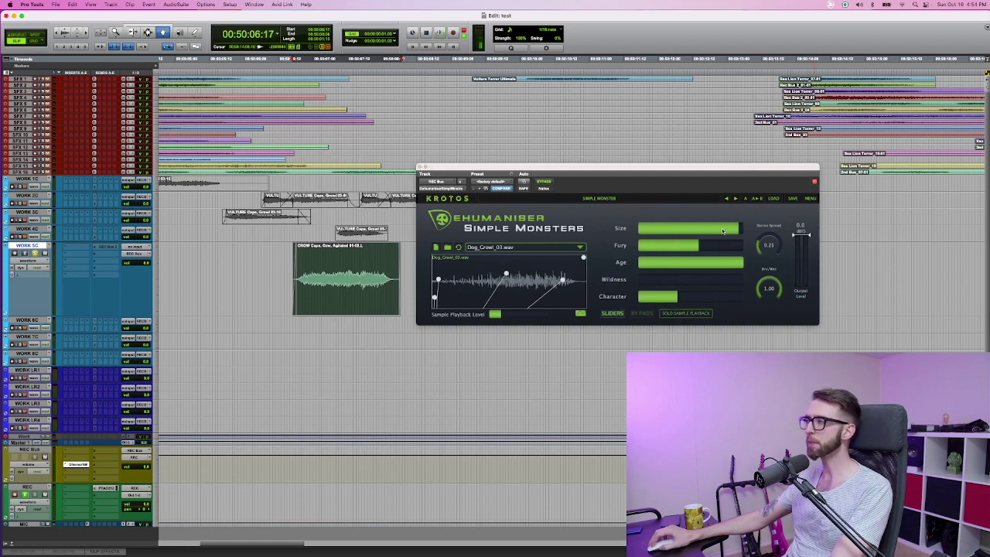
# Step: During playback, set Size to about 25%, Fury and Wildness to about 20%, Age to about 70% and Stereo Spread to 0.00
pyautogui.moveTo(723, 231); pyautogui.dragTo(664, 268)
pyautogui.press('space')
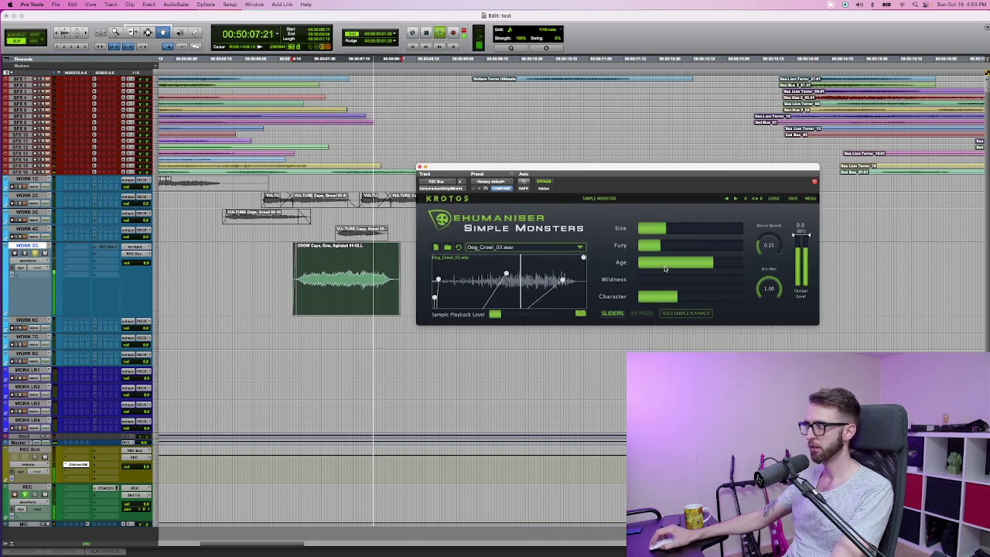
pyautogui.press('space')
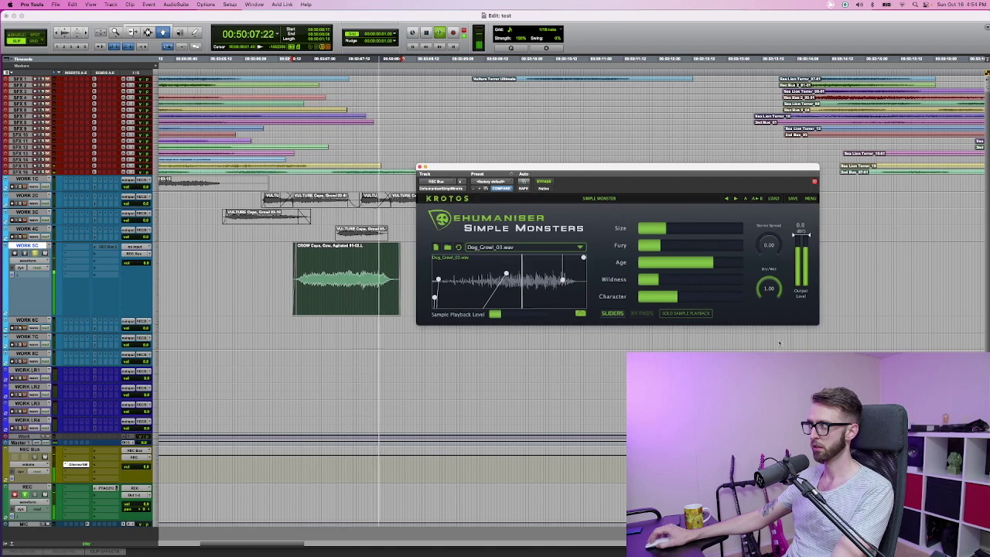
pyautogui.press('space')
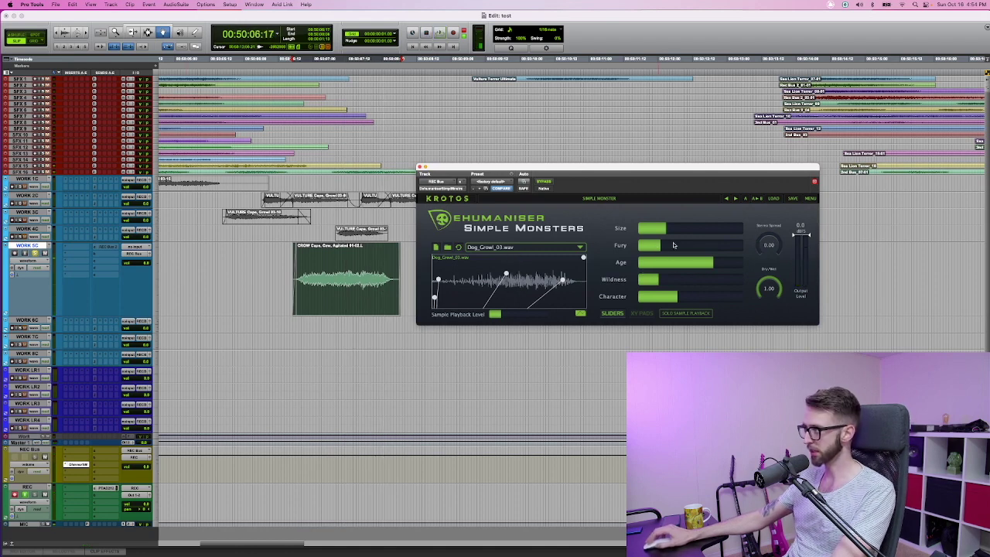
# Step: While the clip plays, set Size near minimum, Fury nearly full, Age and Character to about 40%, and Sample Playback Level slightly under half
pyautogui.press('space')
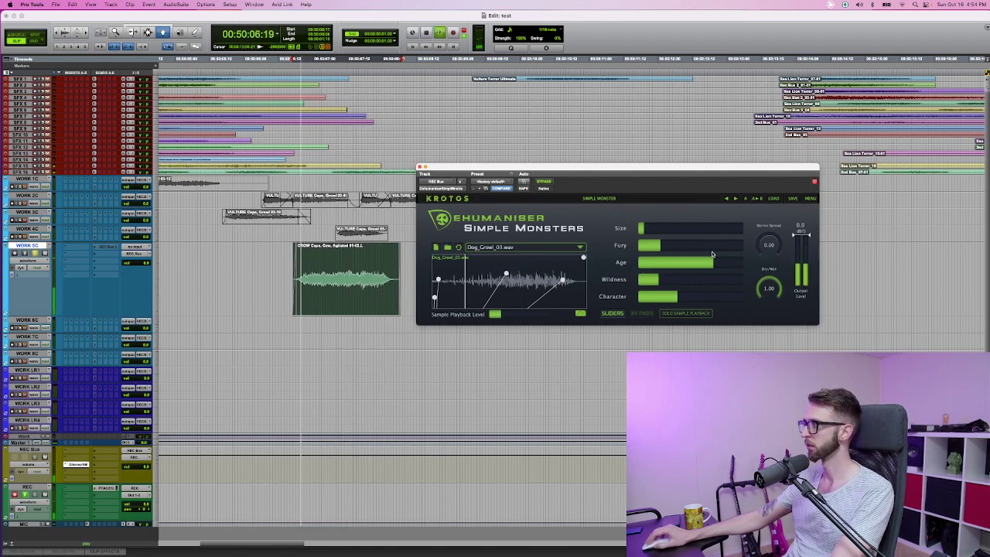
pyautogui.moveTo(712, 254); pyautogui.dragTo(679, 263)
pyautogui.moveTo(677, 297)
pyautogui.mouseDown()
pyautogui.moveTo(690, 297)
pyautogui.moveTo(680, 297)
pyautogui.mouseUp()
pyautogui.moveTo(499, 314); pyautogui.dragTo(526, 316)
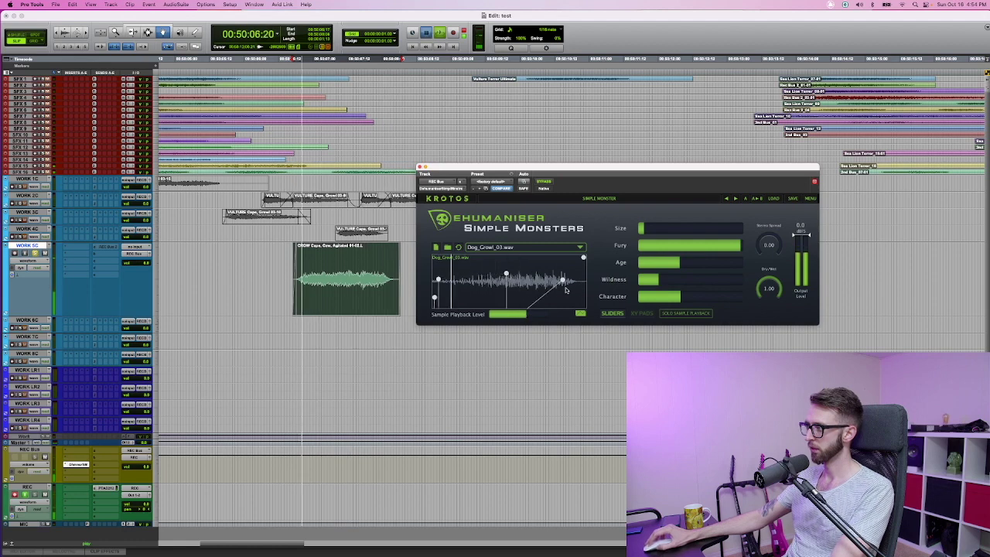
# Step: Change the breakpoint layout over the plug-in's sample waveform and play the clip again
pyautogui.press('space')
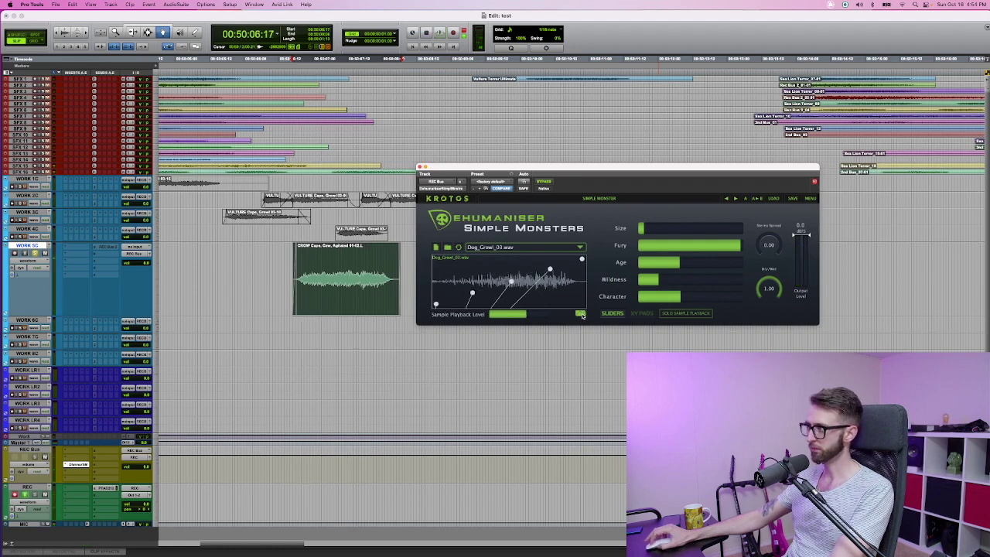
pyautogui.press('space')
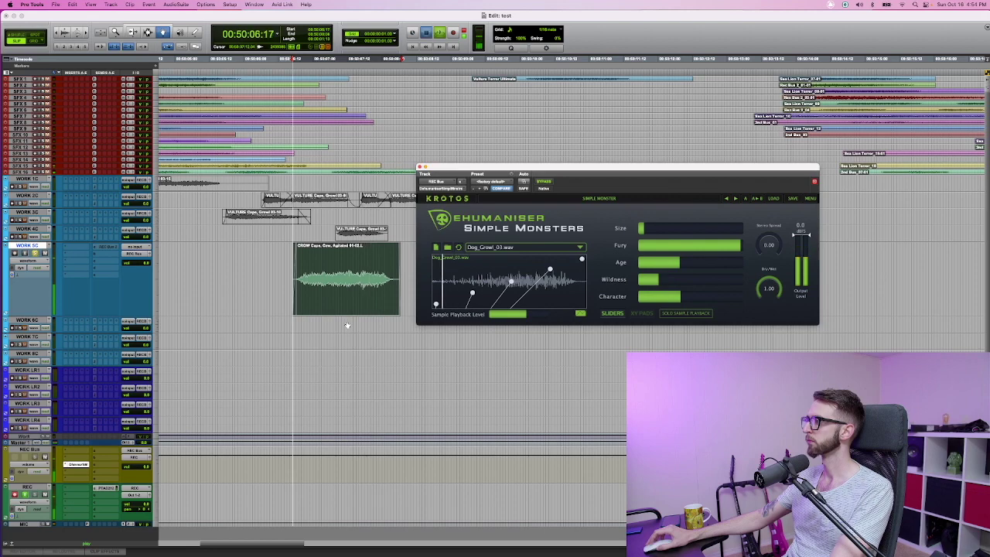
pyautogui.press('space')
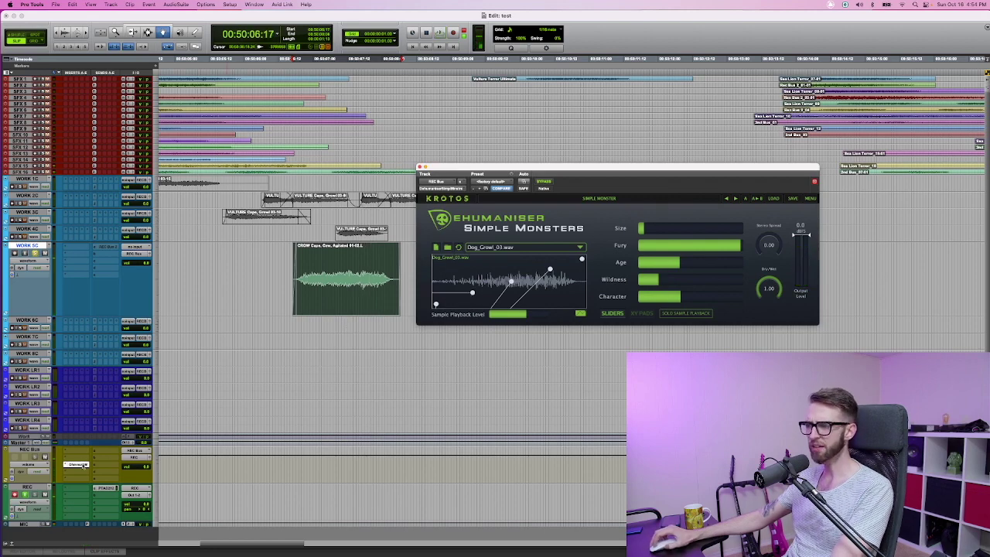
# Step: Load Black leopard_aggressive_throat_grunt_hiss.wav as the plug-in's sample and raise Sample Playback Level to about half during playback
pyautogui.click(501, 247)
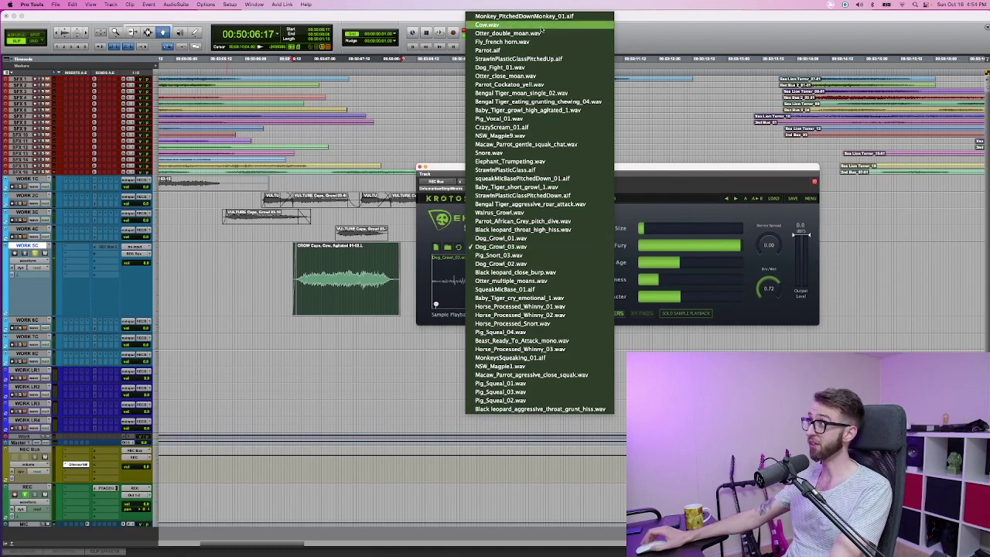
pyautogui.click(550, 409)
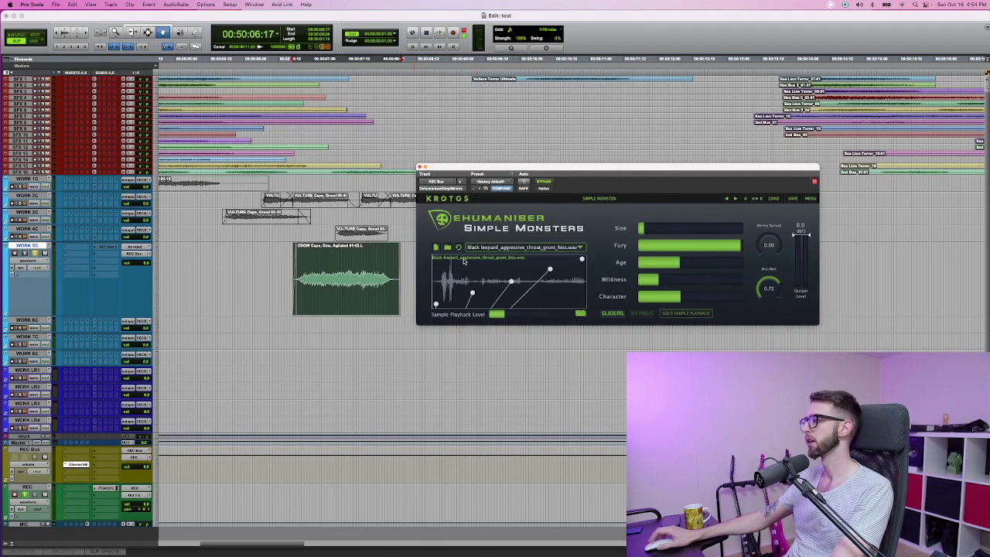
pyautogui.press('space')
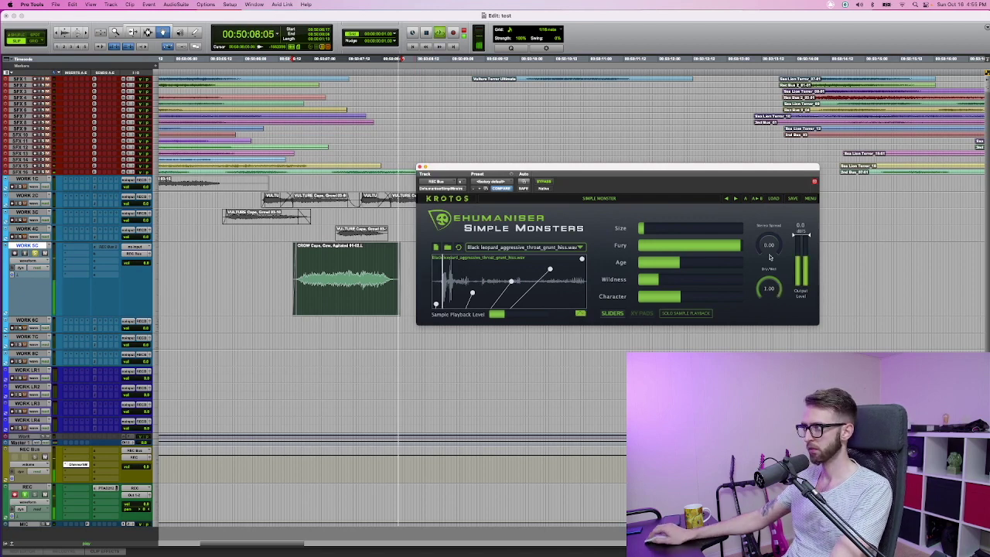
pyautogui.moveTo(508, 315); pyautogui.dragTo(528, 316)
pyautogui.press('space')
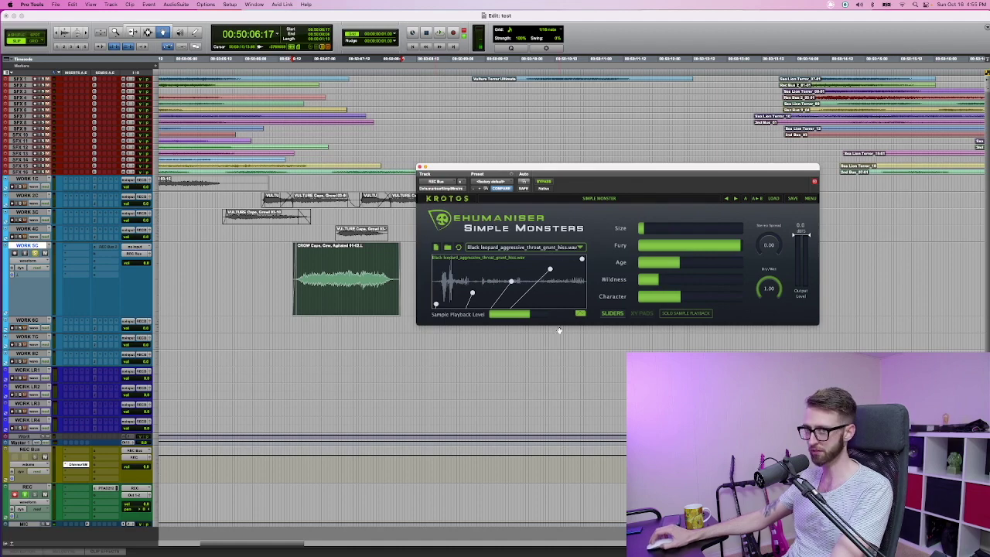
# Step: Replay the crow clip and raise Sample Playback Level to about two thirds
pyautogui.press('space')
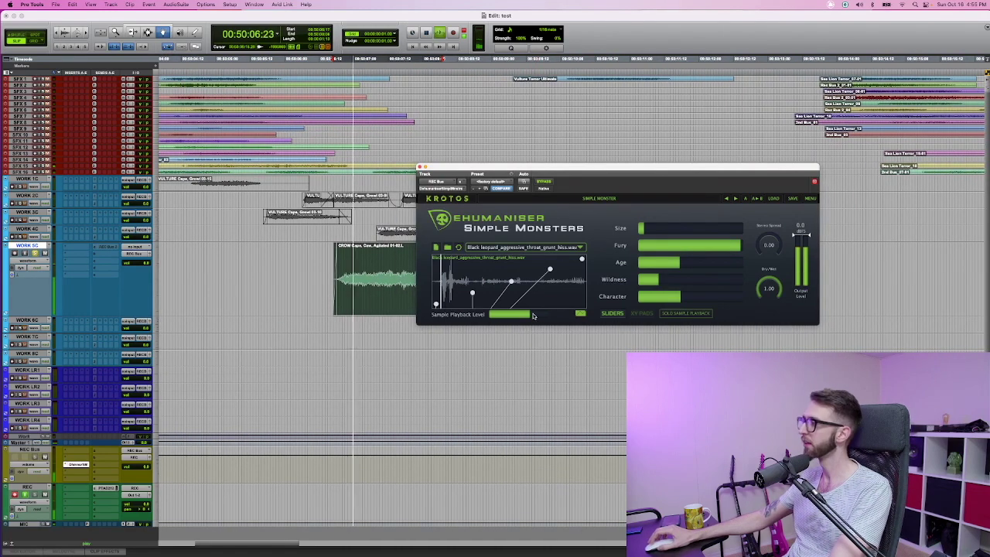
pyautogui.moveTo(531, 316); pyautogui.dragTo(543, 318)
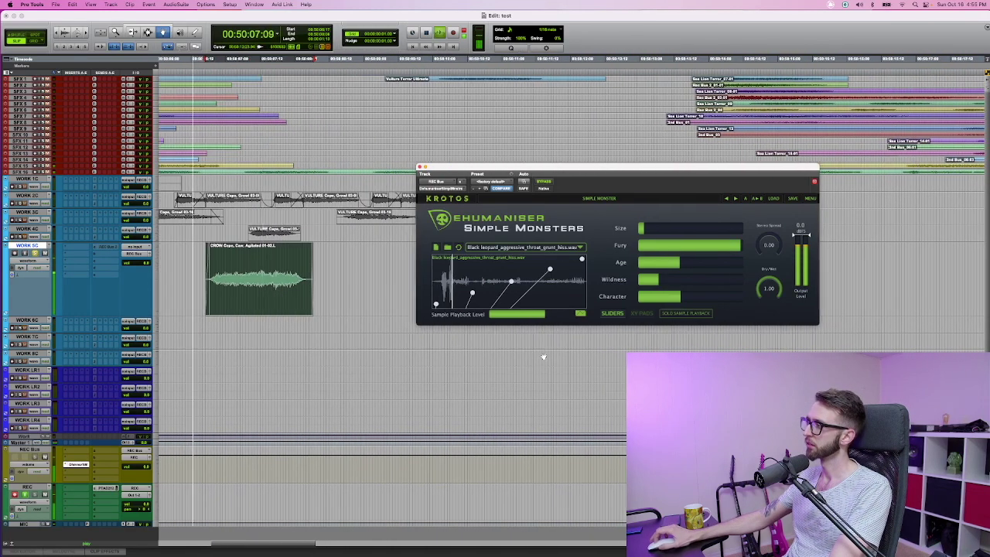
pyautogui.press('space')
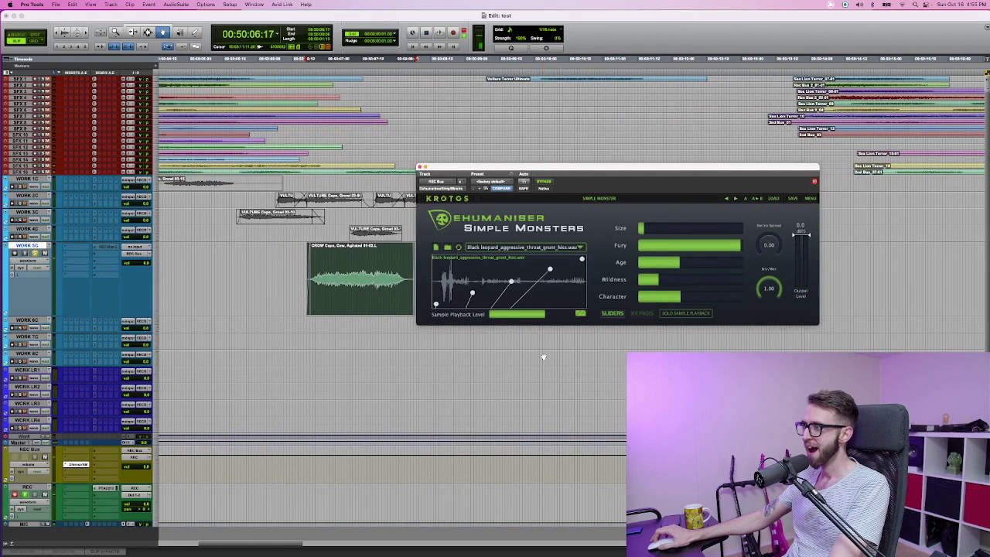
pyautogui.press('space')
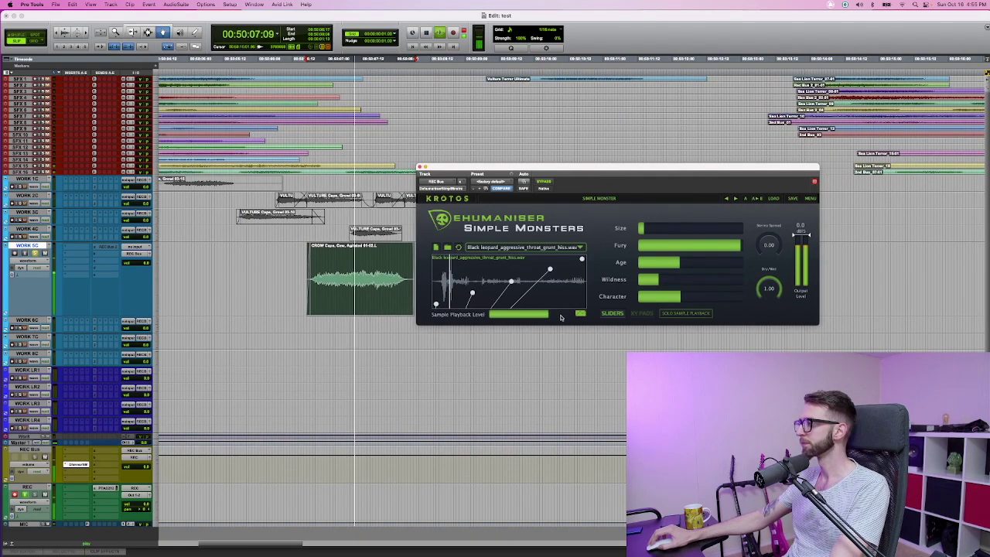
# Step: Set Size to about half, Fury and Sample Playback Level to about a third, Age to about 90%, Wildness to zero and Character to about 85%
pyautogui.moveTo(647, 231); pyautogui.dragTo(687, 227)
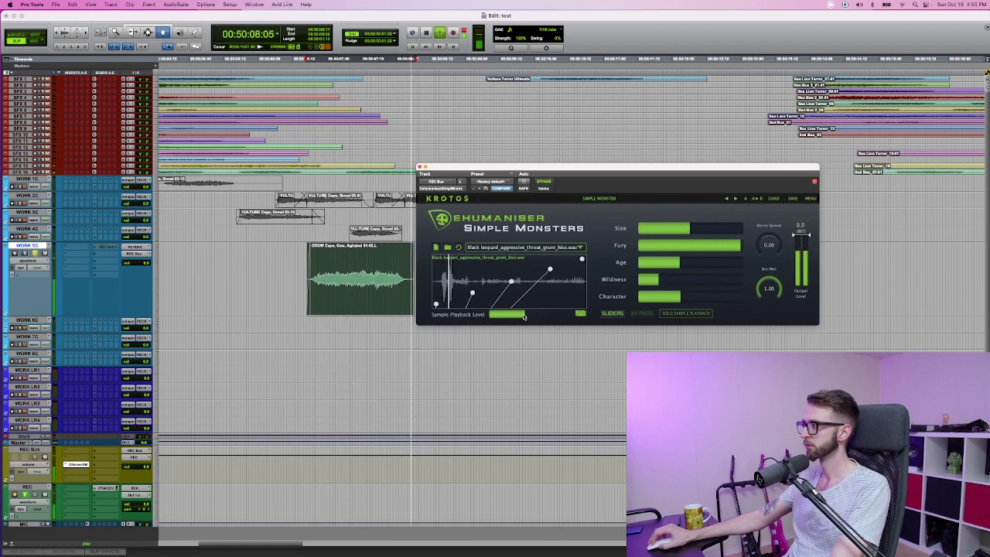
pyautogui.moveTo(712, 242); pyautogui.dragTo(741, 280)
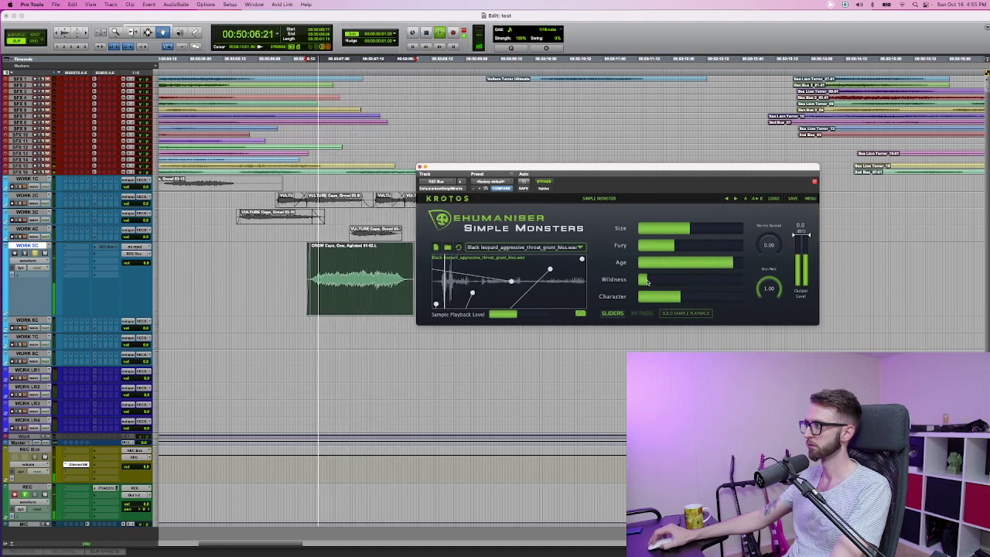
pyautogui.moveTo(741, 280); pyautogui.dragTo(645, 283)
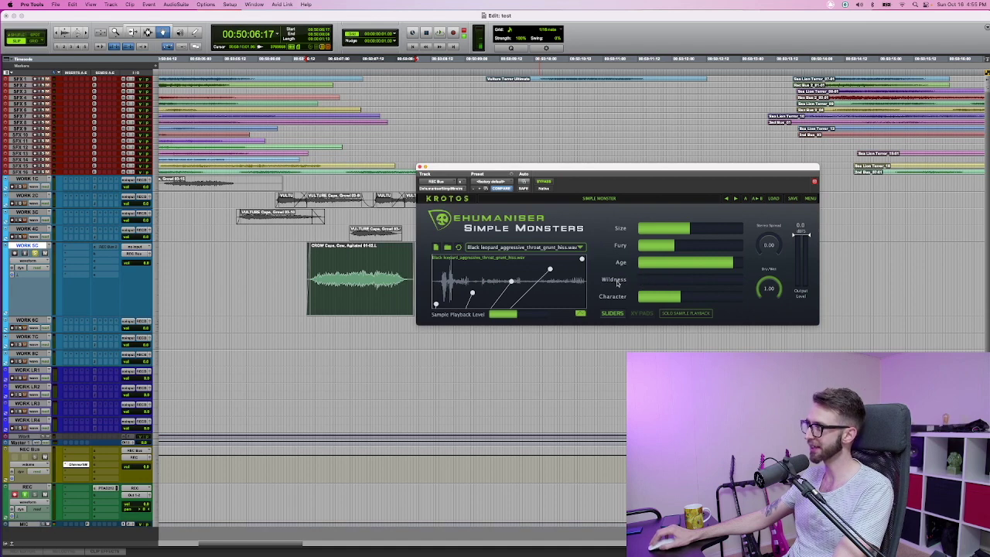
pyautogui.moveTo(705, 299); pyautogui.dragTo(729, 297)
# Step: While the clip plays, lower Dry/Wet to about 0.75 and set Size to about two thirds and Fury to about half
pyautogui.press('space')
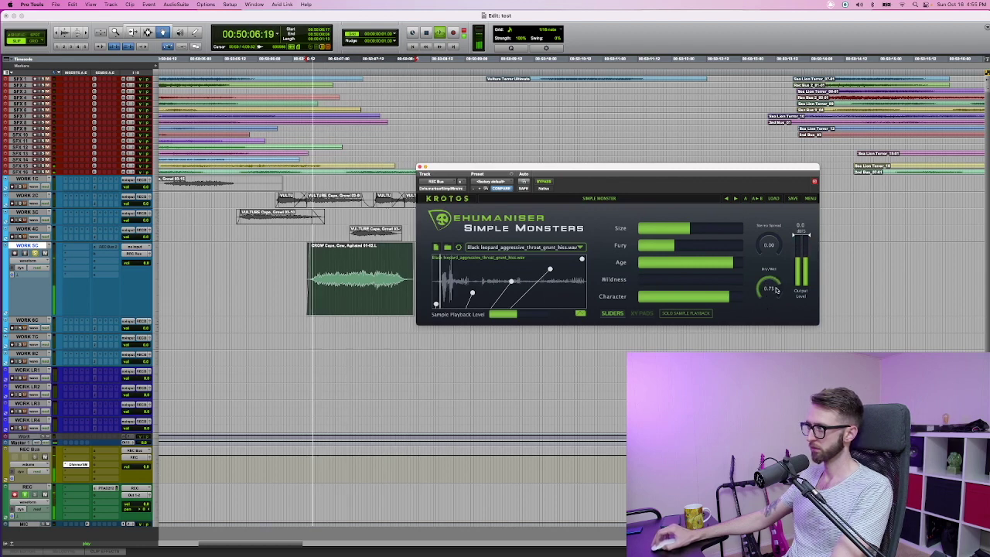
pyautogui.moveTo(689, 228); pyautogui.dragTo(715, 229)
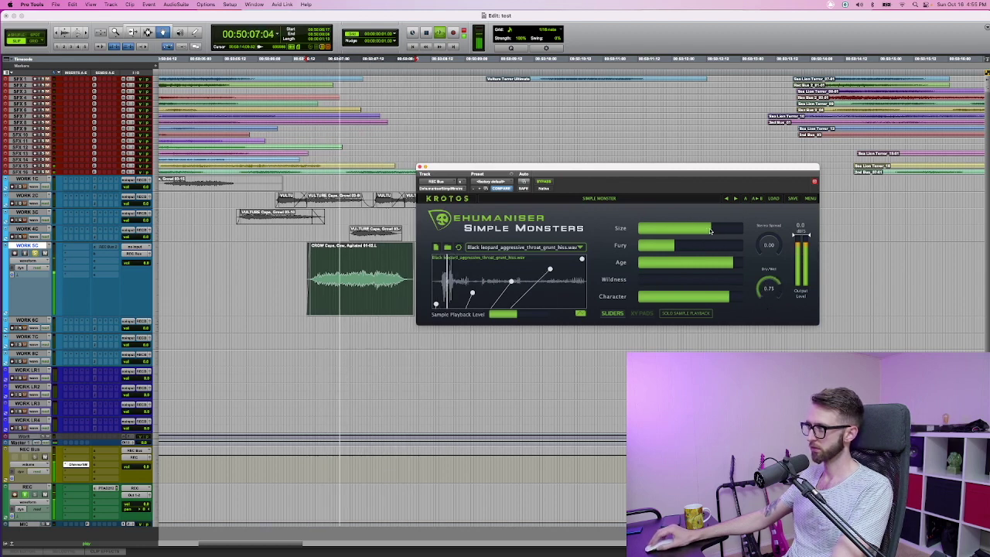
pyautogui.click(722, 244)
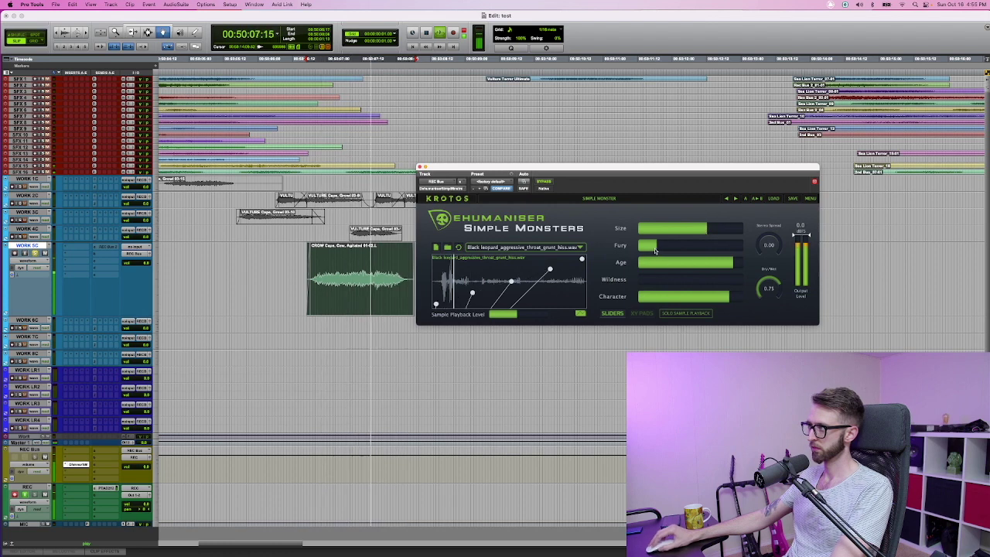
pyautogui.click(693, 246)
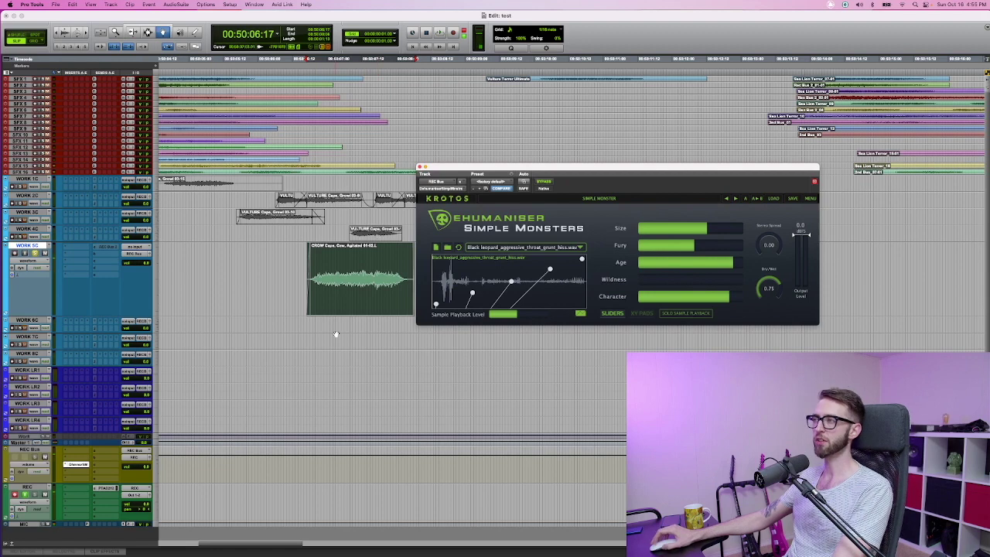
pyautogui.click(337, 271)
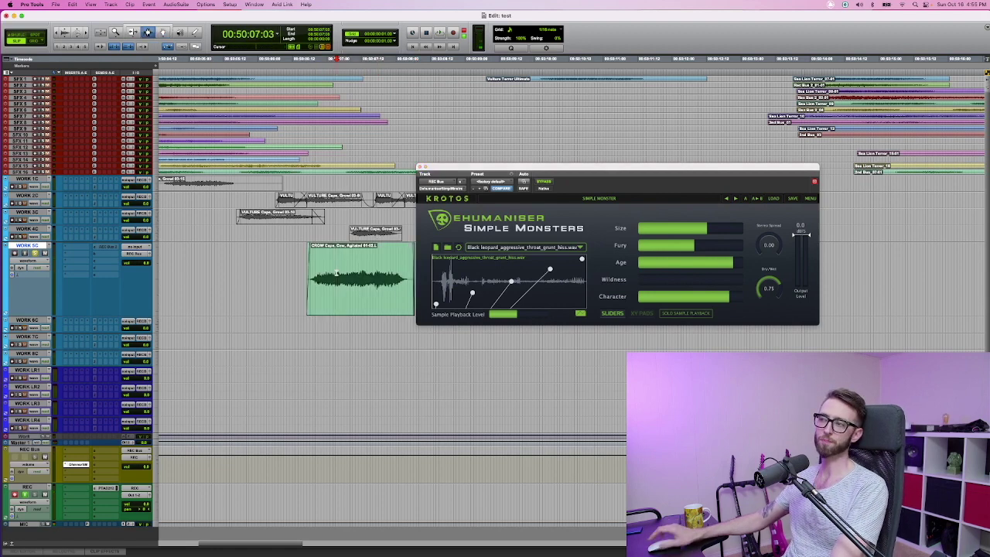
pyautogui.click(79, 457)
pyautogui.click(82, 462)
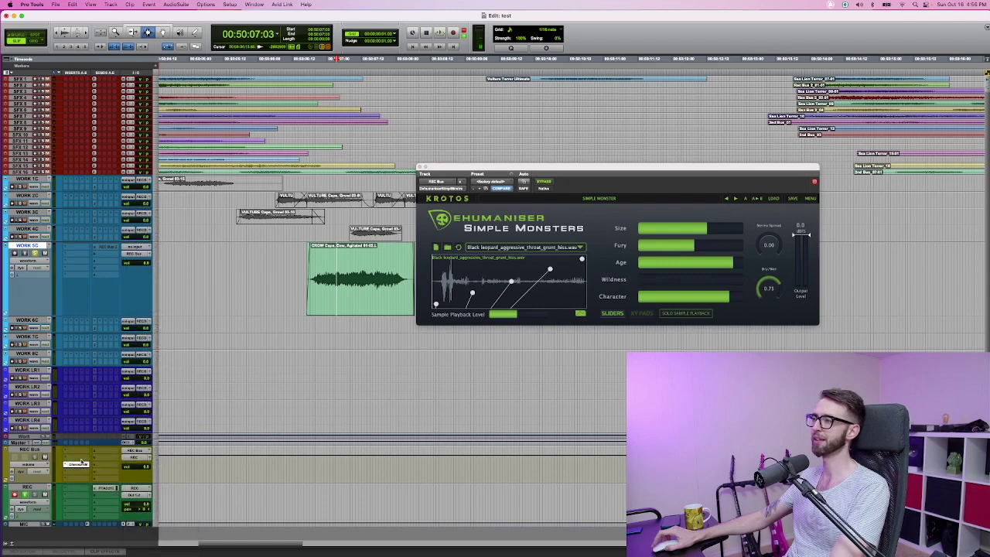
# Step: Insert EQ3 7-Band (mono) on the REC Bus, with an 18 dB cut near 370 Hz and a high-shelf boost at 4.10 kHz
pyautogui.click(81, 462)
pyautogui.write('eq')
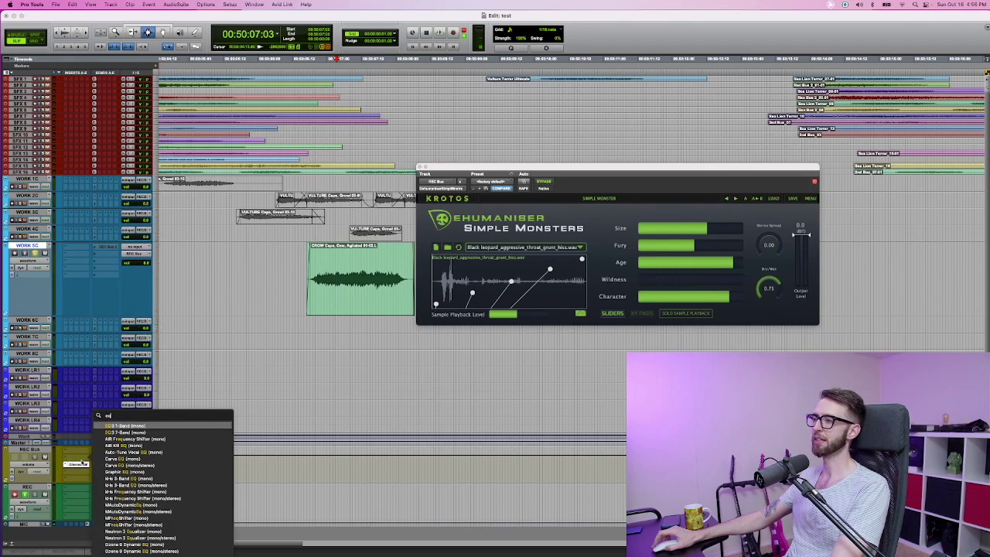
pyautogui.click(177, 432)
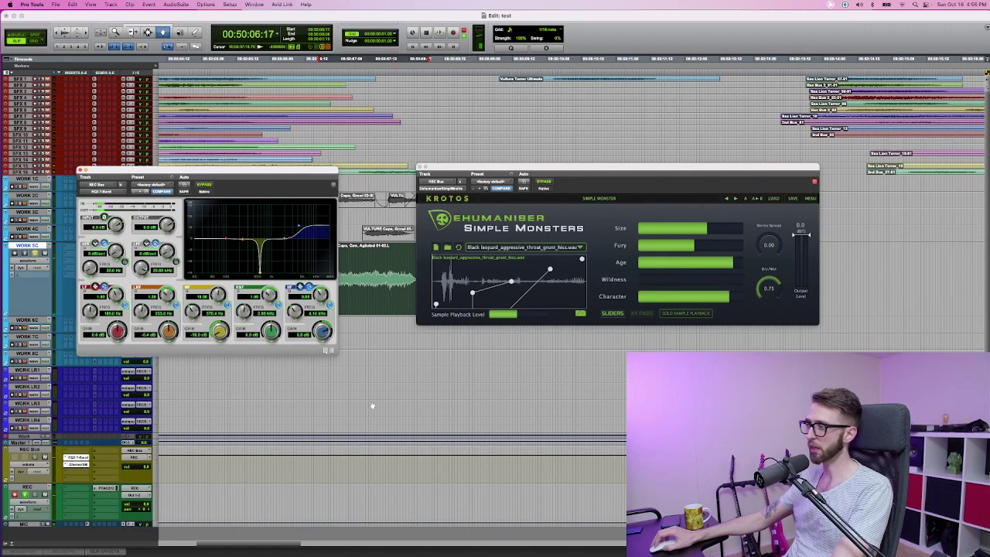
pyautogui.press('space')
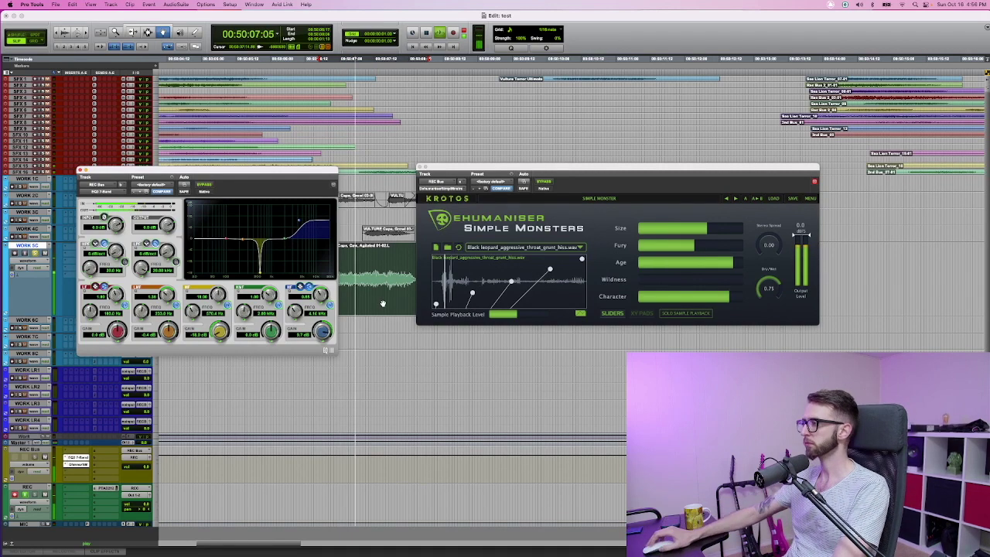
pyautogui.press('space')
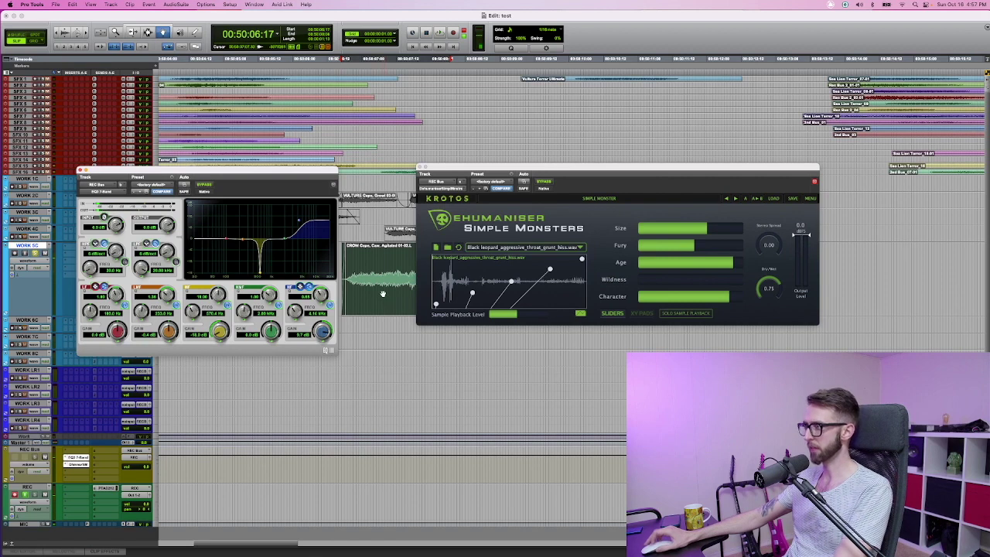
# Step: Raise the crow clip's gain and turn Dry/Wet down to 0.00 while it plays
pyautogui.click(382, 293)
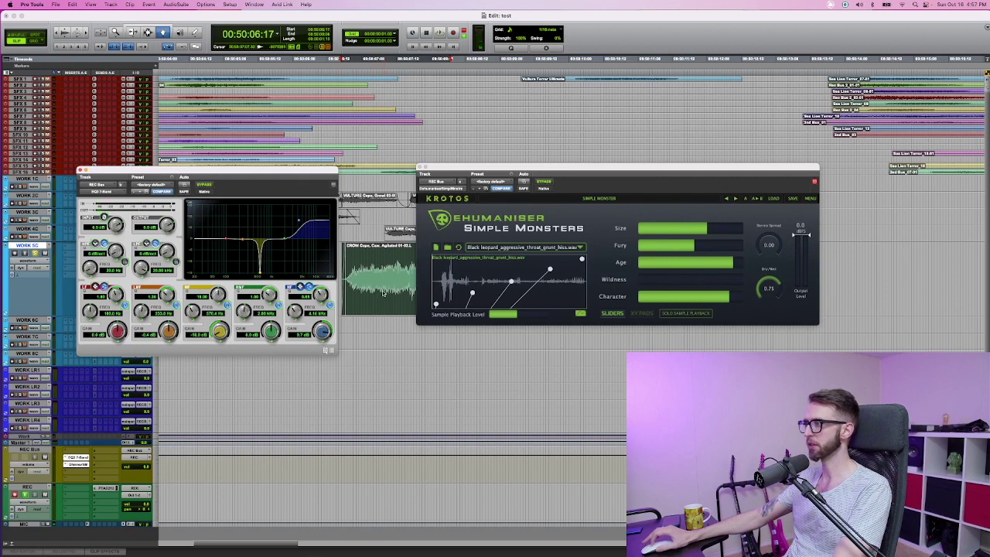
pyautogui.click(382, 293)
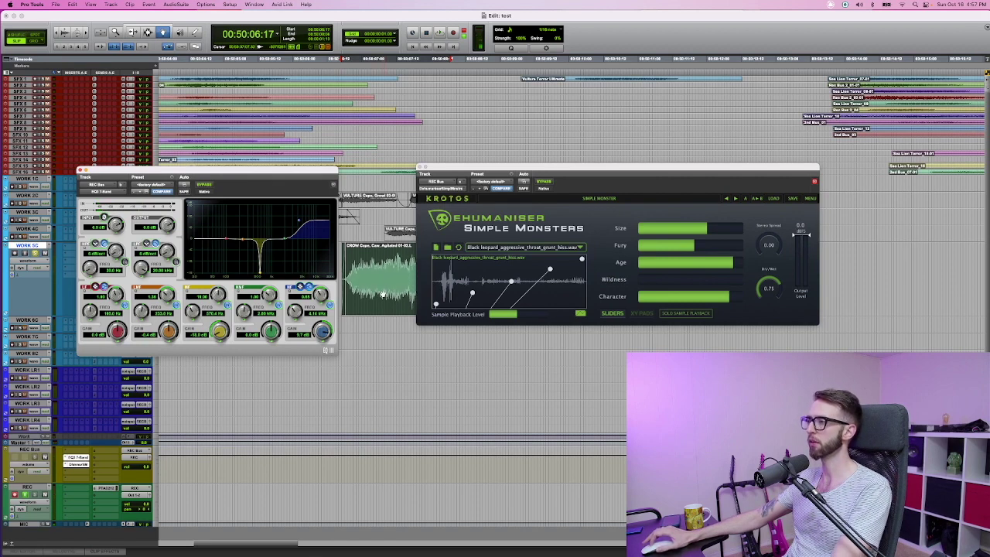
pyautogui.press('space')
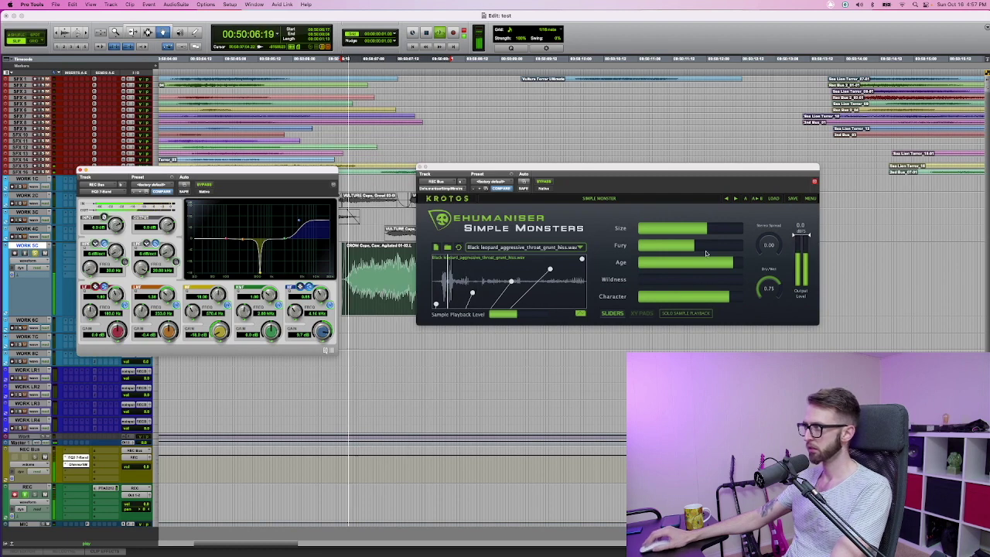
pyautogui.moveTo(767, 287); pyautogui.dragTo(767, 332)
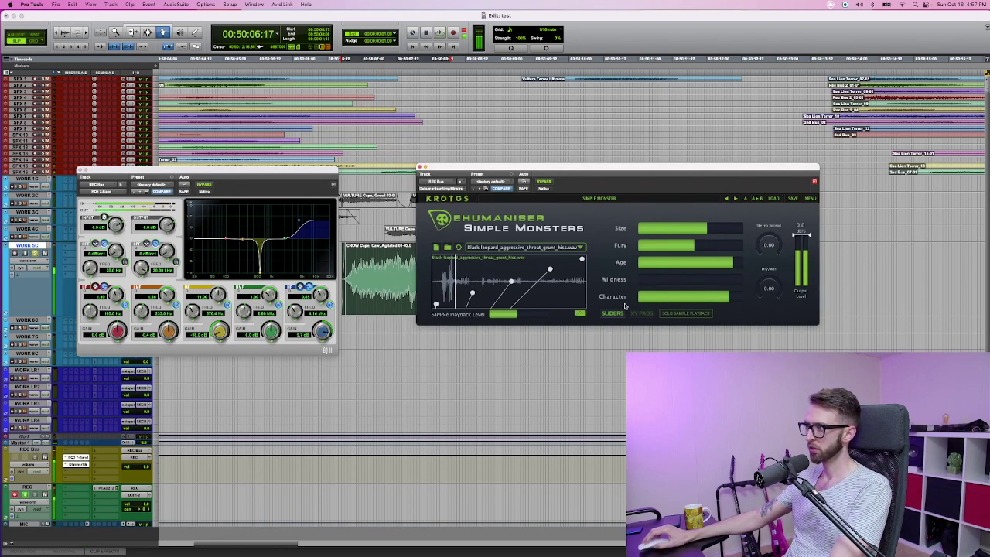
pyautogui.click(302, 396)
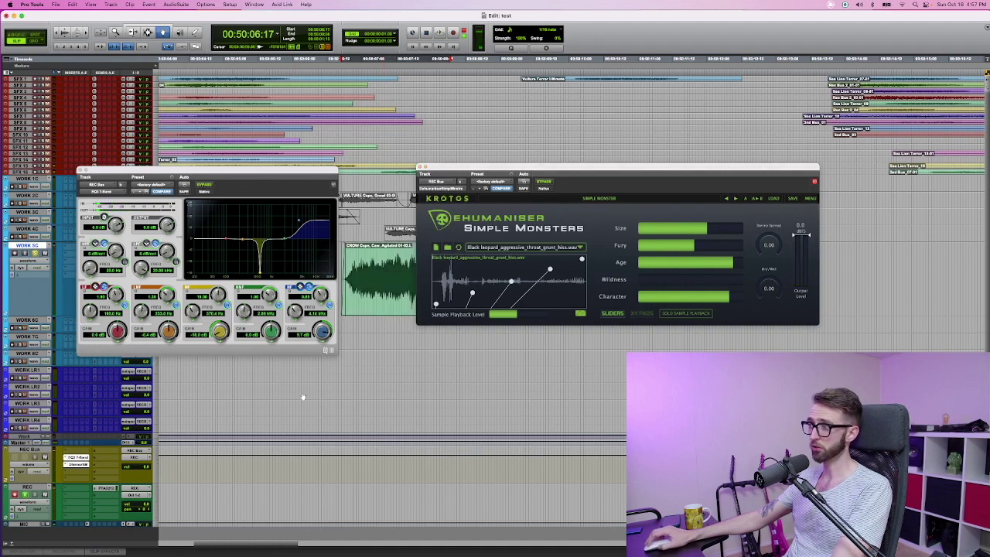
# Step: Compare the dry crow clip with the REC Bus EQ bypassed and switched back on
pyautogui.keyDown('super'); pyautogui.click(80, 462); pyautogui.keyUp('super')
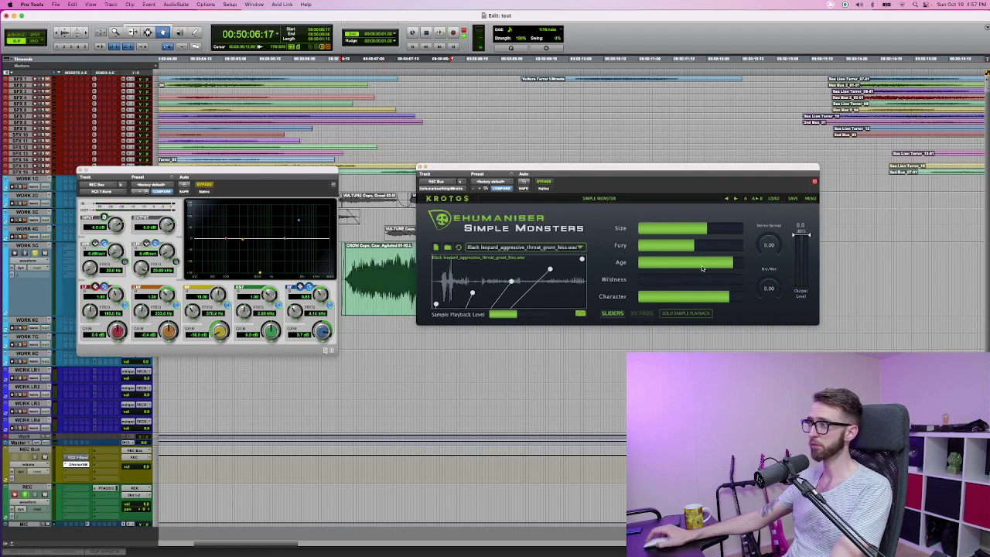
pyautogui.press('space')
pyautogui.click(386, 280)
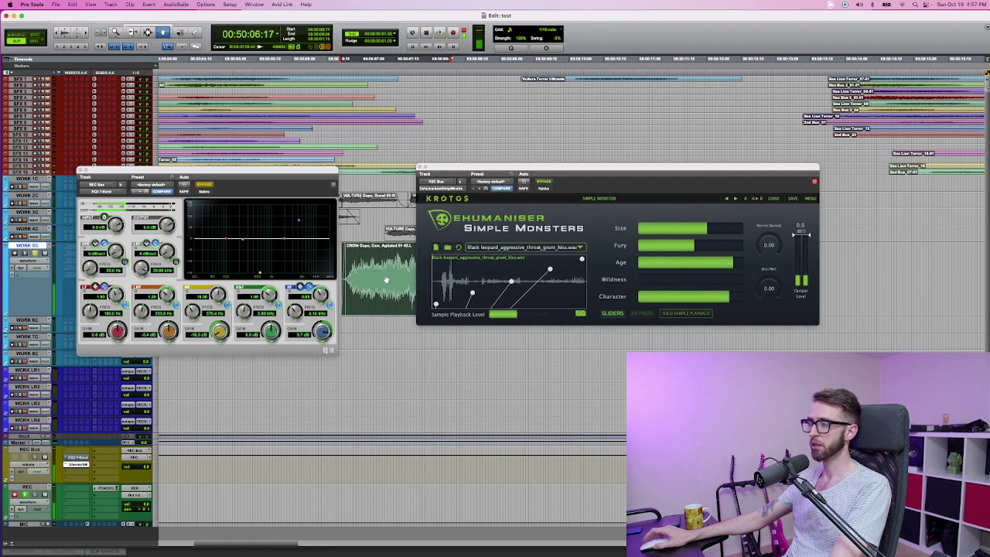
pyautogui.press('space')
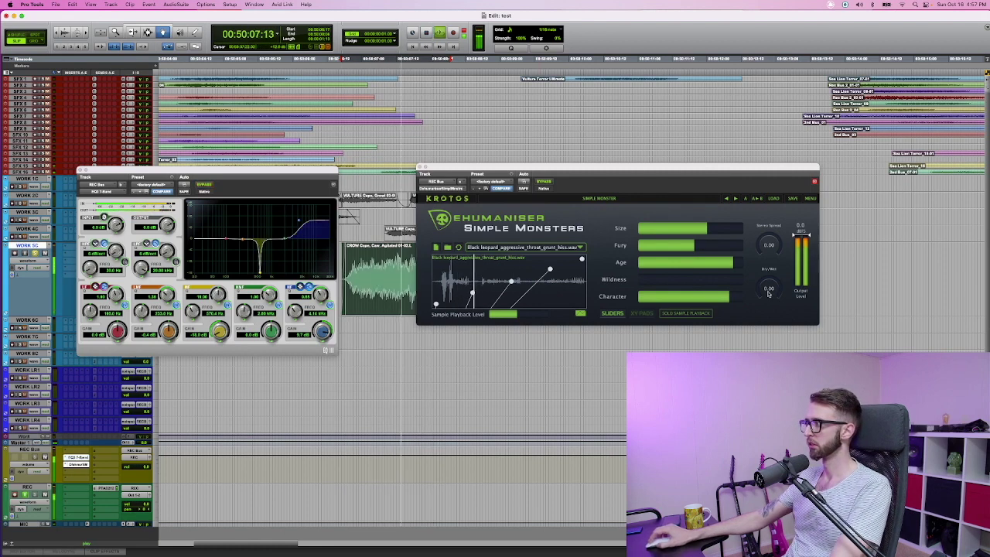
# Step: Set Dry/Wet to 0.91, Size and Character to about 40%, Fury to about 65%, Age to about half, output to -1.0 dB, and widen the EQ notch
pyautogui.moveTo(769, 288); pyautogui.dragTo(685, 233)
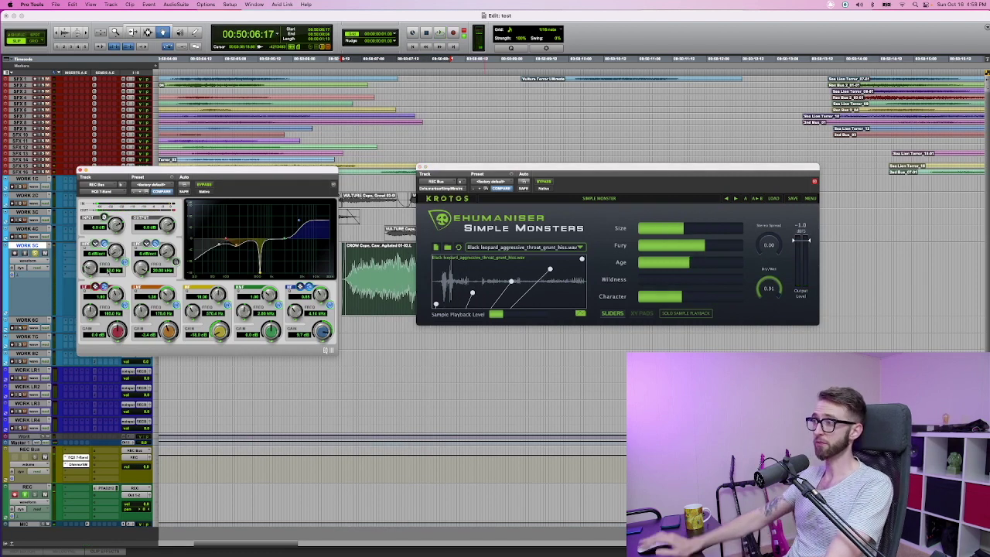
pyautogui.press('space')
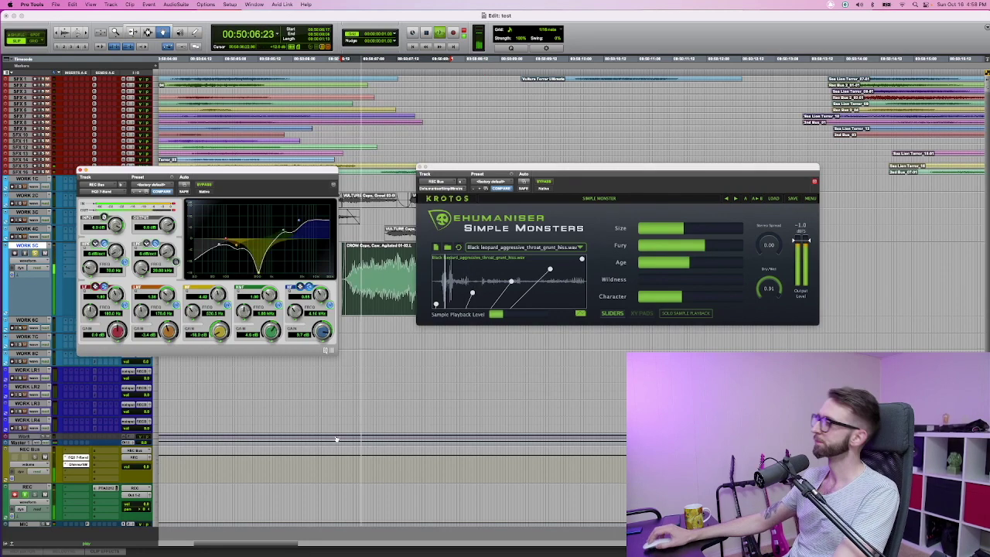
pyautogui.press('space')
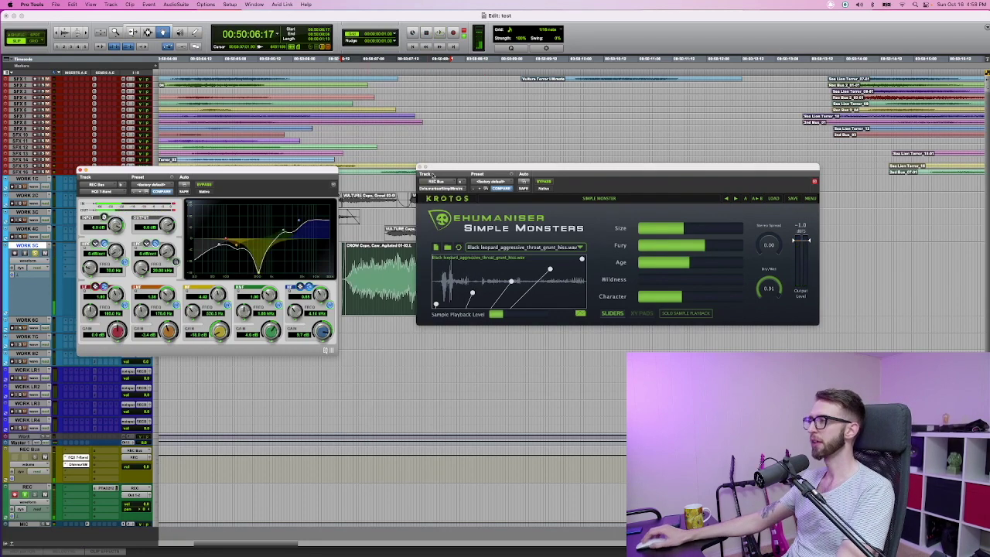
pyautogui.click(79, 169)
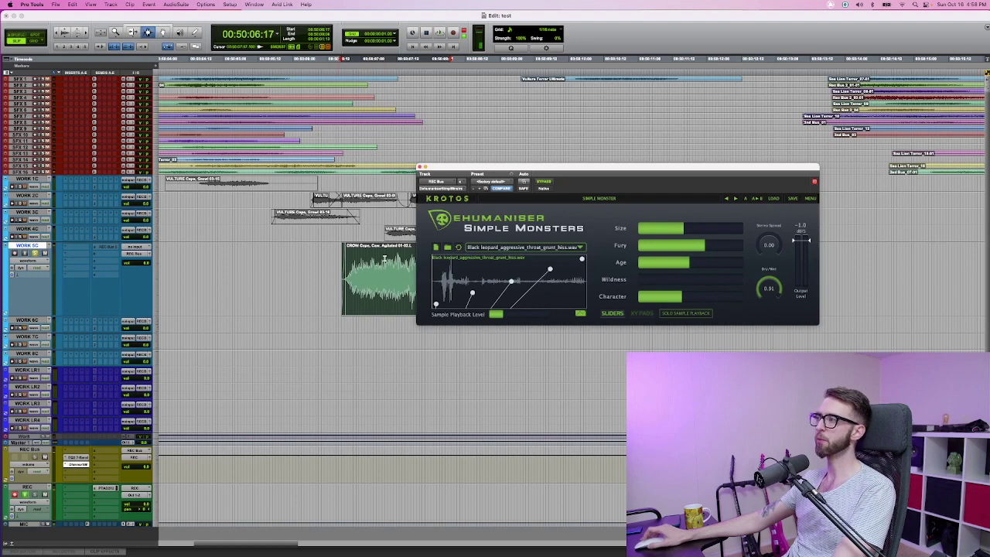
# Step: Audition the vulture growl clip on WORK 4C through the monster plug-in
pyautogui.hscroll(5, 318, 245)
pyautogui.click(260, 233)
pyautogui.press('super+c')
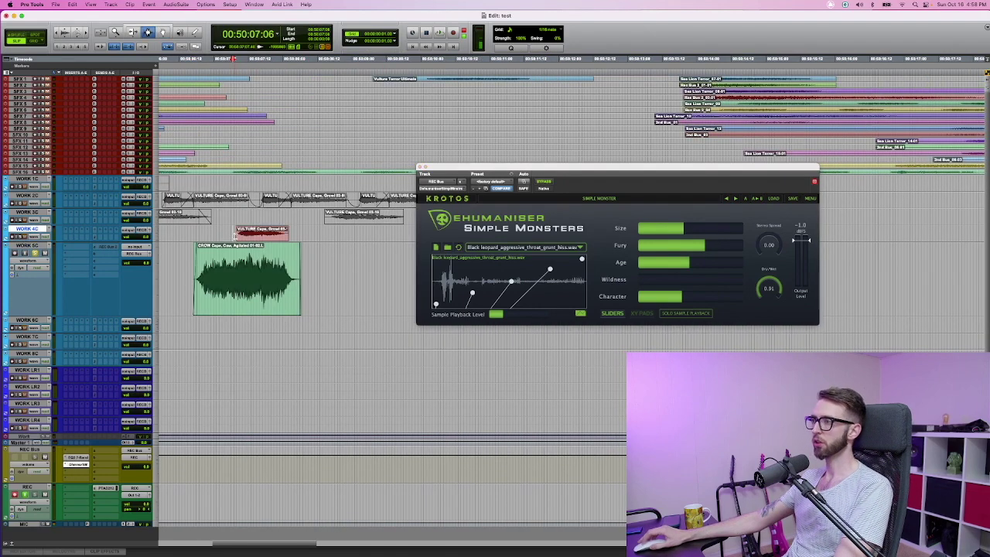
pyautogui.press('space')
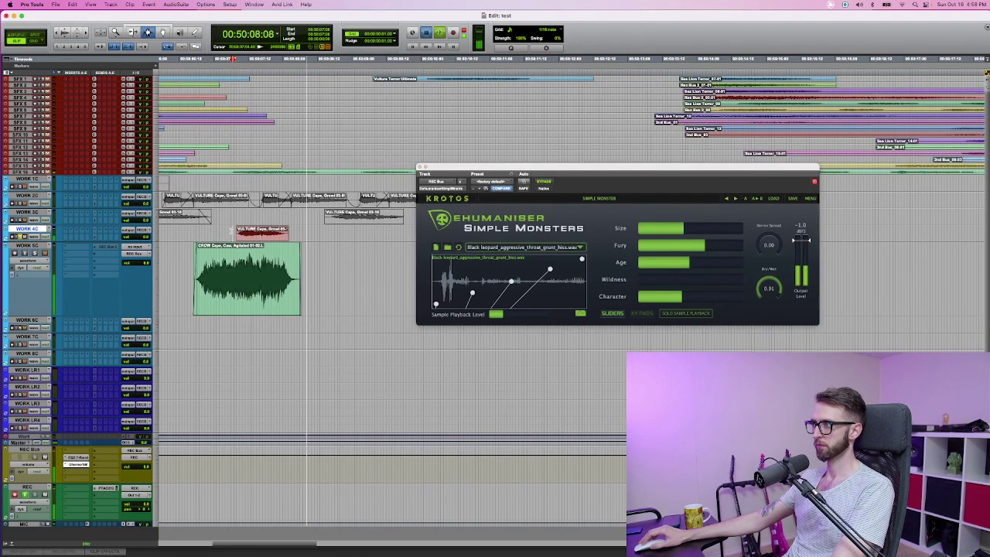
pyautogui.press('space')
pyautogui.click(252, 232)
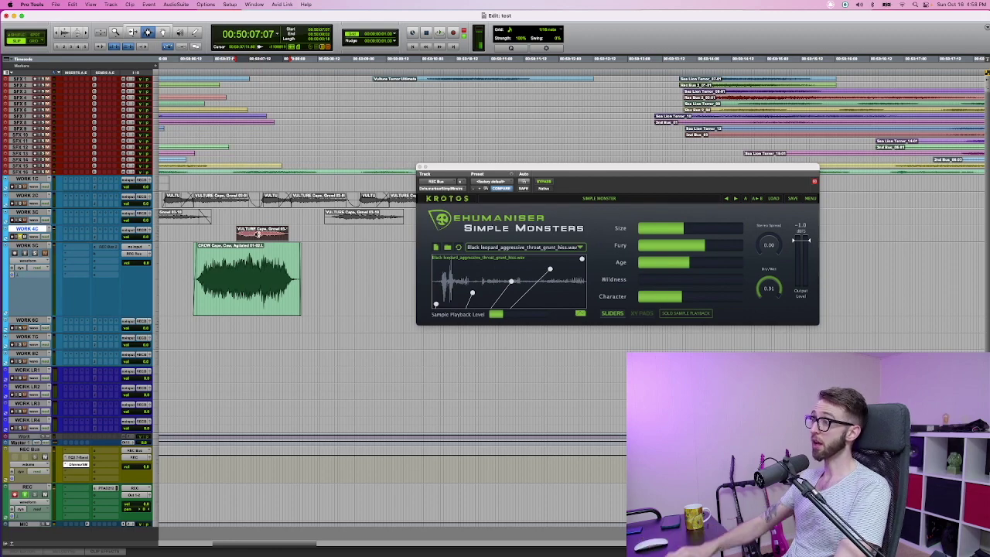
# Step: Enlarge WORK 4C, move the vulture growl clip earlier so it starts near the crow clip's beginning, and play both layers
pyautogui.hotkey('ctrl', 'Up')
pyautogui.moveTo(264, 265); pyautogui.dragTo(197, 265)
pyautogui.press('super+bracketright')
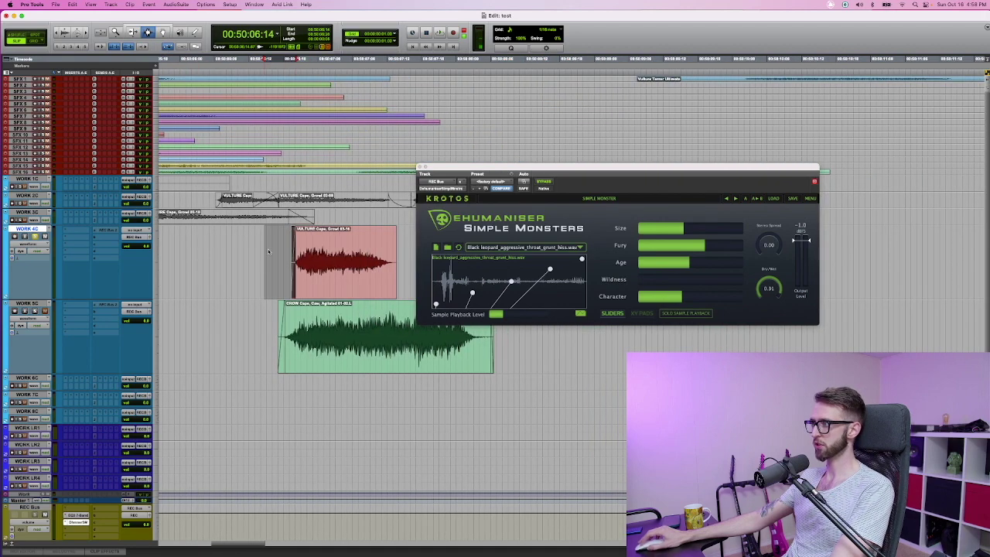
pyautogui.click(322, 257)
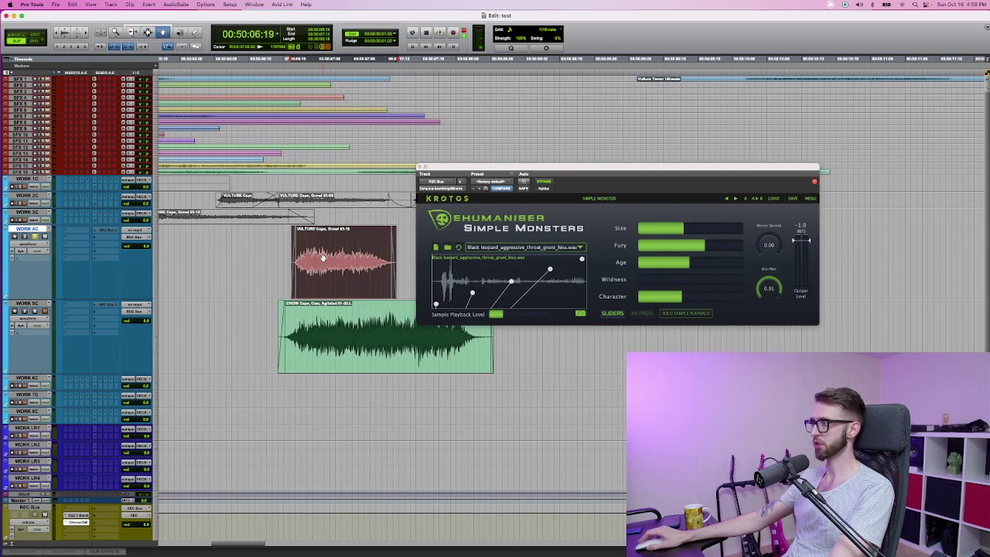
pyautogui.hscroll(5, 353, 259)
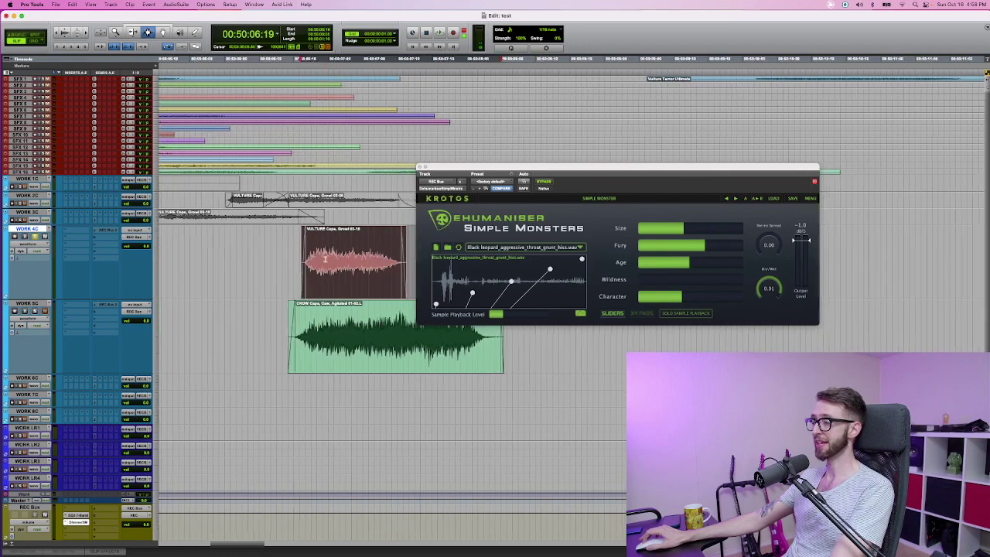
pyautogui.press('space')
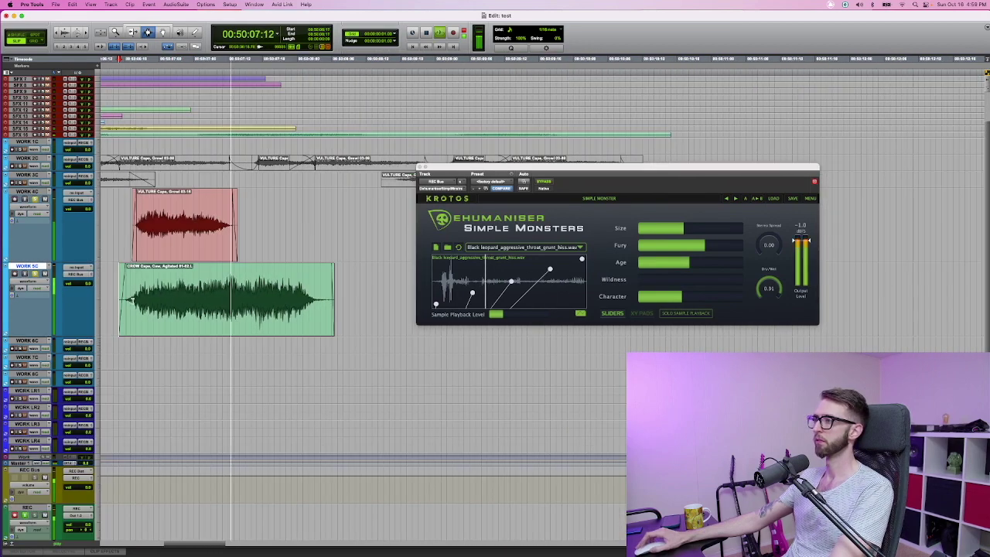
pyautogui.click(304, 222)
pyautogui.press('space')
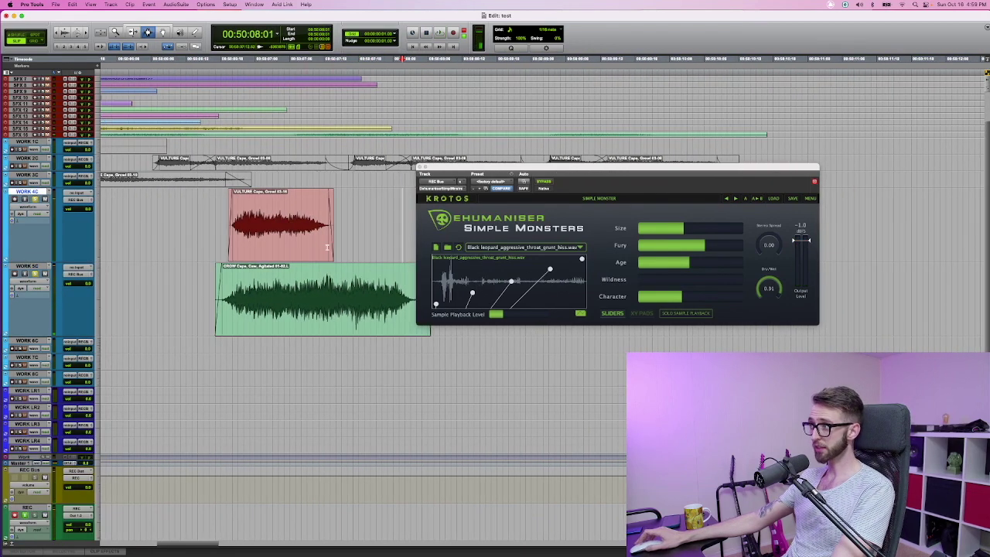
# Step: Trim the crow clip's tail to the vulture clip's end and apply an equal-gain fade-out
pyautogui.hscroll(3, 334, 299)
pyautogui.moveTo(387, 273); pyautogui.dragTo(319, 301)
pyautogui.press('Delete')
pyautogui.press('super+f')
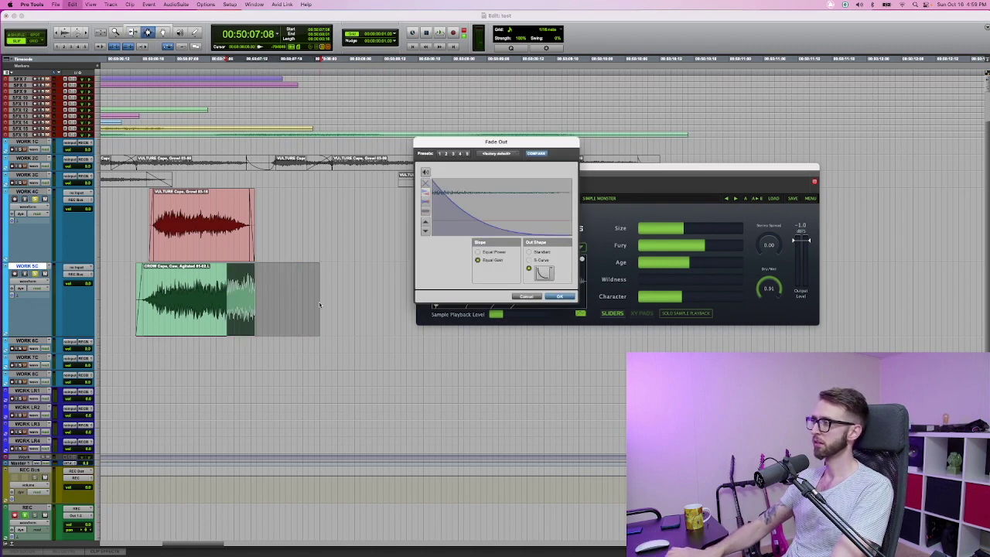
pyautogui.press('Return')
# Step: Shift the crow clip slightly later so its start lines up with the vulture clip, and play the two layers together
pyautogui.click(248, 261)
pyautogui.moveTo(149, 292); pyautogui.dragTo(237, 298)
pyautogui.press('space')
pyautogui.press('space')
pyautogui.press('F7')
pyautogui.press('space')
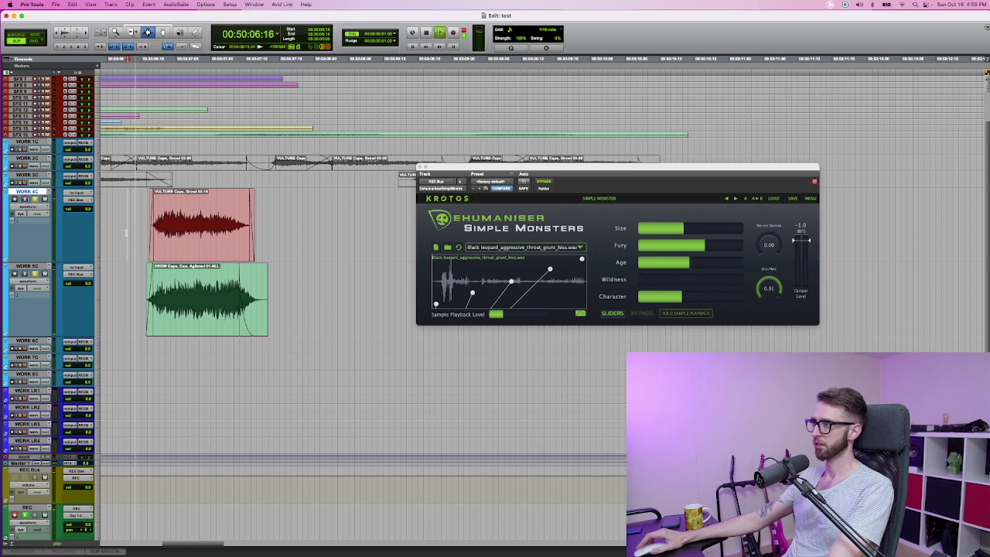
pyautogui.press('space')
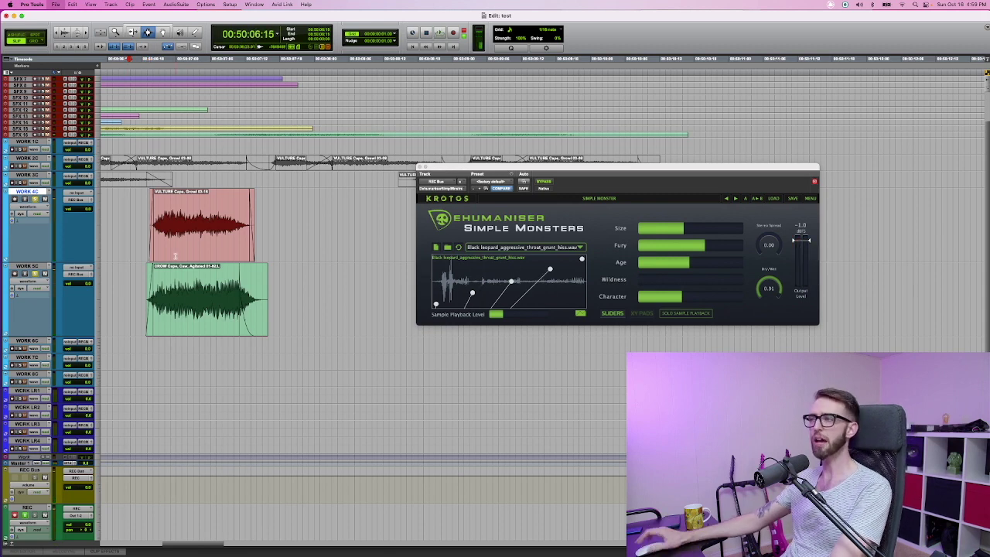
pyautogui.scroll(-3, 200, 388)
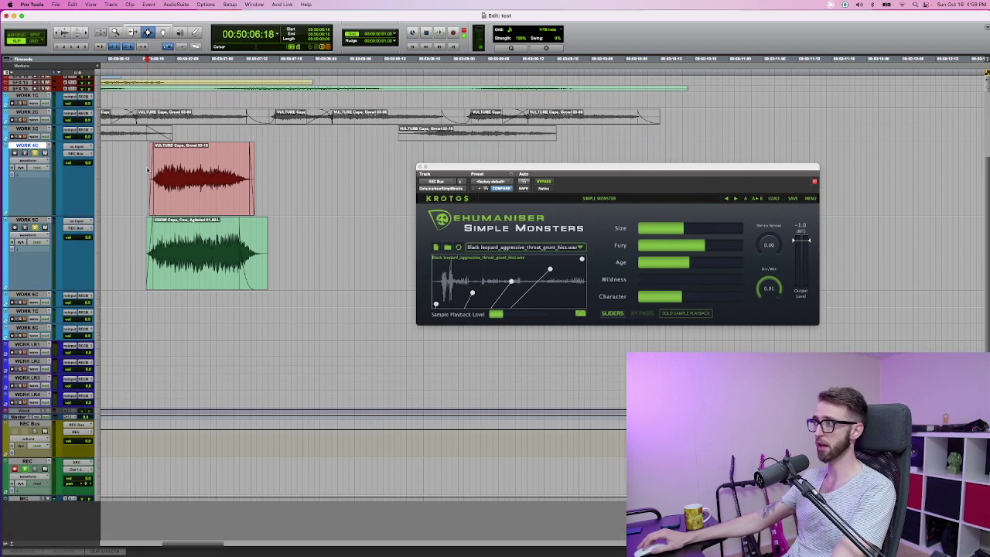
pyautogui.press('space')
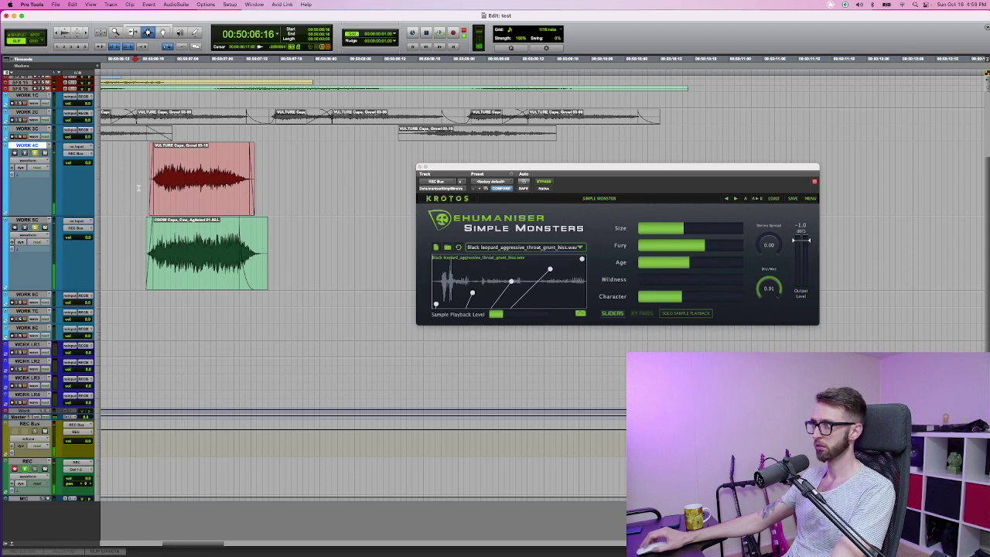
# Step: Play the selection of both clips and set Dry/Wet to 1.00 and Character to about 85%
pyautogui.moveTo(104, 192); pyautogui.dragTo(352, 240)
pyautogui.press('space')
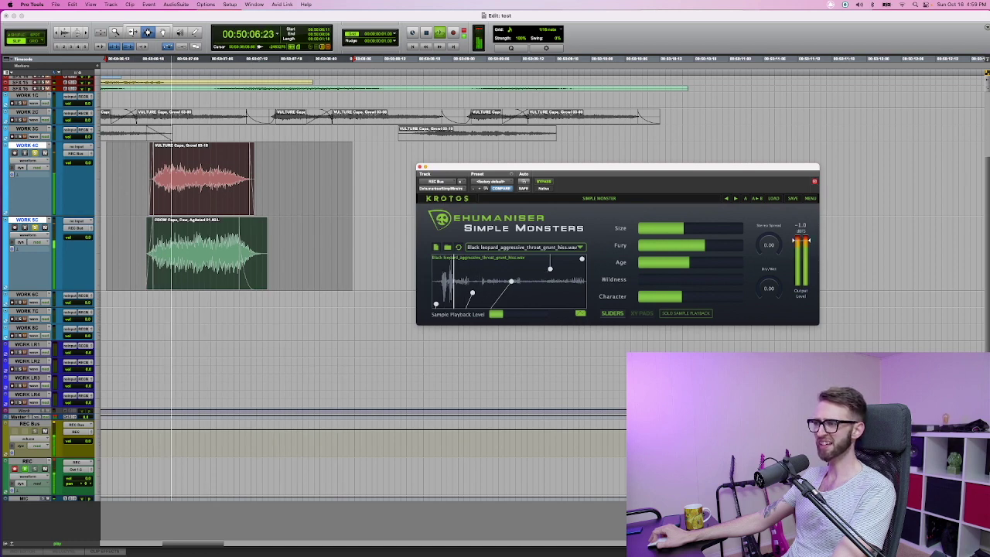
pyautogui.moveTo(768, 288); pyautogui.dragTo(769, 256)
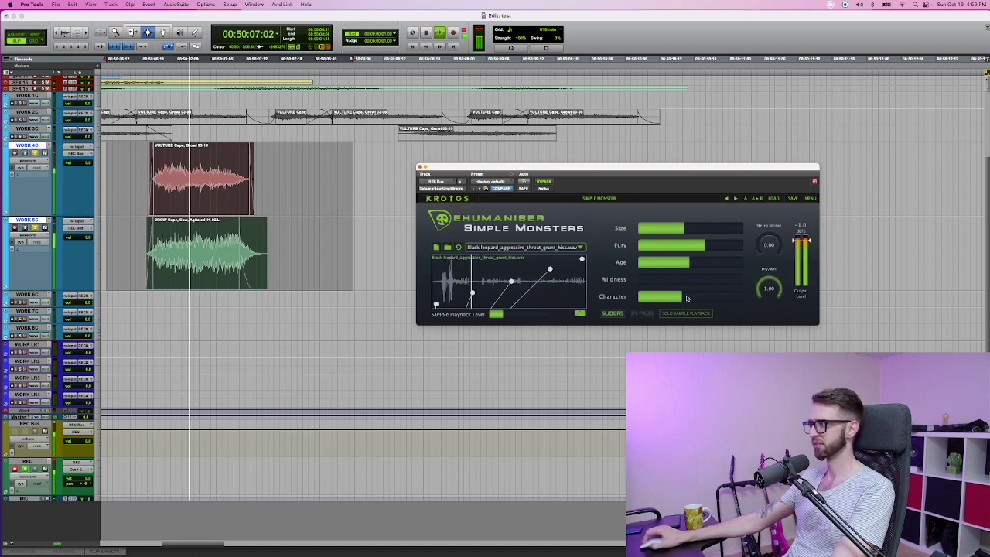
pyautogui.moveTo(681, 296); pyautogui.dragTo(726, 298)
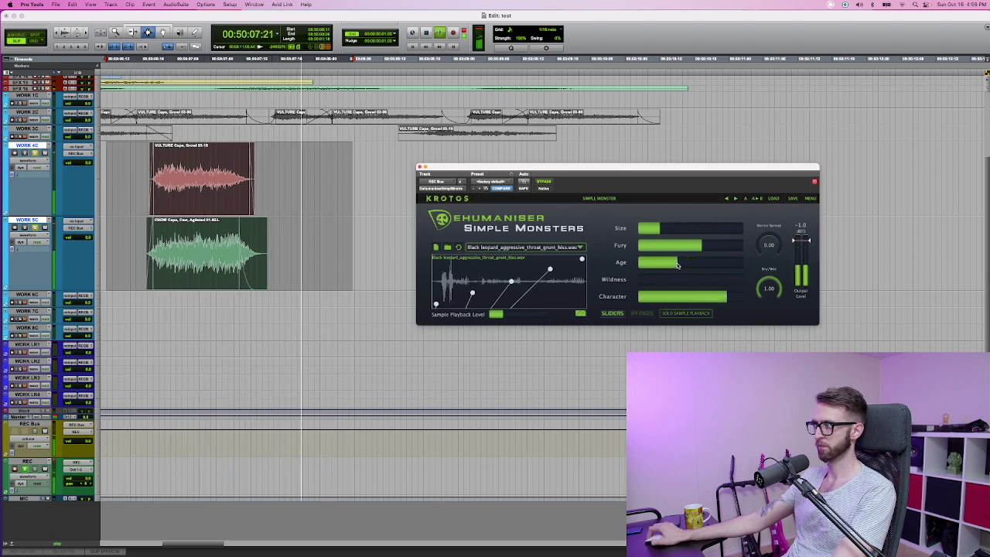
# Step: During playback, set Size to about a quarter, Age to about 55% and Fury to zero
pyautogui.moveTo(683, 229)
pyautogui.mouseDown()
pyautogui.moveTo(726, 233)
pyautogui.moveTo(665, 233)
pyautogui.mouseUp()
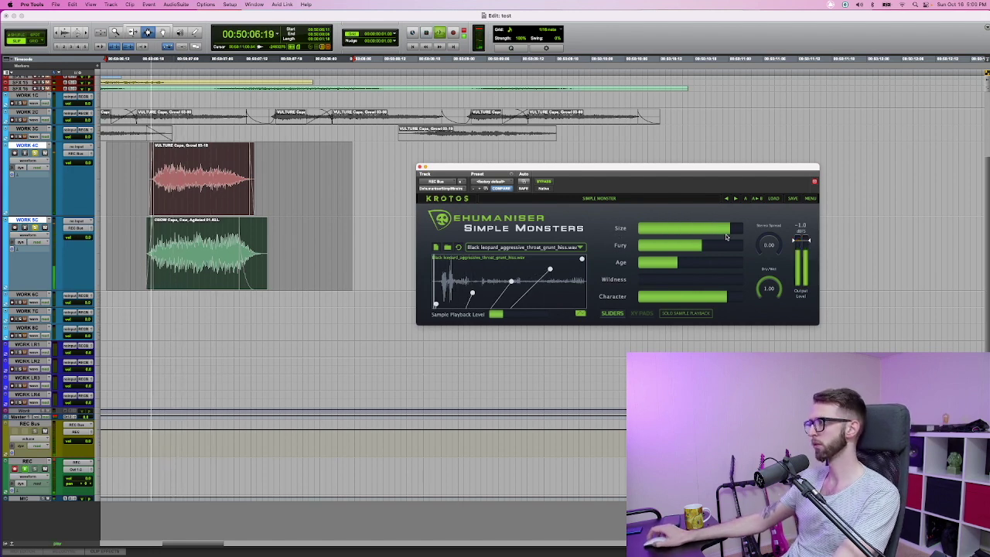
pyautogui.moveTo(729, 235); pyautogui.dragTo(670, 246)
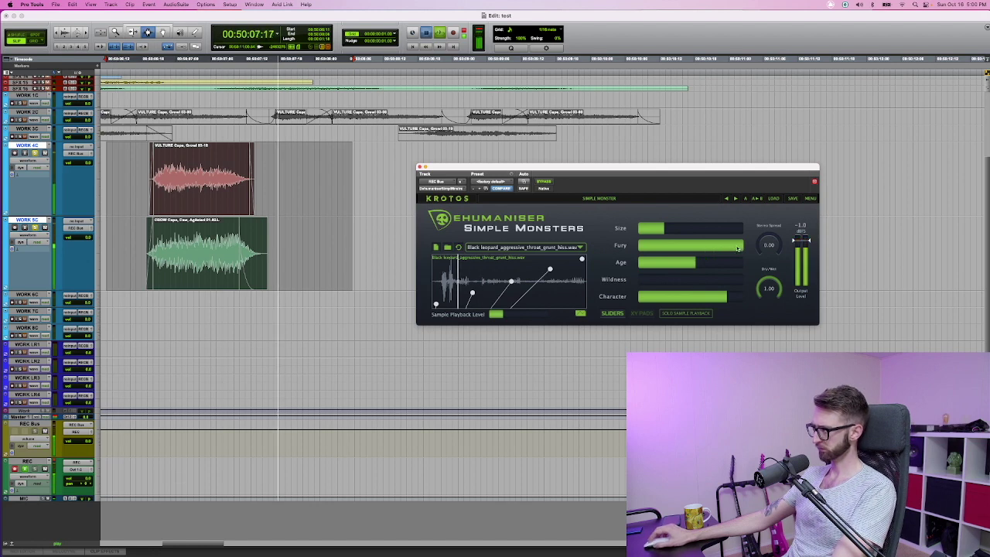
pyautogui.moveTo(719, 246); pyautogui.dragTo(547, 253)
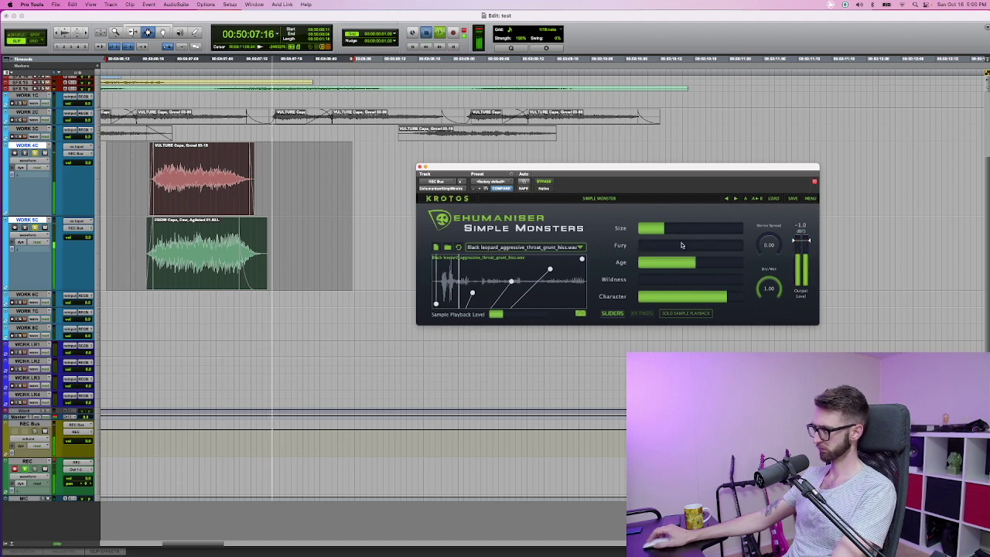
# Step: Replay the selection while bringing Fury and Wildness to zero and moving the sample's envelope points to about mid height
pyautogui.press('space')
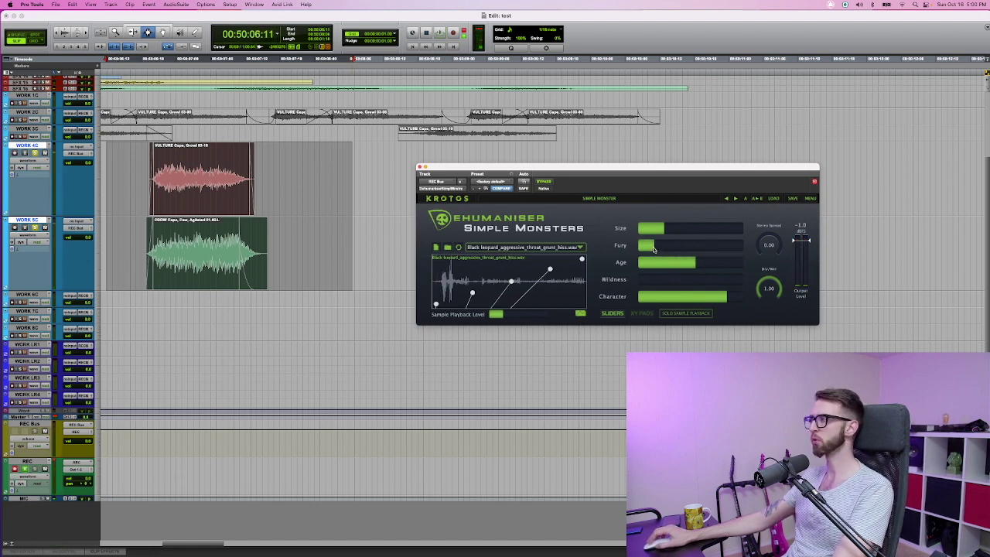
pyautogui.press('space')
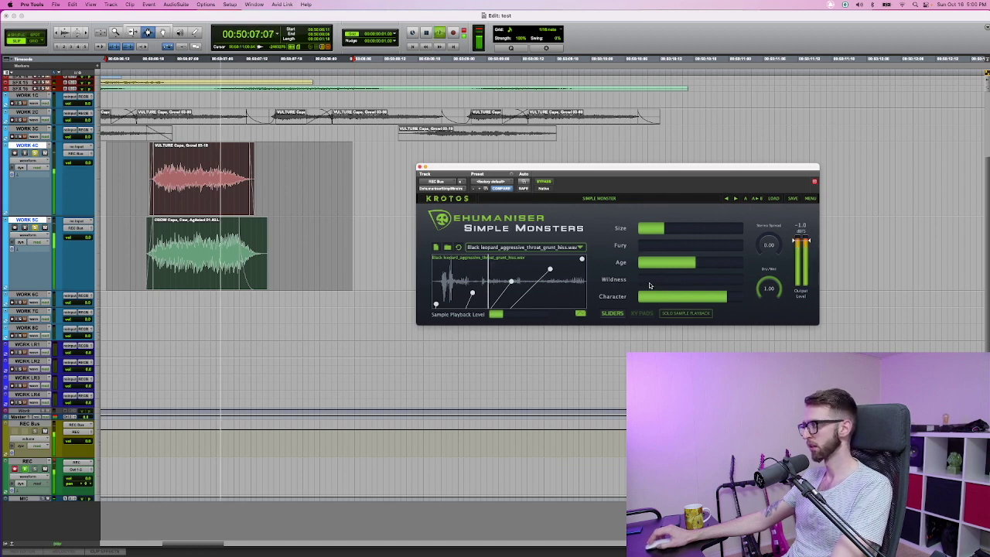
pyautogui.moveTo(657, 279); pyautogui.dragTo(585, 282)
pyautogui.press('space')
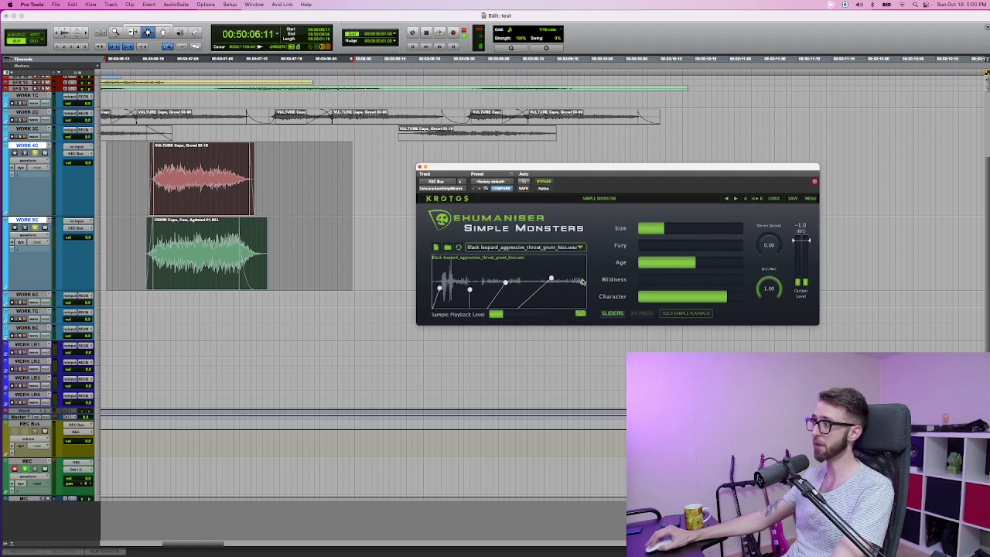
pyautogui.press('space')
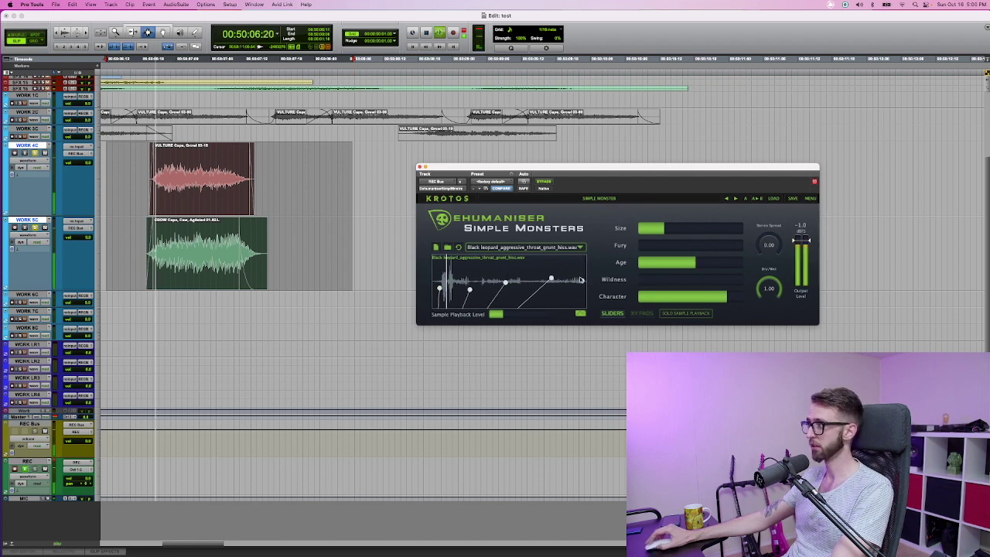
pyautogui.press('space')
# Step: Load the NSW_Magpie1.wav sample and play the selection with Sample Playback Level and Character at maximum
pyautogui.click(526, 246)
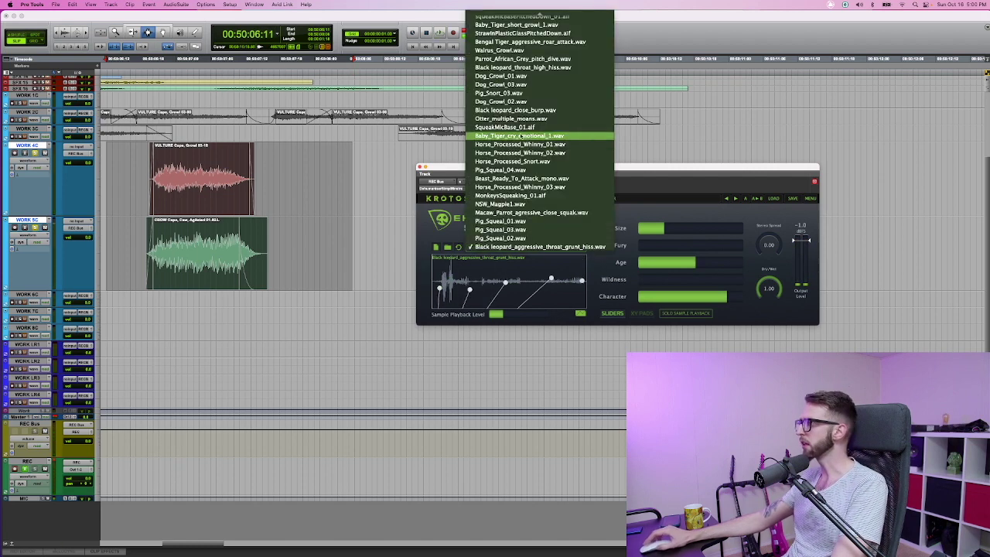
pyautogui.click(537, 206)
pyautogui.press('space')
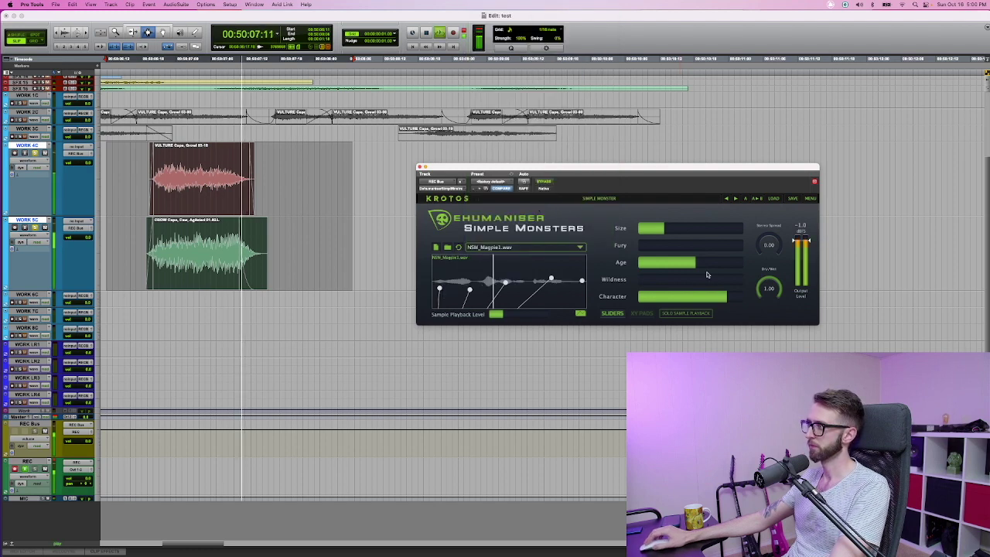
pyautogui.press('space')
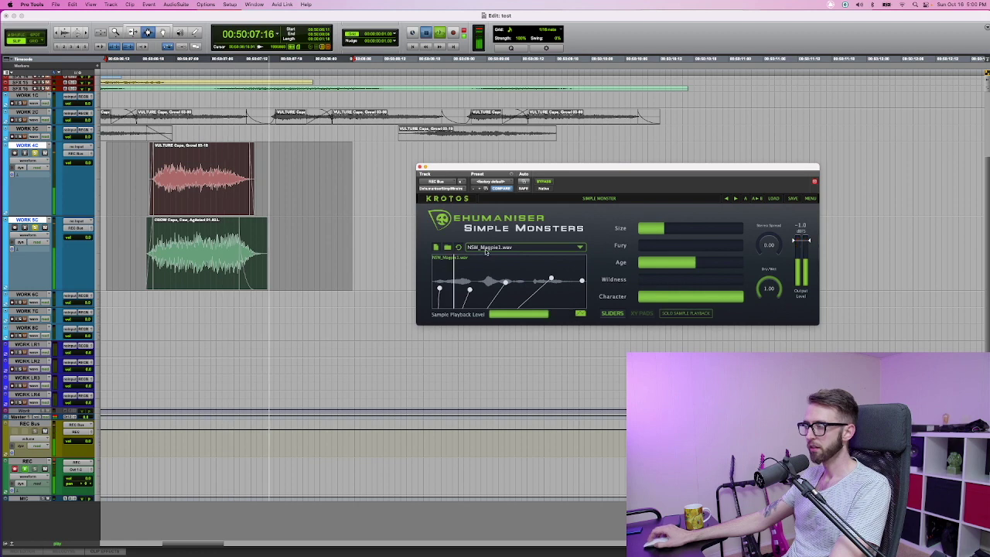
# Step: Load the Parrot_African_Grey_pitch_dive.wav sample and, during playback, set Character to about 87% and Sample Playback Level to about 30%
pyautogui.click(535, 247)
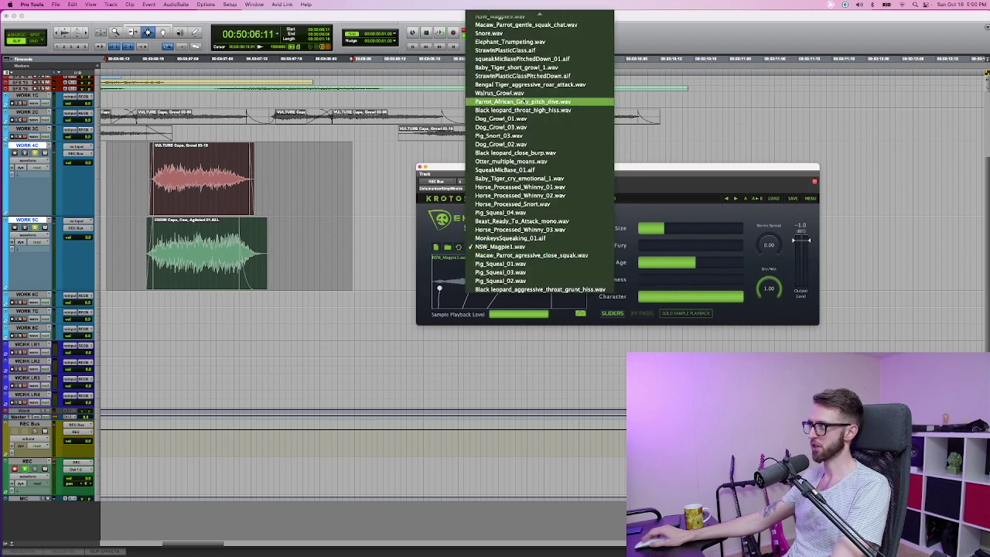
pyautogui.click(523, 102)
pyautogui.press('space')
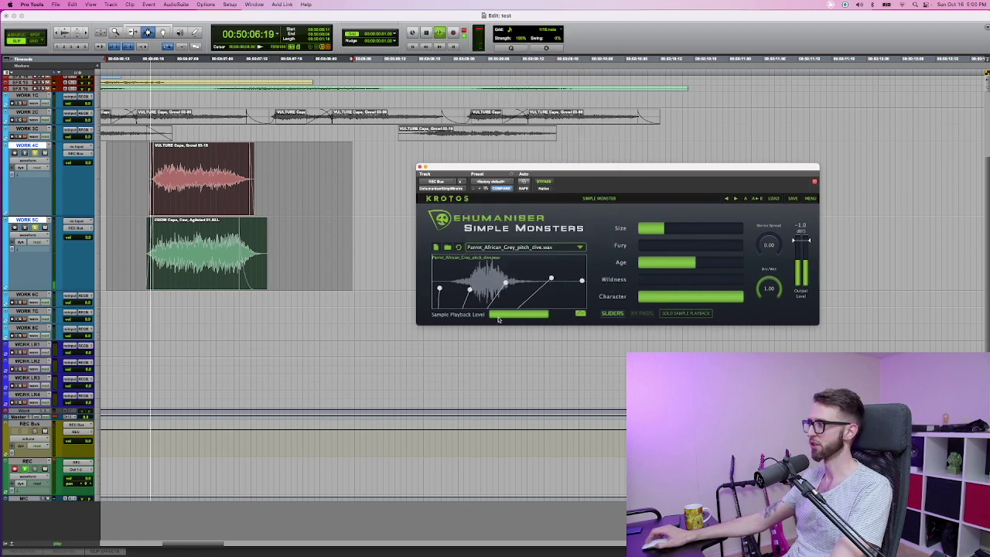
pyautogui.moveTo(741, 296); pyautogui.dragTo(728, 298)
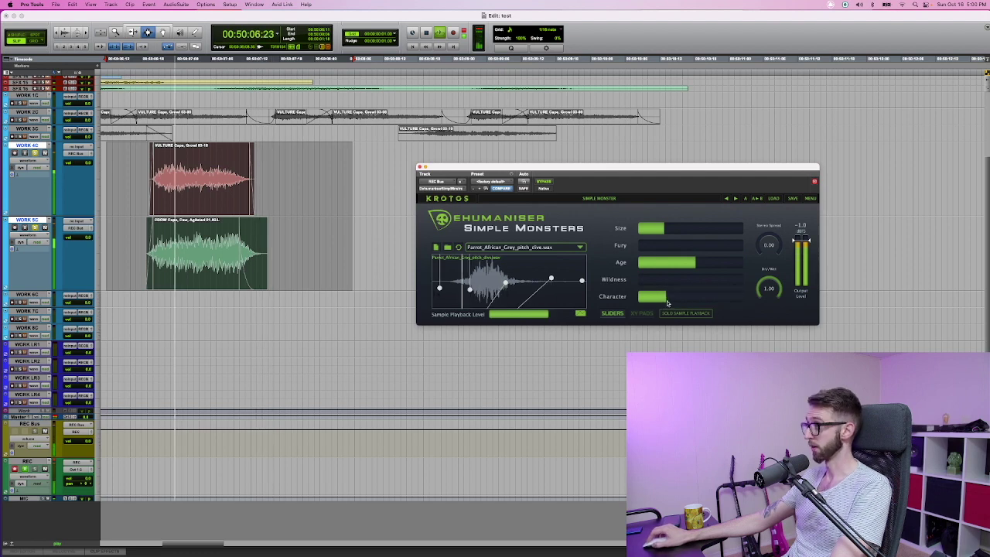
pyautogui.click(495, 314)
pyautogui.moveTo(496, 314); pyautogui.dragTo(507, 316)
pyautogui.press('space')
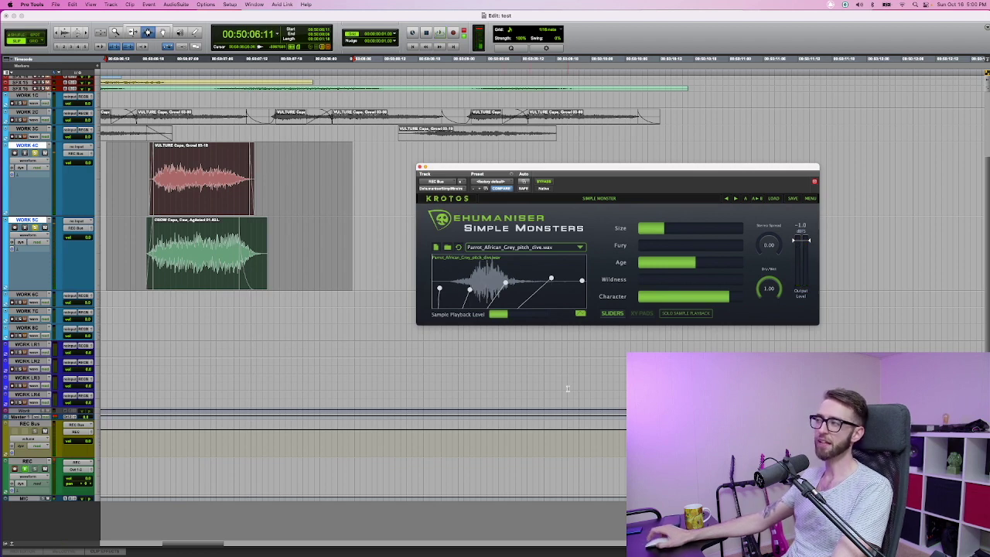
# Step: Show the Inserts A-E column beside the tracks in the Edit window, leaving Inserts F-J hidden
pyautogui.click(7, 73)
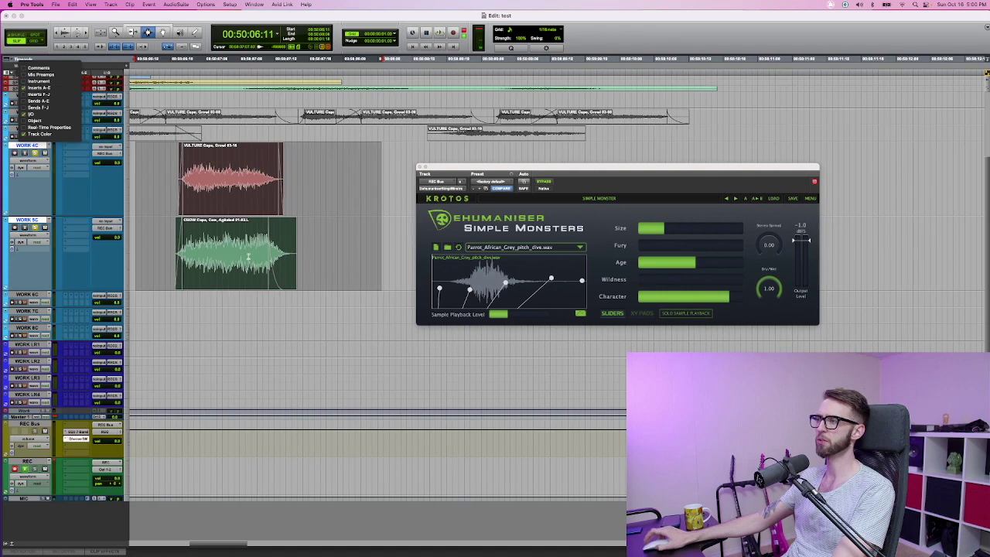
pyautogui.click(171, 208)
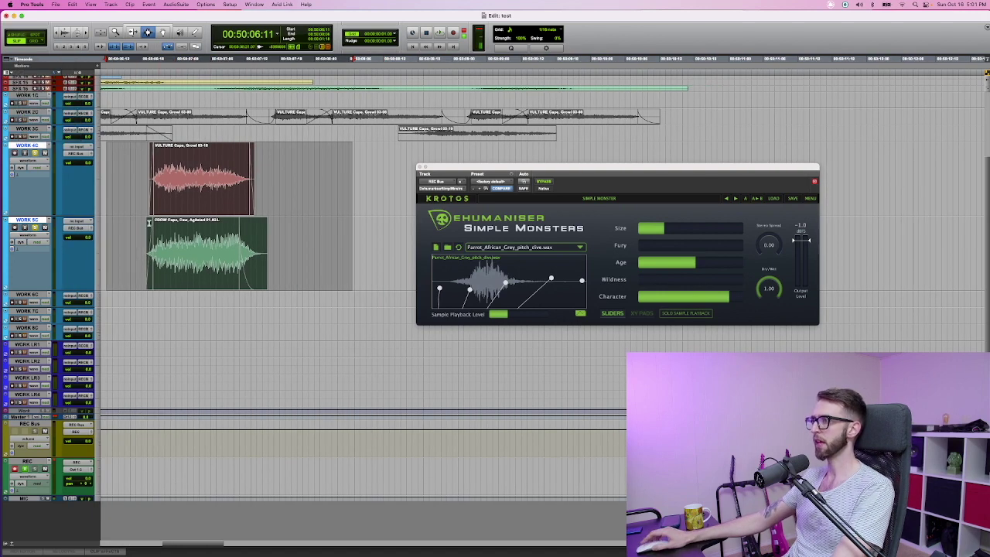
pyautogui.click(6, 72)
pyautogui.click(48, 93)
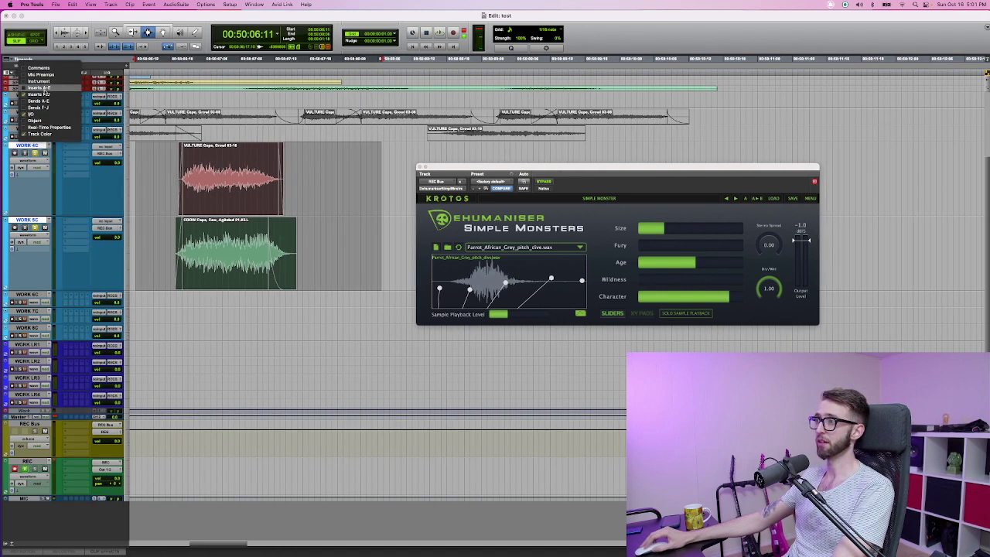
pyautogui.click(48, 94)
pyautogui.click(6, 72)
pyautogui.click(170, 181)
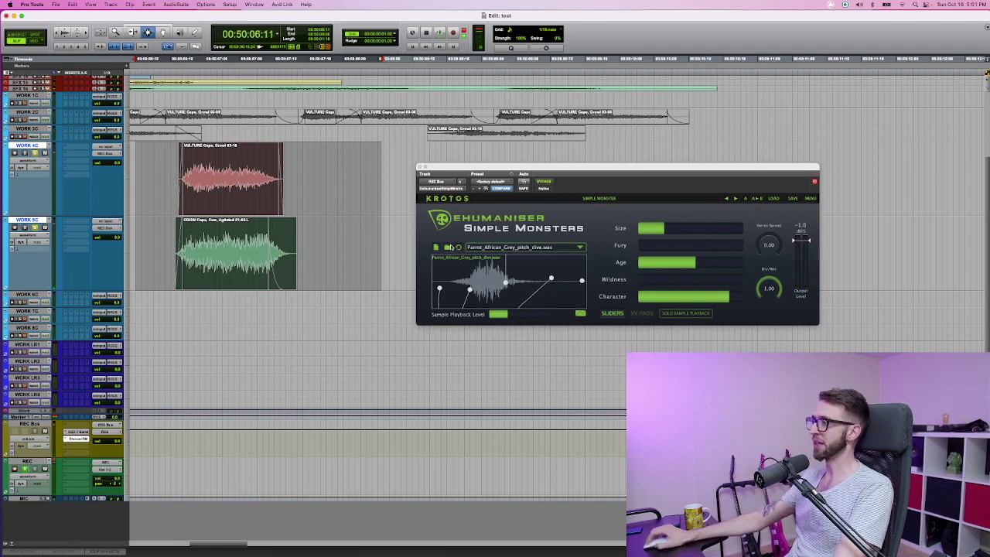
# Step: Load the Otter_close_moan.wav sample and set Sample Playback Level to about 64% during playback
pyautogui.click(521, 247)
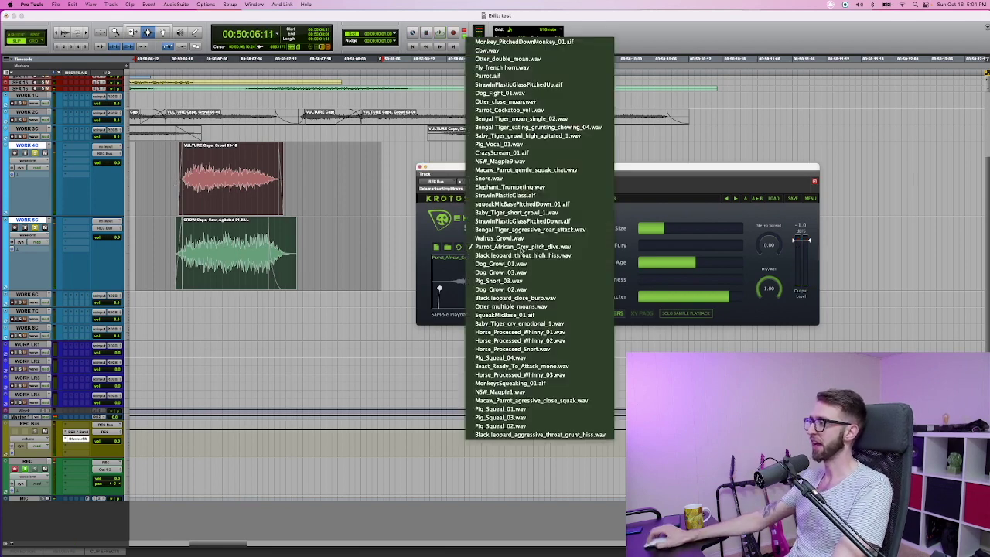
pyautogui.click(560, 103)
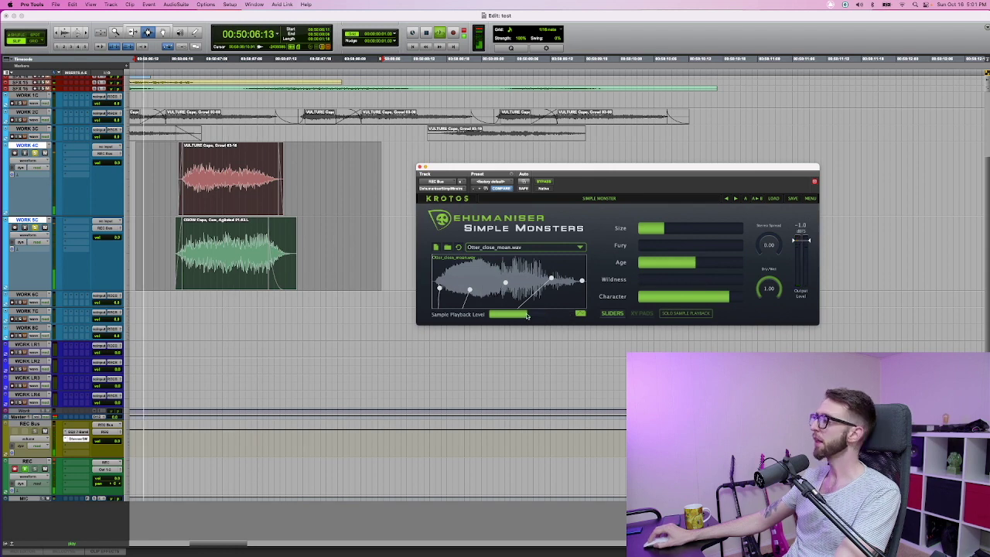
pyautogui.press('space')
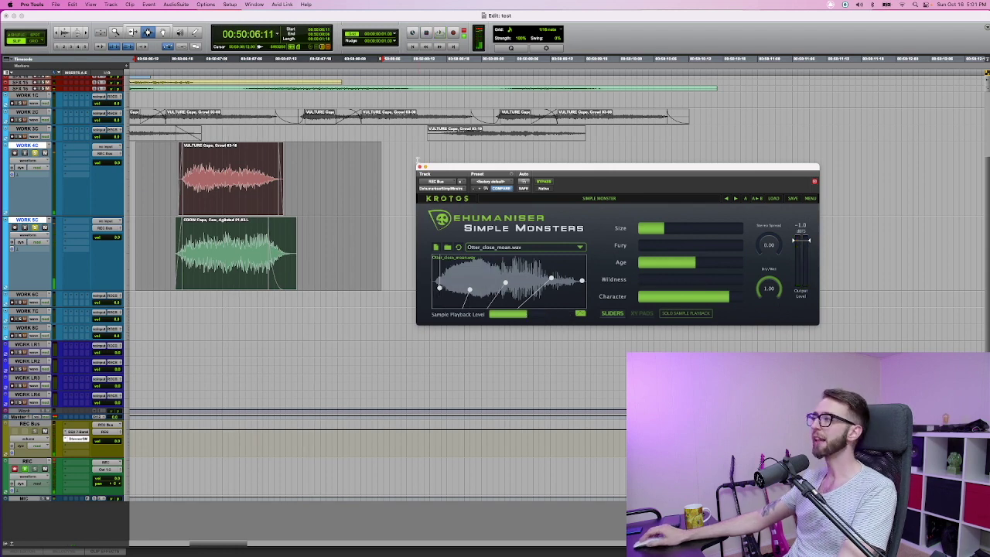
# Step: Close the plug-in window and record the processed vulture and crow layers onto the REC track from the clips' start
pyautogui.click(419, 167)
pyautogui.click(156, 476)
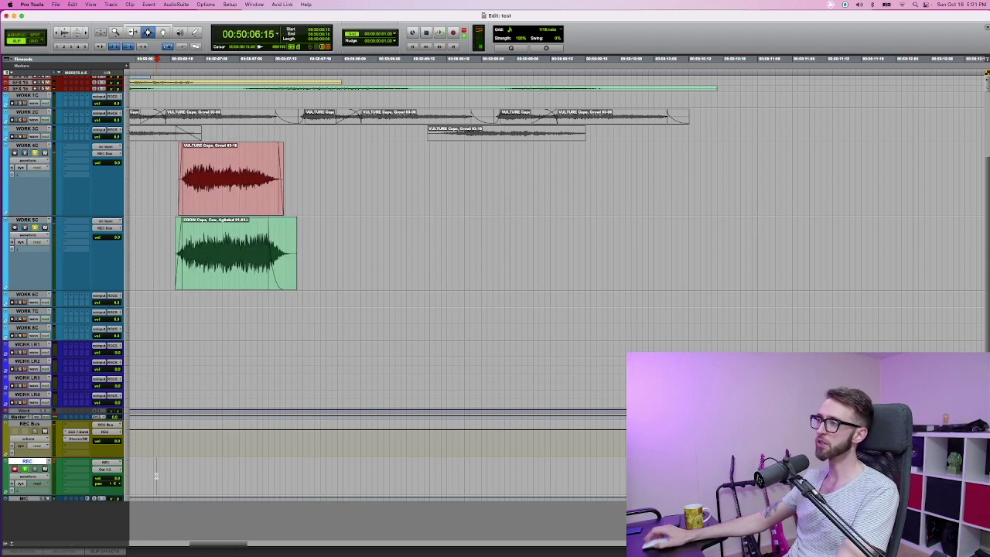
pyautogui.click(162, 241)
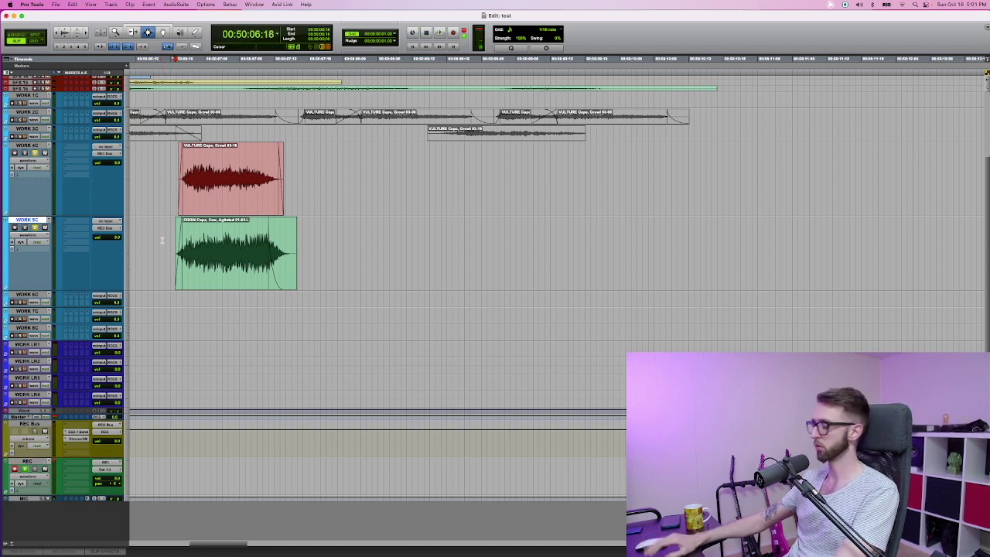
pyautogui.press('super+space')
pyautogui.press('space')
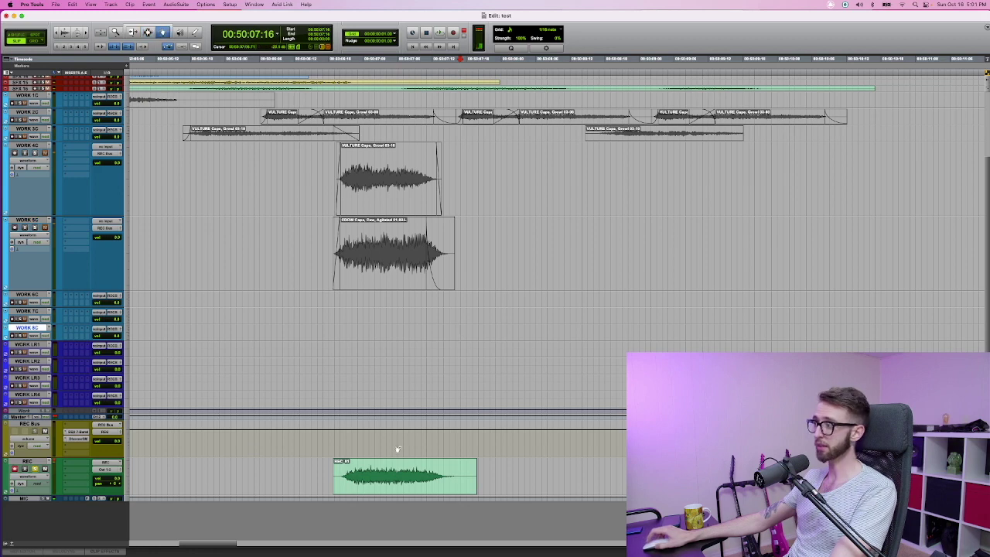
# Step: Move the recorded clip from REC to WORK 6C and enlarge that track to the height of the two above
pyautogui.moveTo(386, 475); pyautogui.dragTo(397, 288)
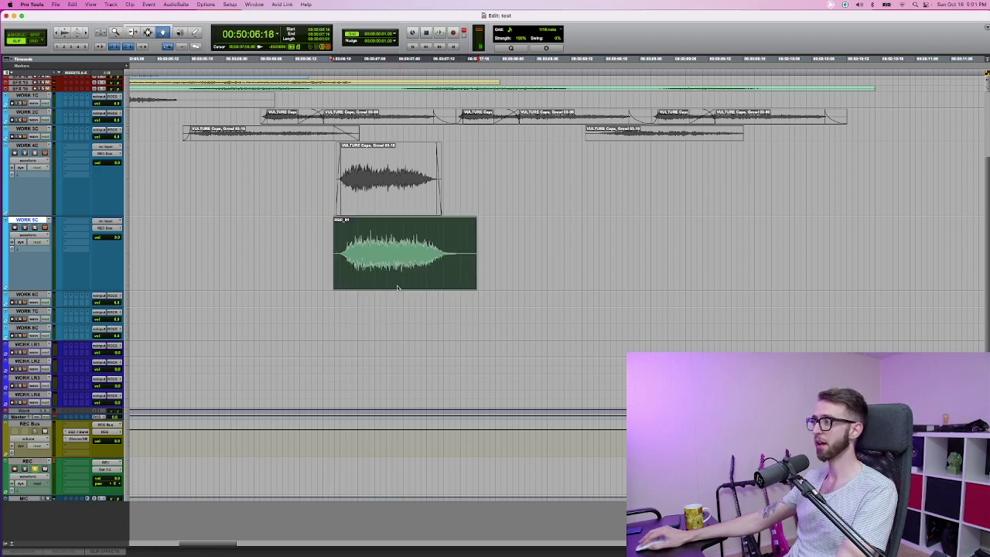
pyautogui.press('super+z')
pyautogui.moveTo(390, 482); pyautogui.dragTo(388, 302)
pyautogui.click(317, 300)
pyautogui.hotkey('ctrl', 'Up')
pyautogui.hotkey('ctrl', 'Up')
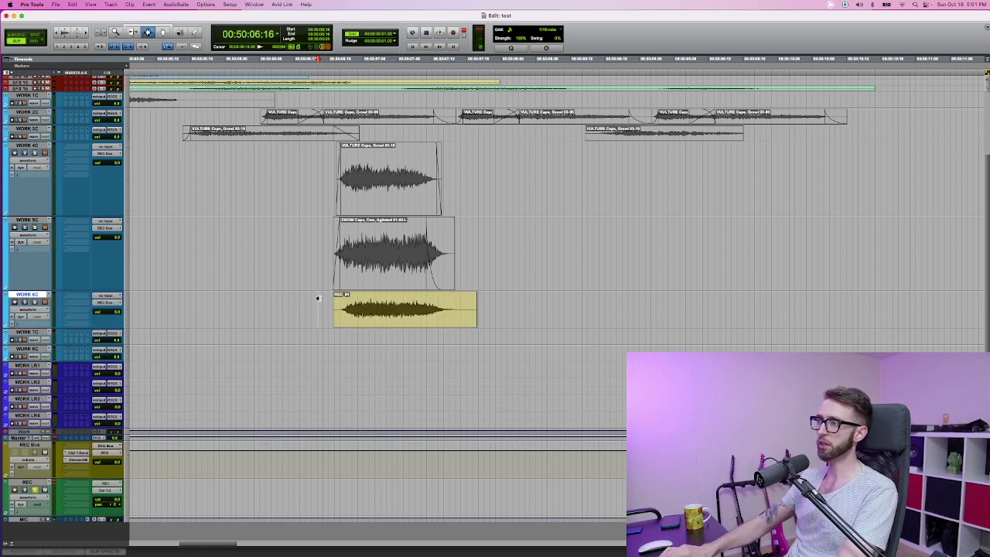
pyautogui.hscroll(-2, 319, 298)
pyautogui.moveTo(334, 170); pyautogui.dragTo(518, 244)
pyautogui.click(302, 268)
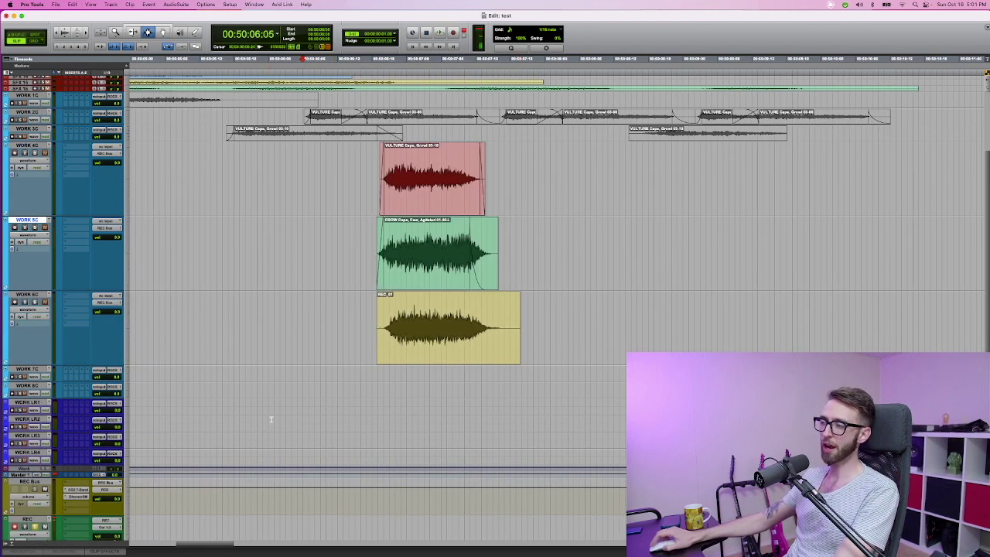
# Step: Play the recorded clip on WORK 6C from its start through the REC Bus effects
pyautogui.scroll(-2, 390, 379)
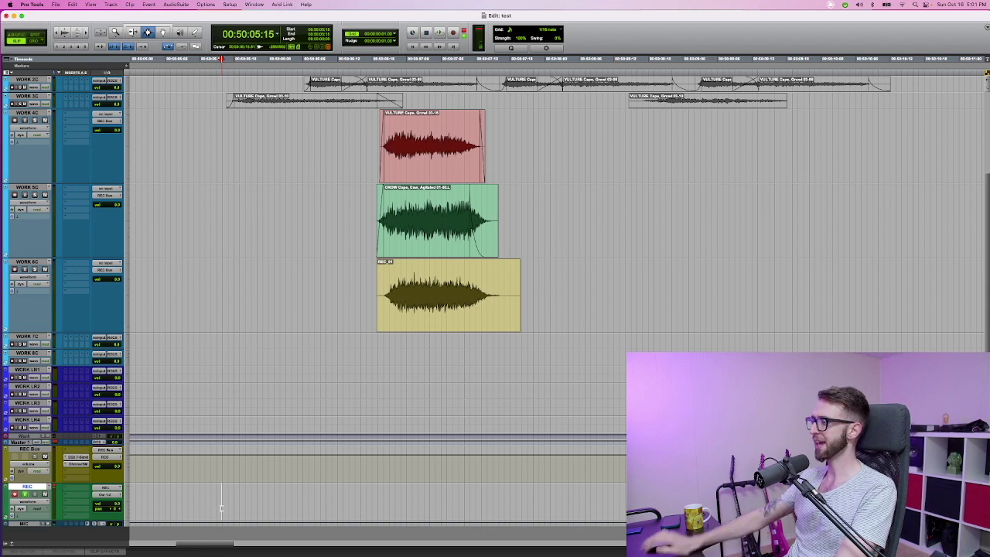
pyautogui.moveTo(338, 162); pyautogui.dragTo(559, 235)
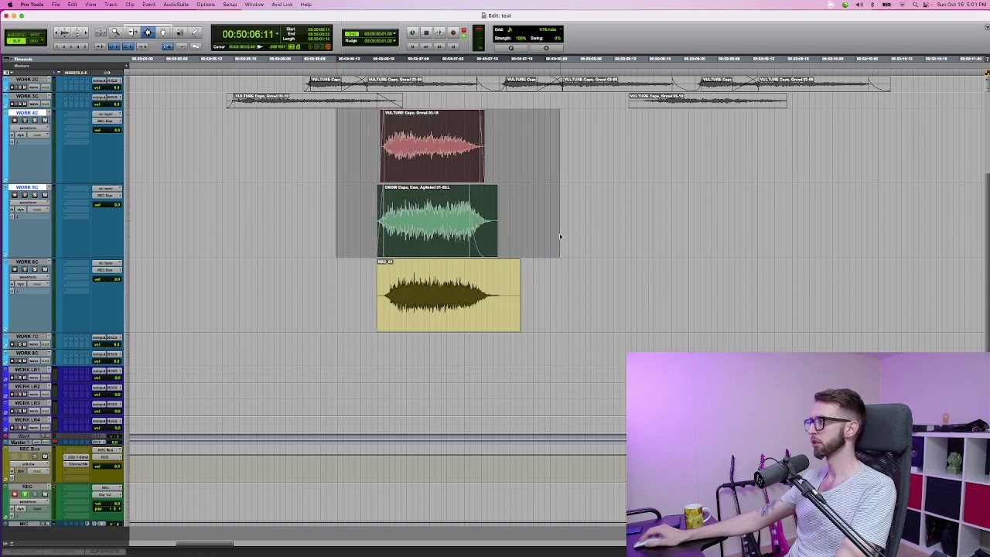
pyautogui.click(329, 281)
pyautogui.scroll(-1, 328, 285)
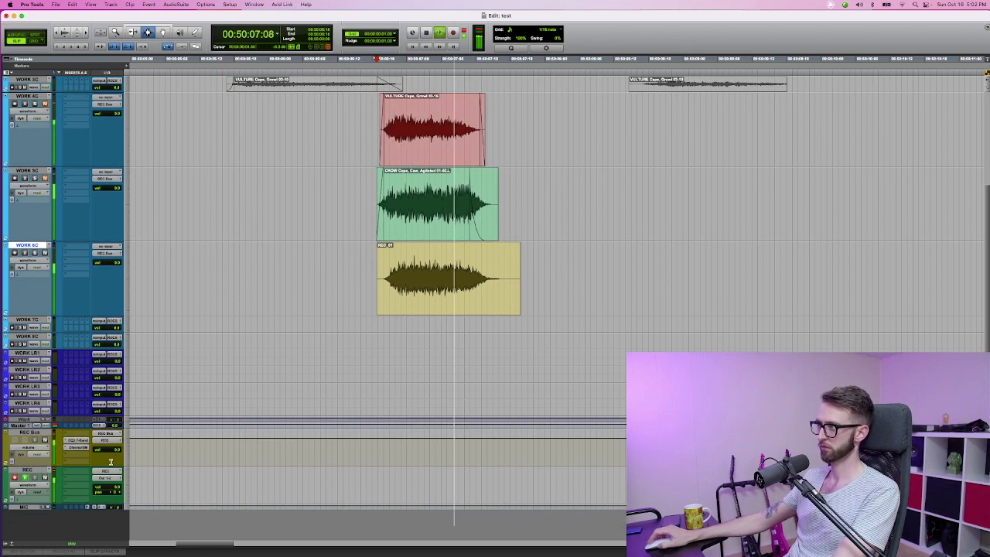
pyautogui.press('space')
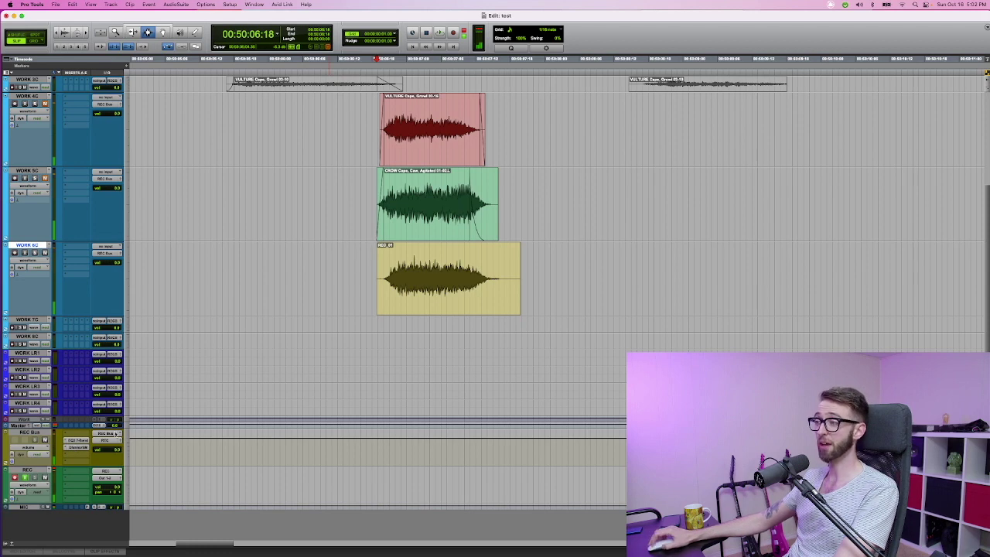
# Step: Reopen Simple Monsters on the REC Bus, play the recorded clip and set Sample Playback Level to zero
pyautogui.click(82, 447)
pyautogui.press('space')
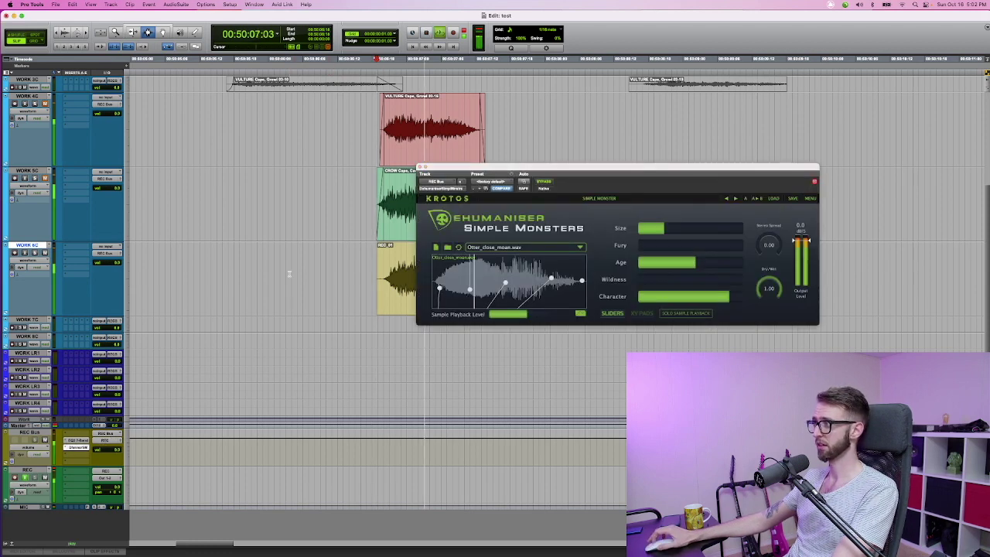
pyautogui.press('space')
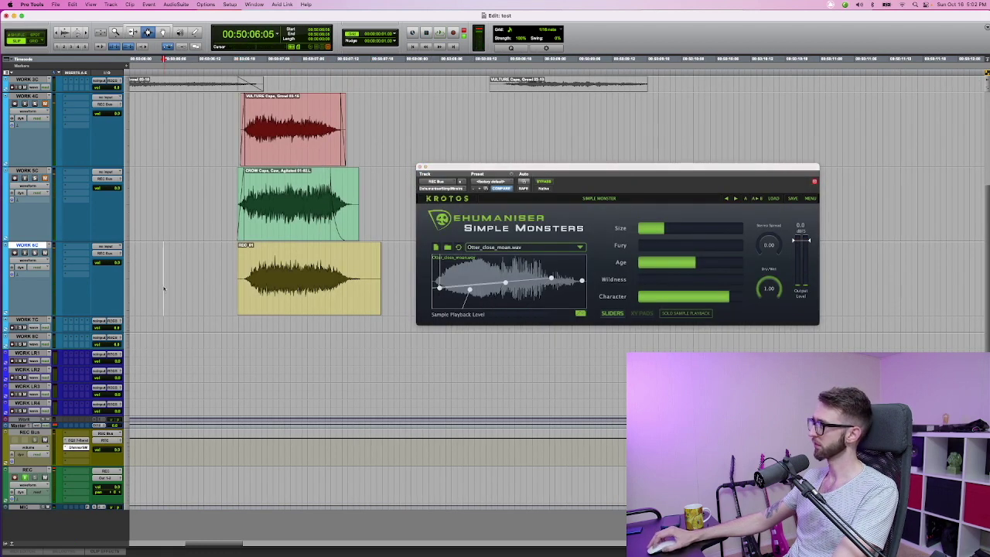
# Step: Bypass the 7-band EQ on the REC Bus and replay the recorded clip from just before its start
pyautogui.press('space')
pyautogui.press('space')
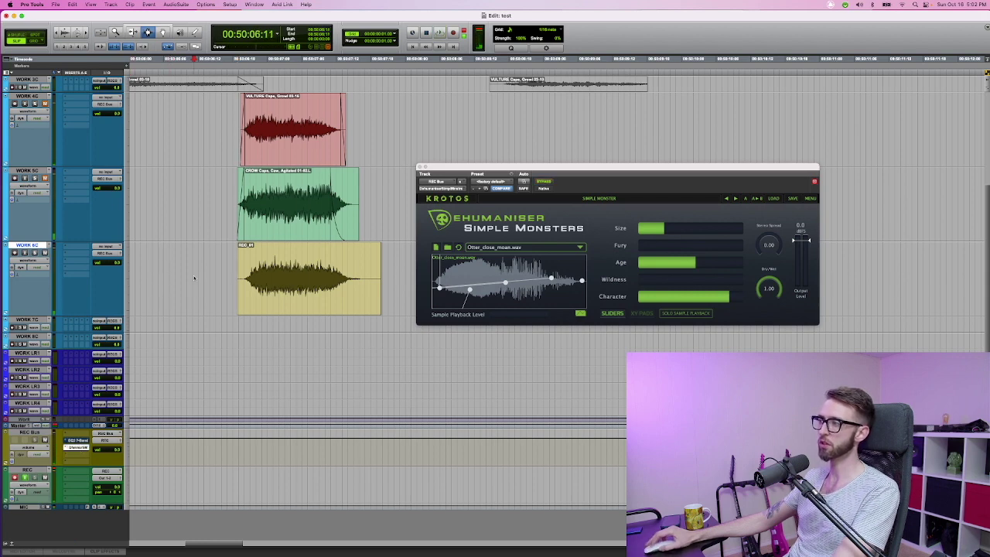
pyautogui.press('space')
pyautogui.press('space')
pyautogui.click(206, 270)
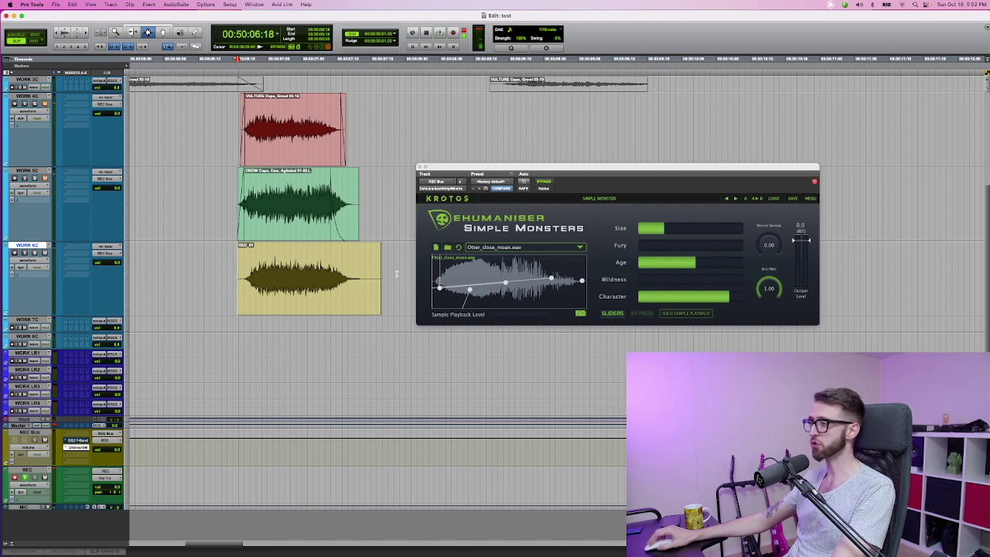
# Step: Select the recorded clip on WORK 6C for playback and switch the Simple Monsters preset to Space Child
pyautogui.click(310, 268)
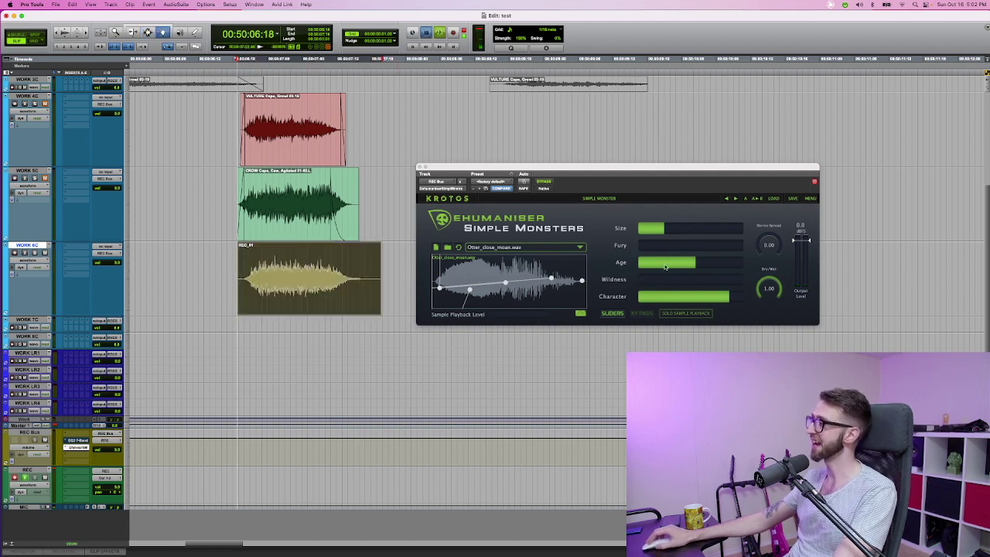
pyautogui.click(508, 245)
pyautogui.click(534, 230)
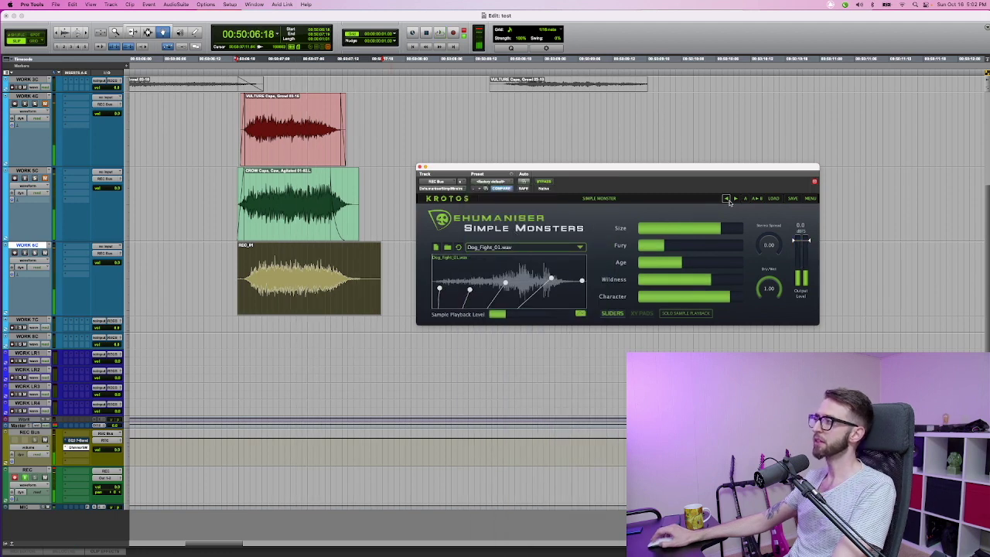
pyautogui.click(599, 198)
pyautogui.moveTo(636, 221)
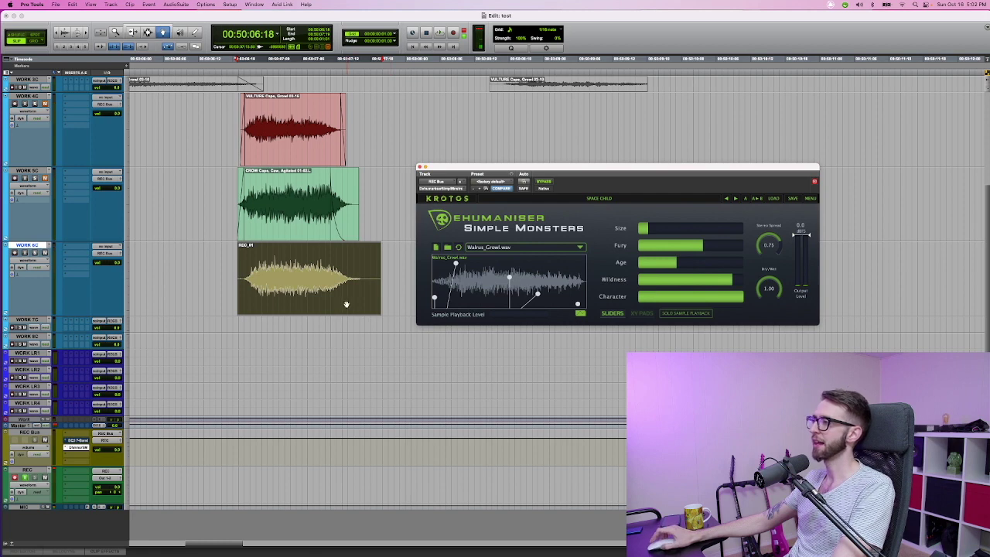
# Step: Play the recorded clip on WORK 6C and step forward through the Simple Monsters presets to Small Ocean Alien
pyautogui.press('space')
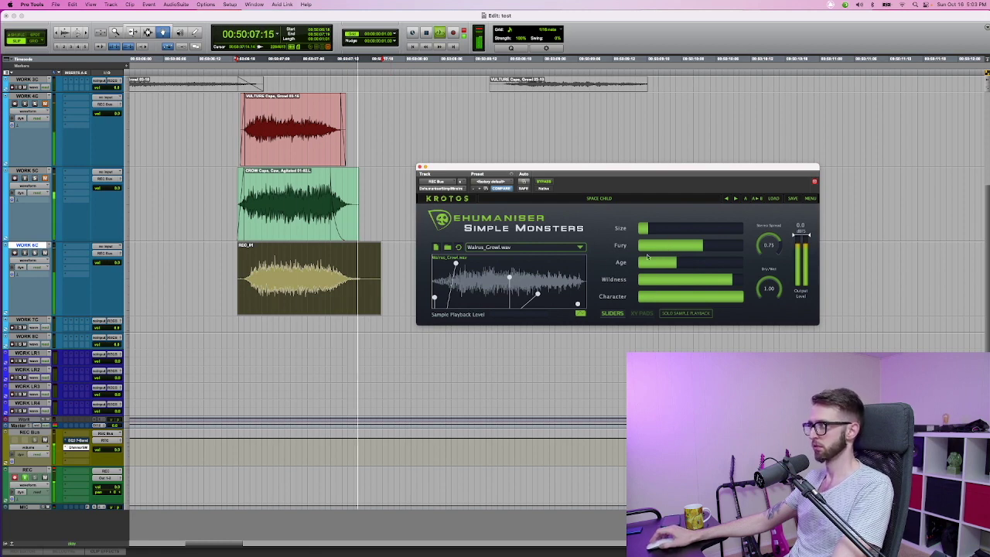
pyautogui.click(735, 198)
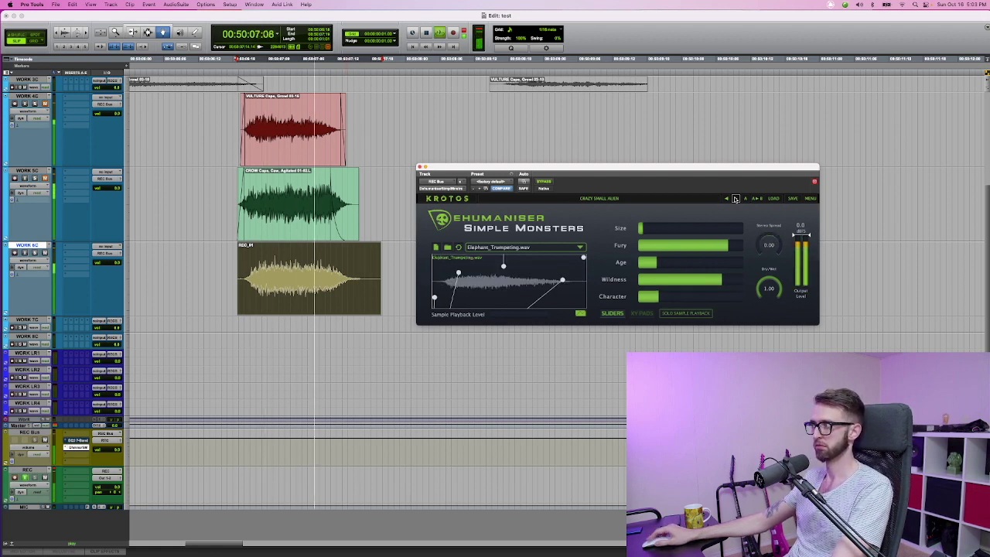
pyautogui.click(735, 198)
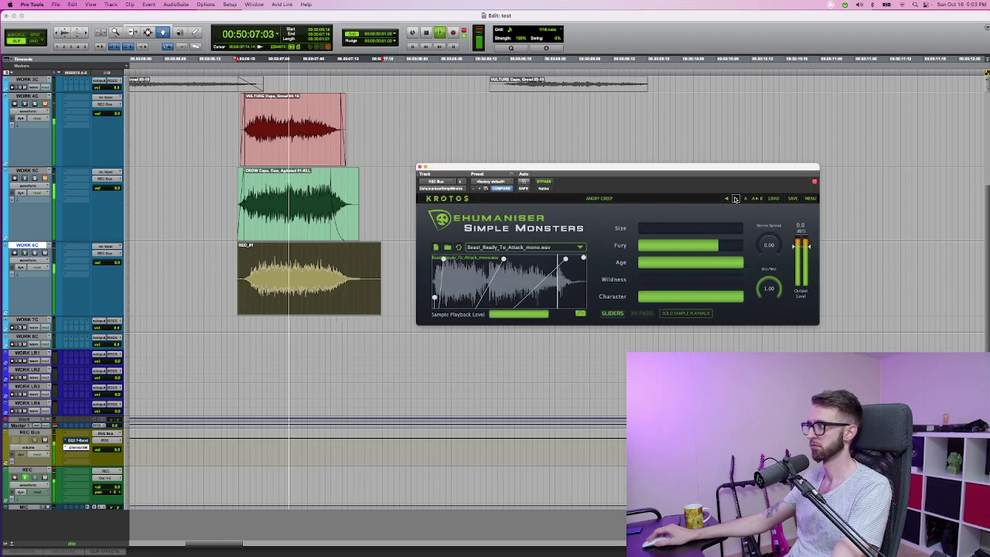
pyautogui.click(735, 198)
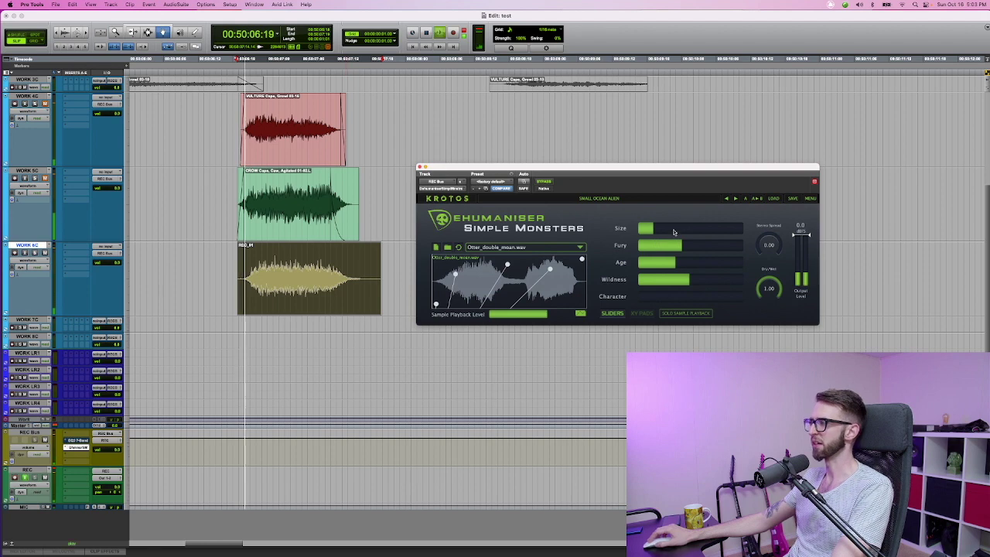
# Step: Lower the Sample Playback Level in Simple Monsters, stop playback and switch the sample to Walrus_Growl.wav
pyautogui.moveTo(545, 314); pyautogui.dragTo(511, 317)
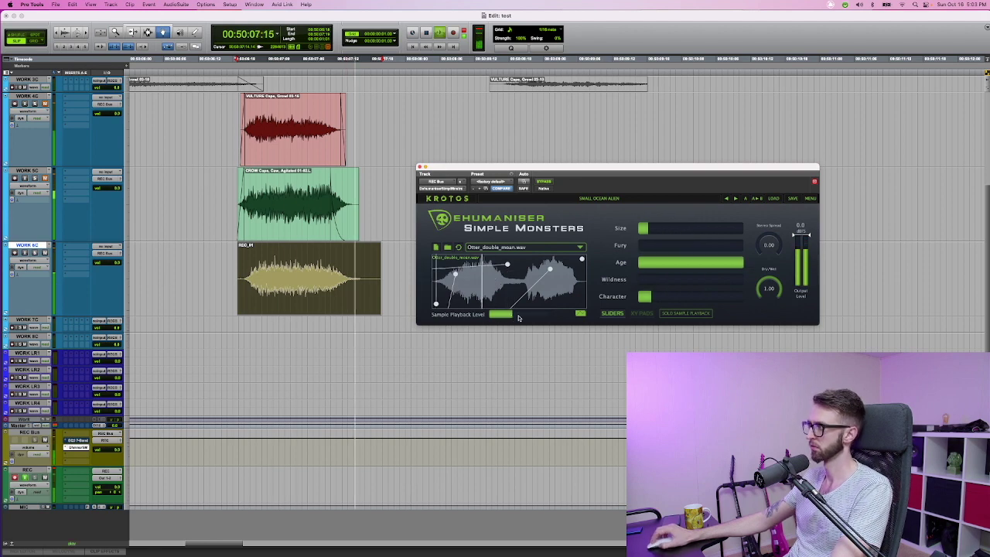
pyautogui.press('space')
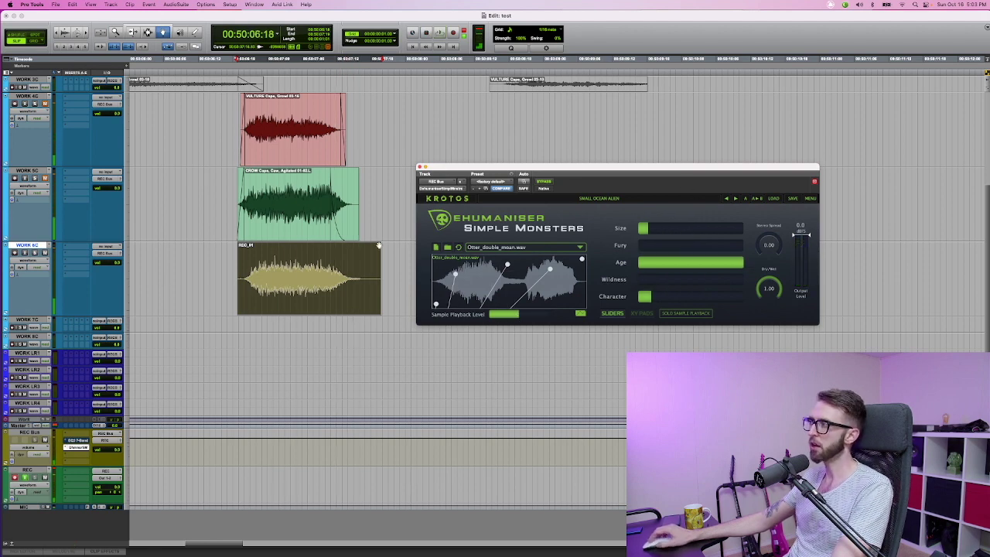
pyautogui.click(481, 249)
pyautogui.click(533, 428)
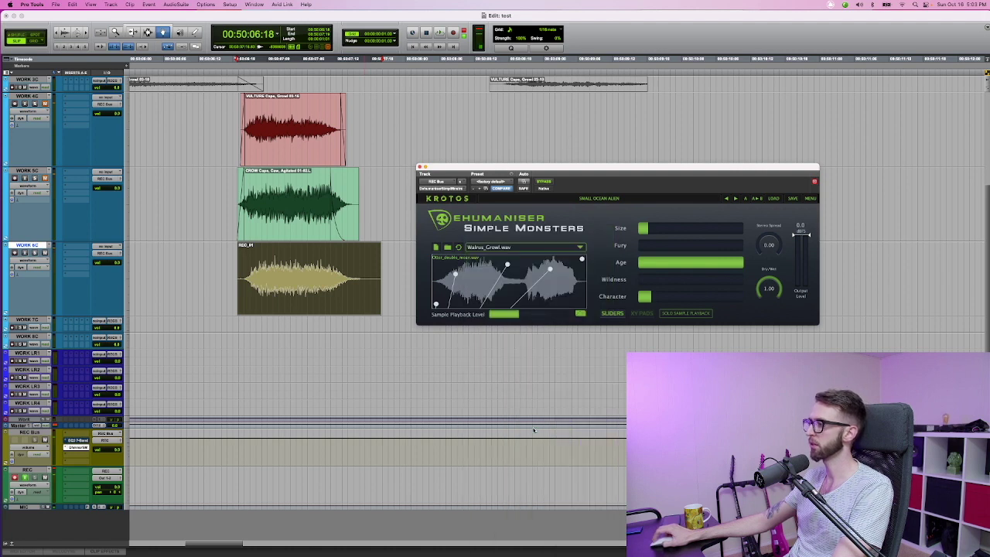
# Step: Replay the recorded clip on WORK 6C with the walrus growl sample in Simple Monsters
pyautogui.press('space')
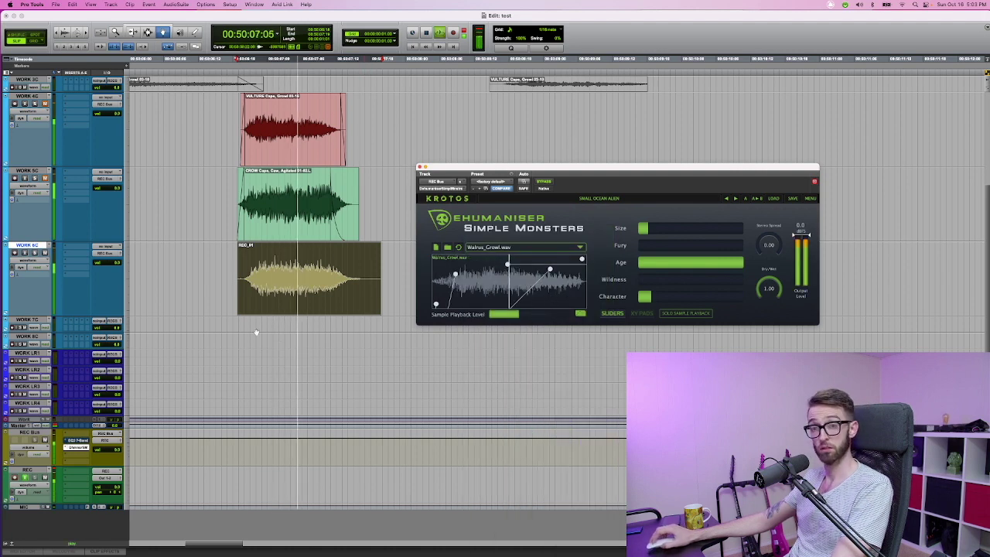
pyautogui.press('space')
pyautogui.press('space')
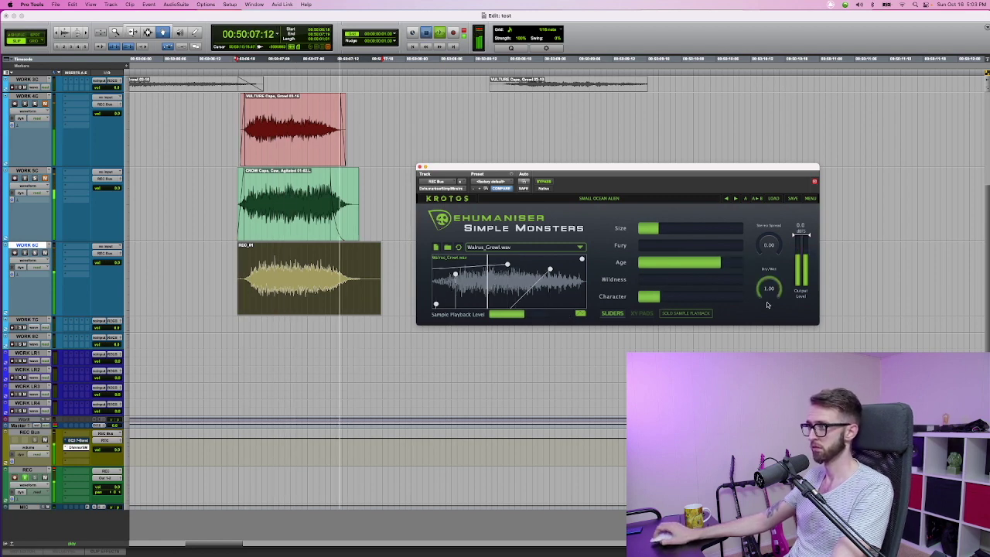
pyautogui.press('space')
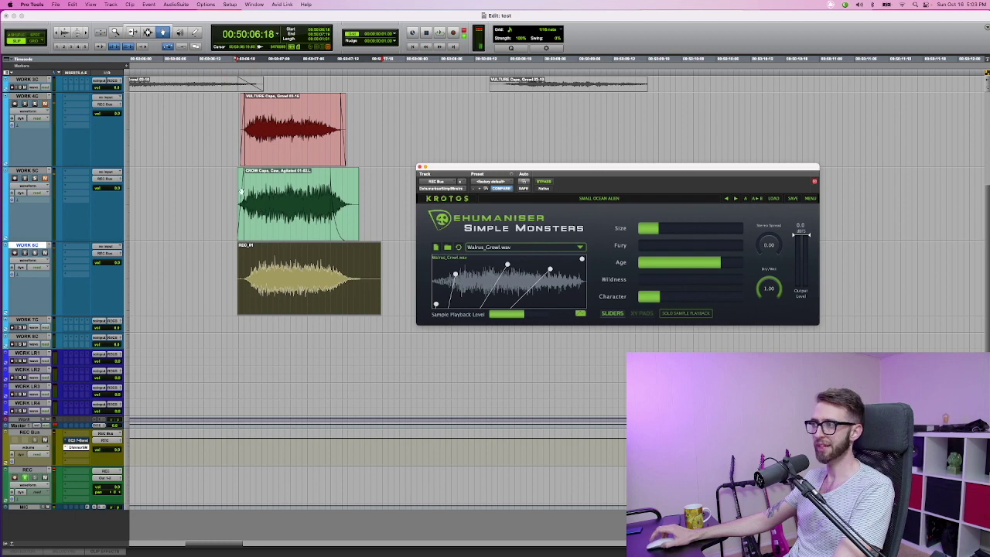
# Step: Select the recorded clip on WORK 6C and set Simple Monsters' Dry/Wet to 0.72 while it plays
pyautogui.click(193, 146)
pyautogui.press('F6')
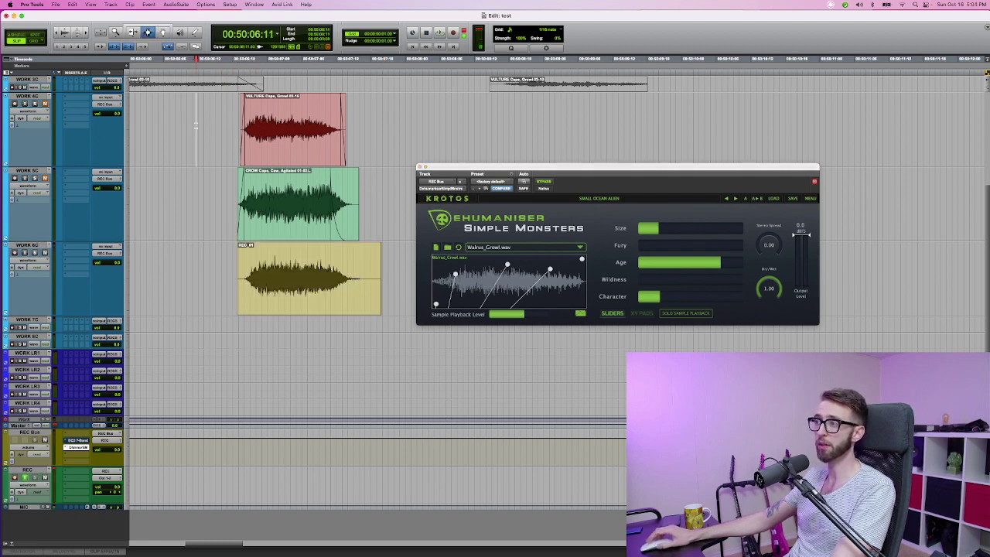
pyautogui.moveTo(195, 147); pyautogui.dragTo(407, 220)
pyautogui.doubleClick(274, 286)
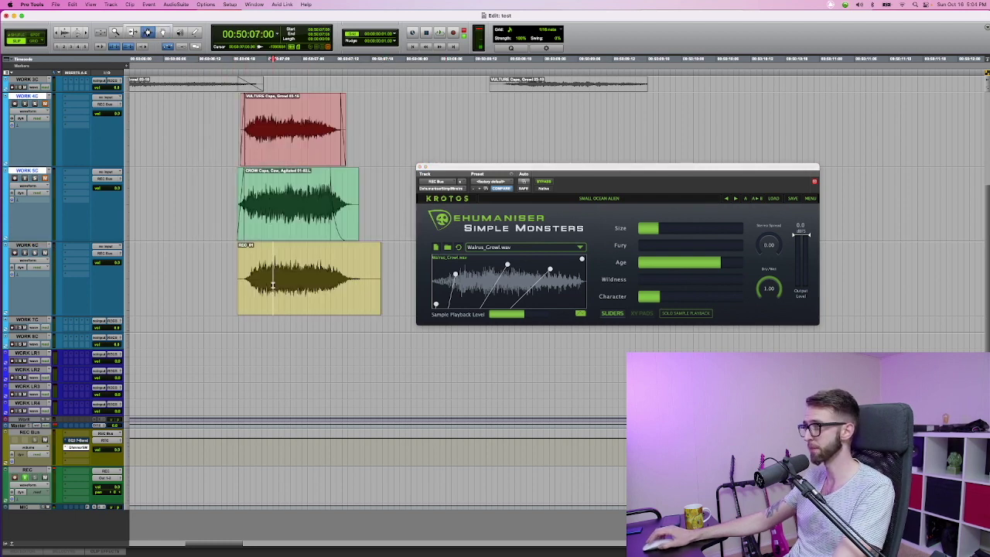
pyautogui.press('space')
pyautogui.moveTo(765, 289); pyautogui.dragTo(763, 337)
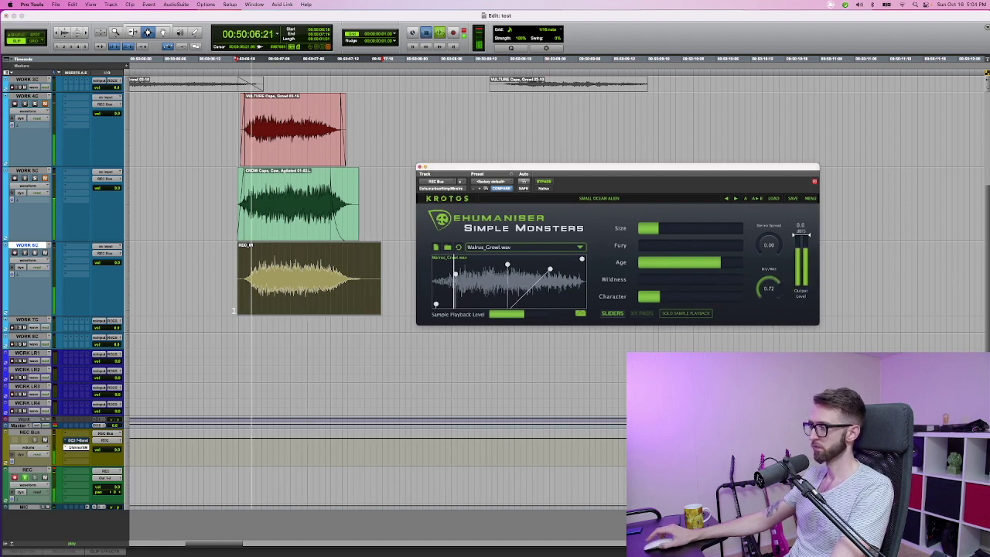
pyautogui.press('space')
# Step: Record the selected WORK 6C clip through Simple Monsters onto the REC track and move the new clip to WORK 7C
pyautogui.click(193, 284)
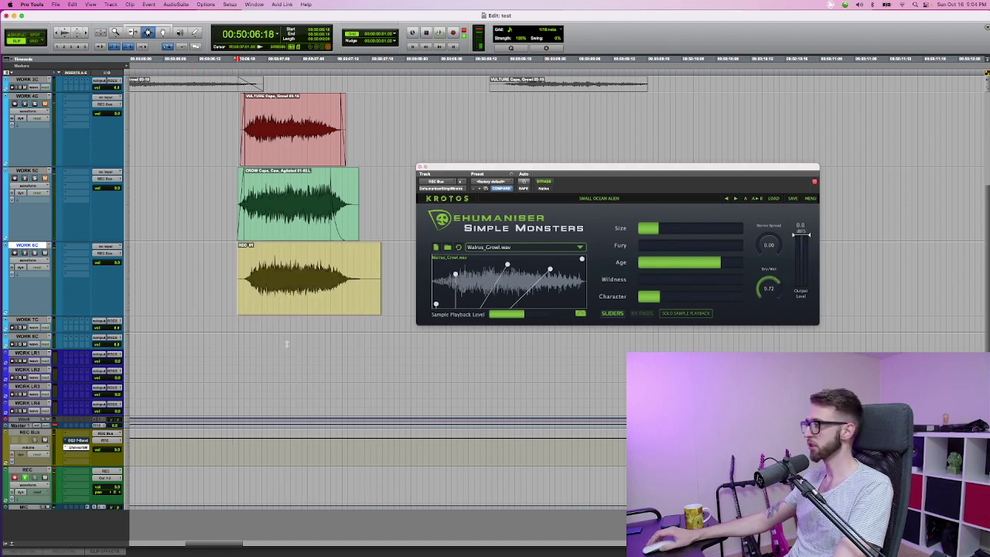
pyautogui.press('F8')
pyautogui.click(315, 292)
pyautogui.press('F12')
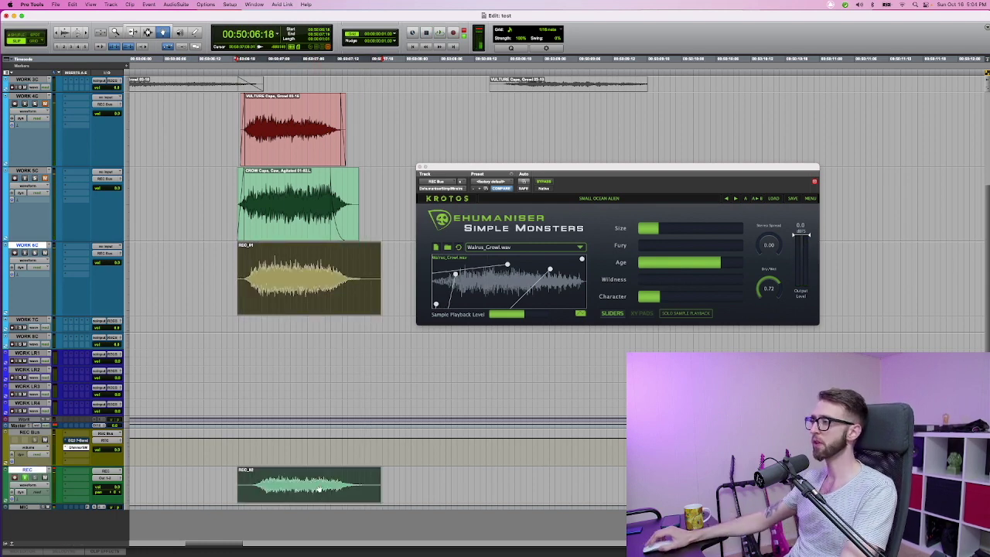
pyautogui.moveTo(317, 489); pyautogui.dragTo(315, 327)
# Step: Audition the vulture clip on WORK 4C and the crow clip on WORK 5C, each soloed from its start
pyautogui.scroll(3, 223, 167)
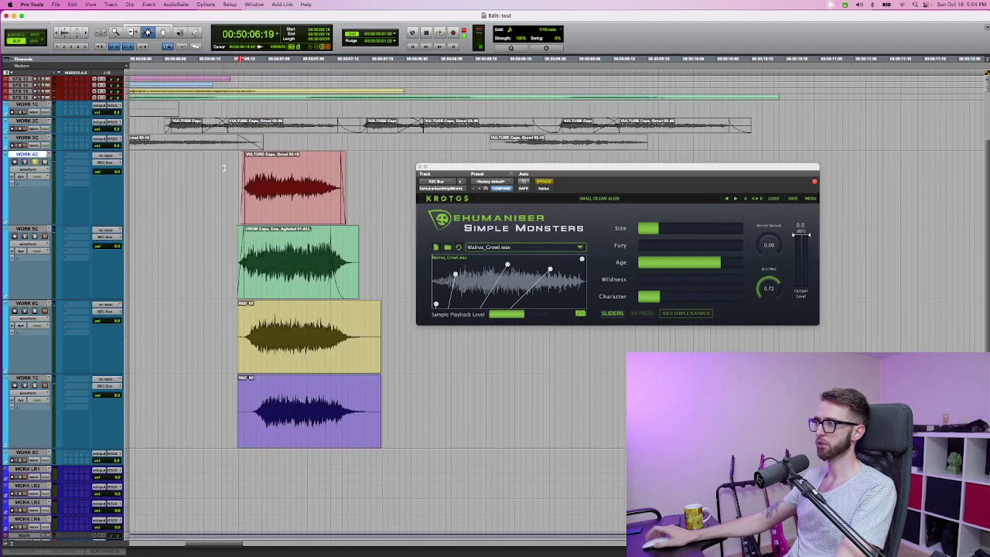
pyautogui.press('space')
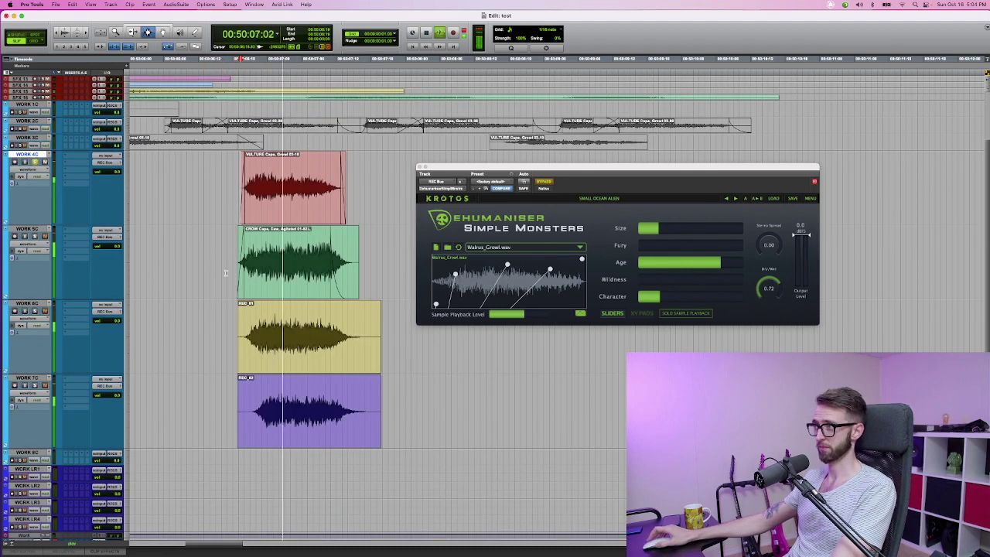
pyautogui.press('space')
pyautogui.click(218, 258)
pyautogui.press('space')
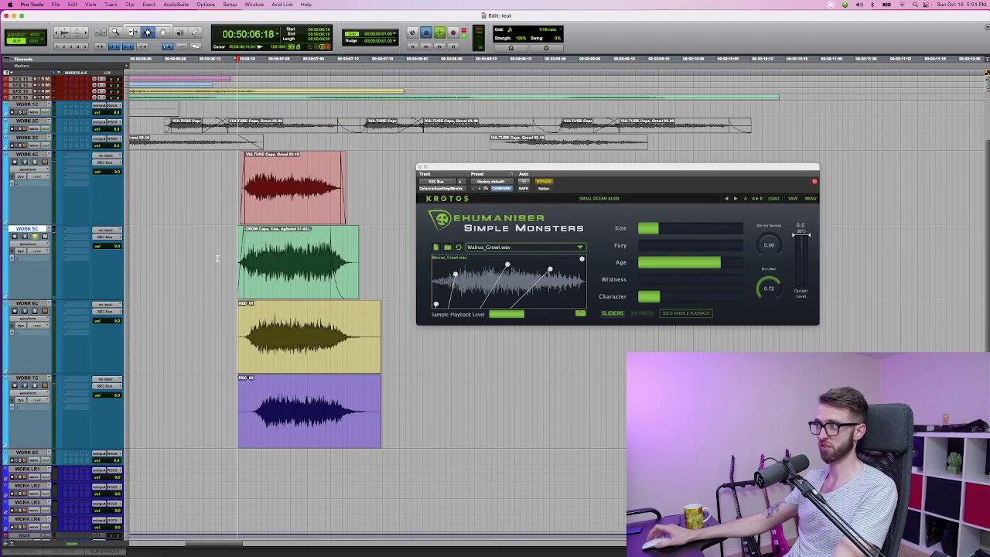
pyautogui.press('space')
# Step: Audition the recorded clips on WORK 6C and WORK 7C, soloing each track in turn
pyautogui.click(187, 331)
pyautogui.click(187, 330)
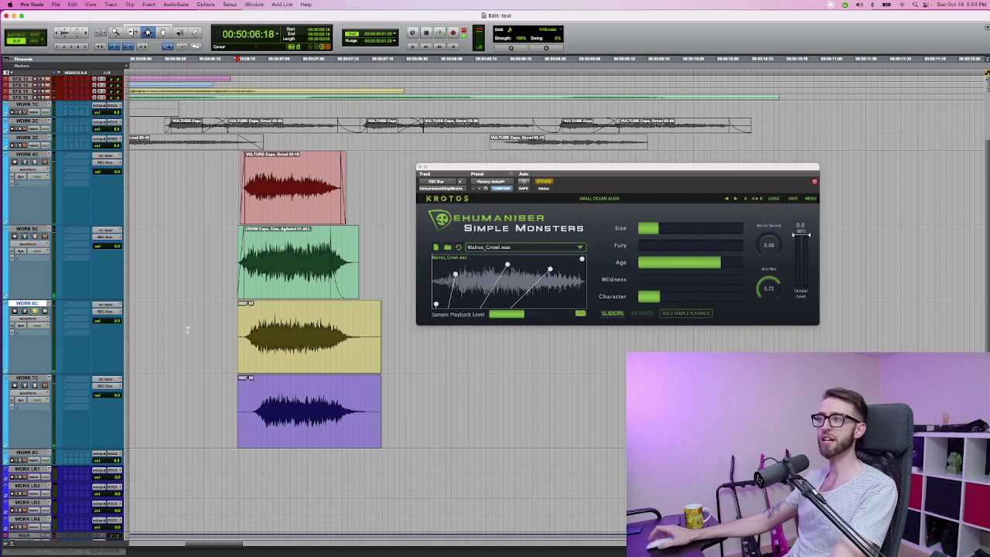
pyautogui.press('space')
pyautogui.press('space')
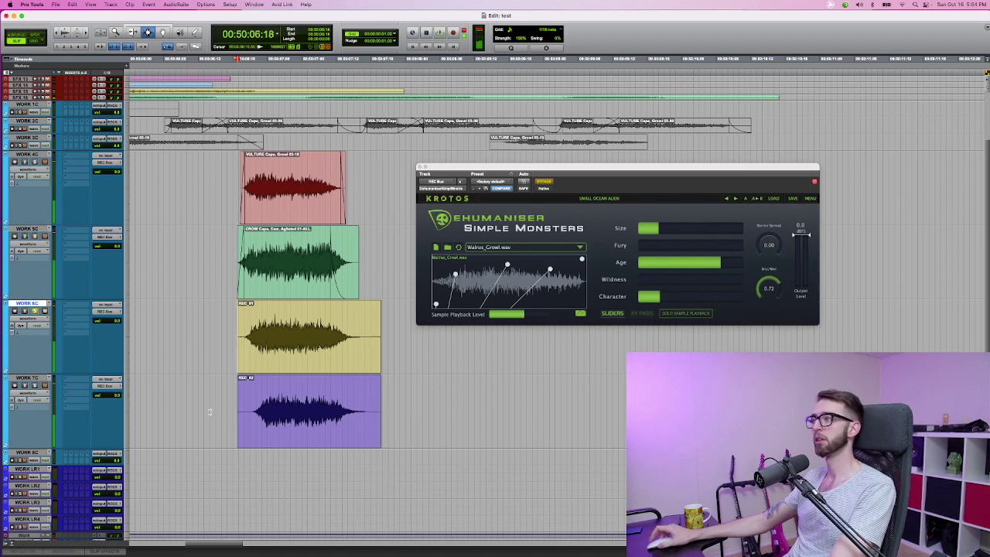
pyautogui.click(207, 430)
pyautogui.press('space')
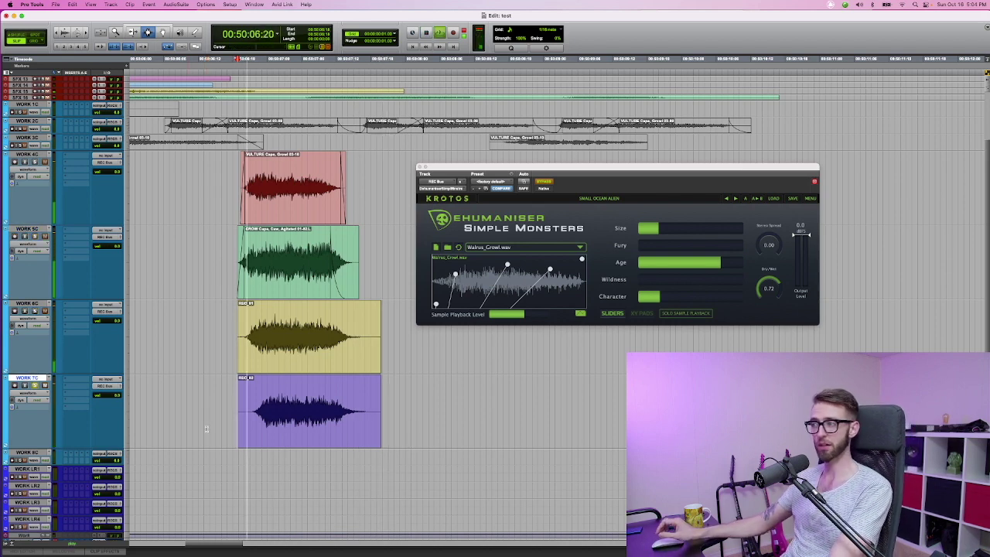
pyautogui.press('space')
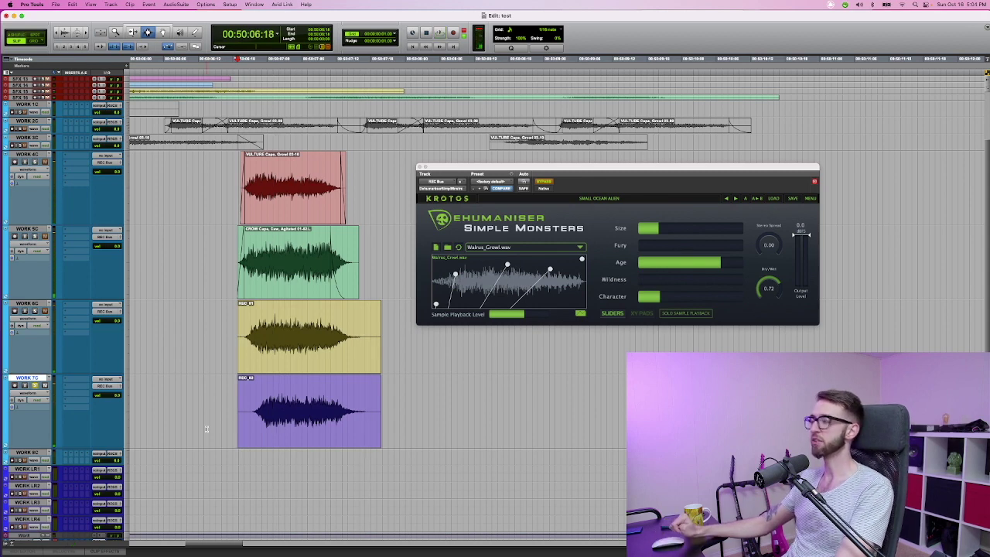
# Step: Select the recorded clip on WORK 7C, audition it and raise its level
pyautogui.press('F8')
pyautogui.click(275, 415)
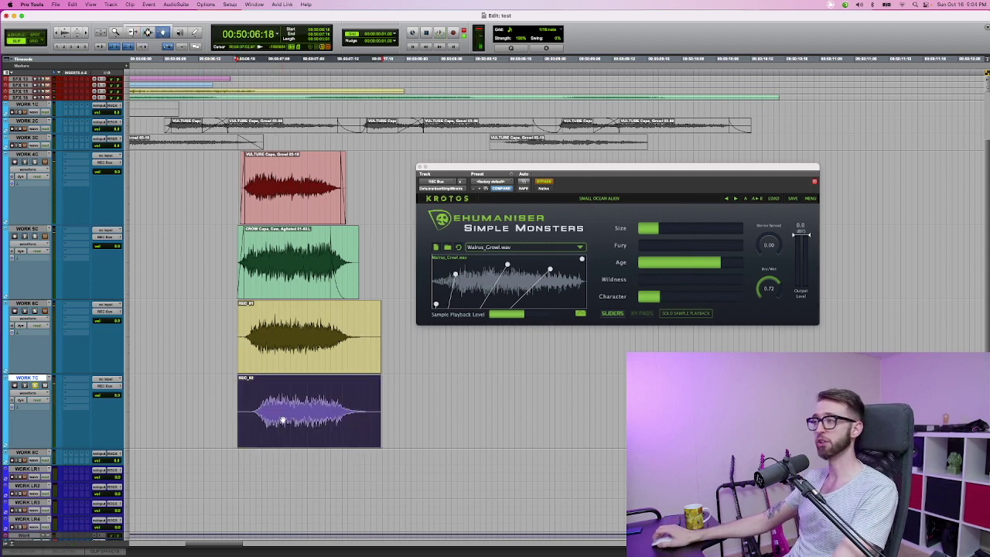
pyautogui.press('space')
pyautogui.press('space')
pyautogui.scroll(-5, 282, 419)
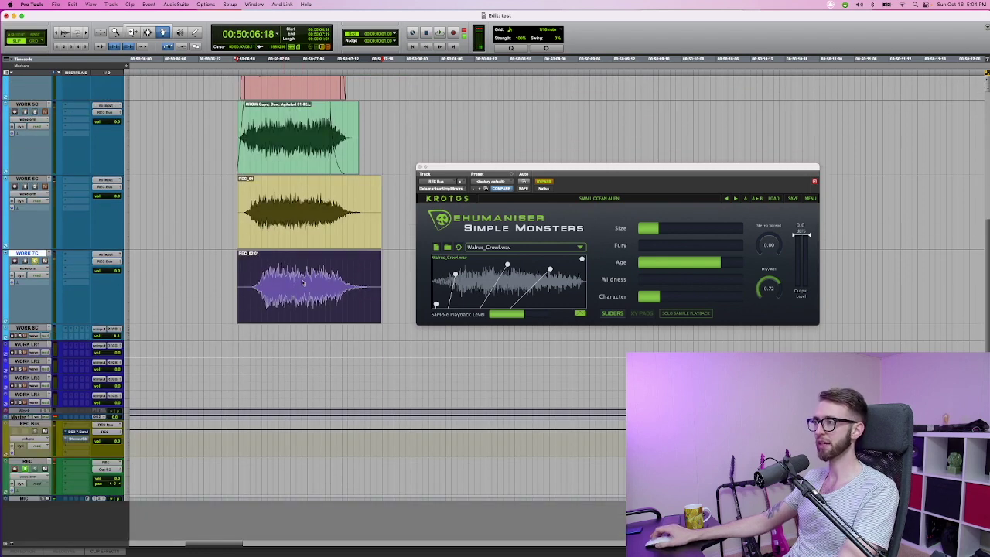
# Step: Replay the louder recorded clip on the soloed WORK 7C track from its start
pyautogui.press('F7')
pyautogui.click(150, 294)
pyautogui.press('space')
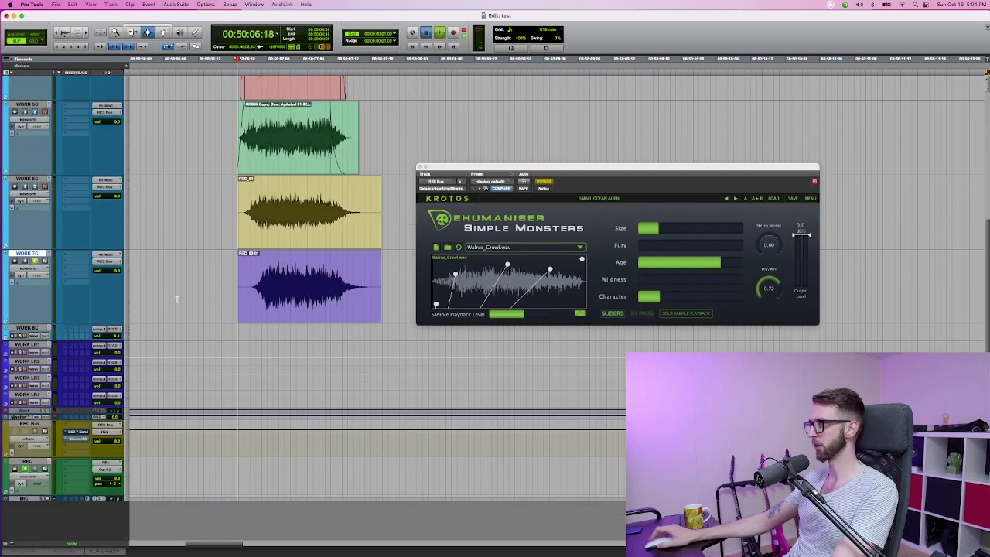
pyautogui.press('space')
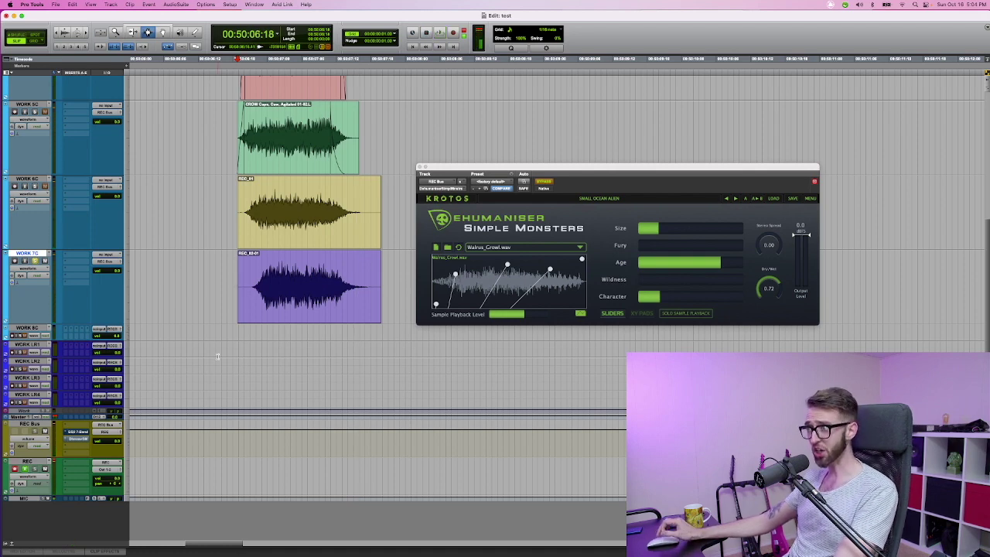
pyautogui.press('space')
pyautogui.press('space')
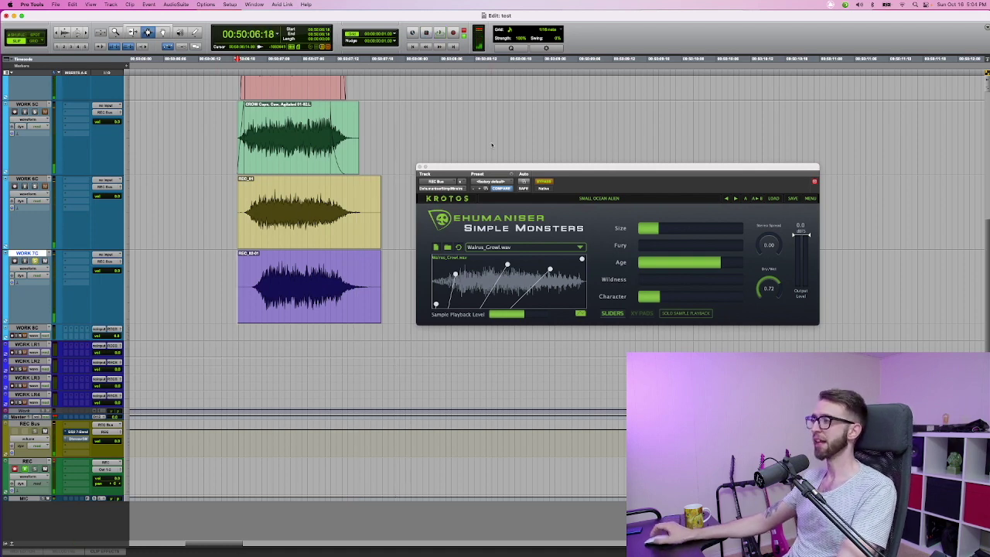
# Step: Close the Simple Monsters window and move the Rec Bus 2_04 clip from the SFX tracks down to WORK 6C
pyautogui.click(420, 167)
pyautogui.scroll(6, 425, 193)
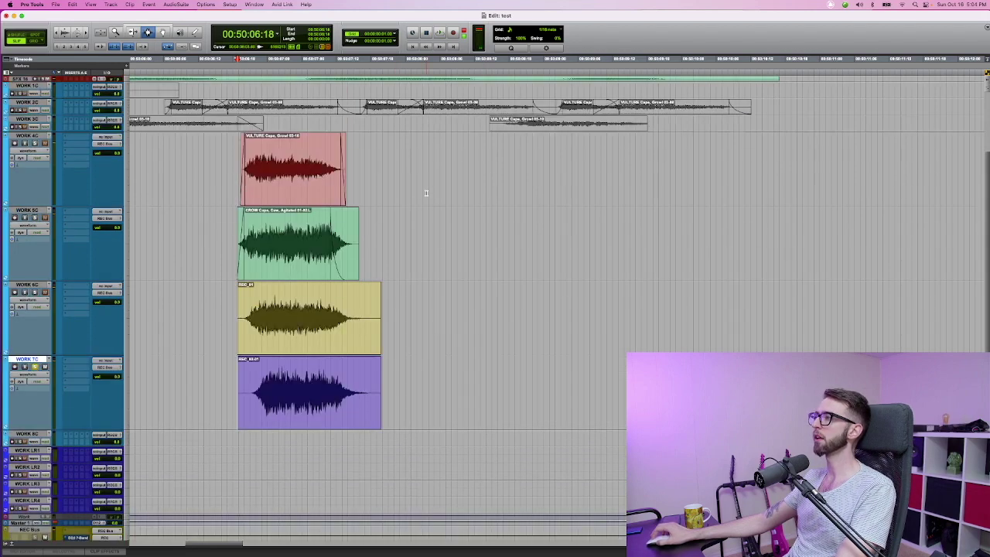
pyautogui.hscroll(-10, 425, 193)
pyautogui.scroll(-2, 425, 194)
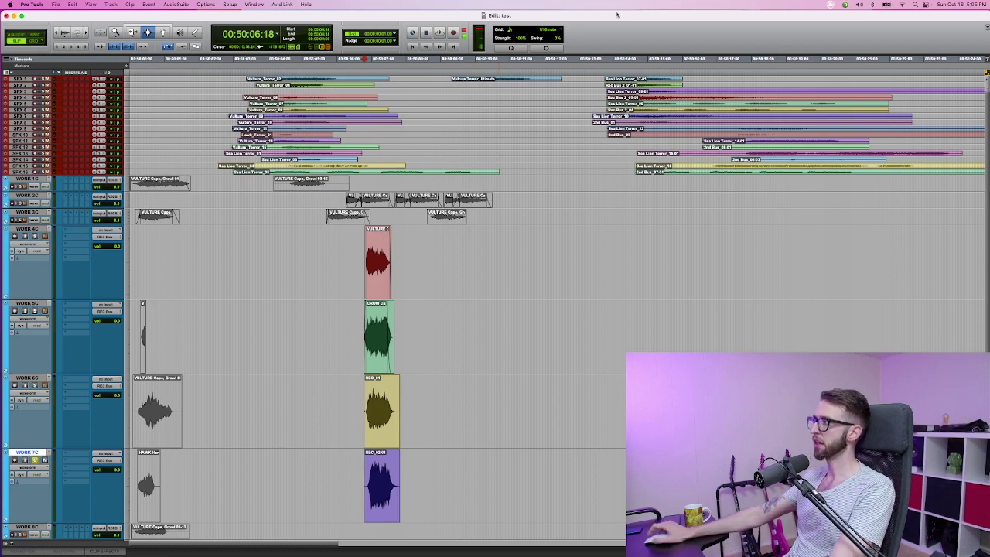
pyautogui.moveTo(651, 114); pyautogui.dragTo(665, 448)
pyautogui.scroll(-2, 623, 343)
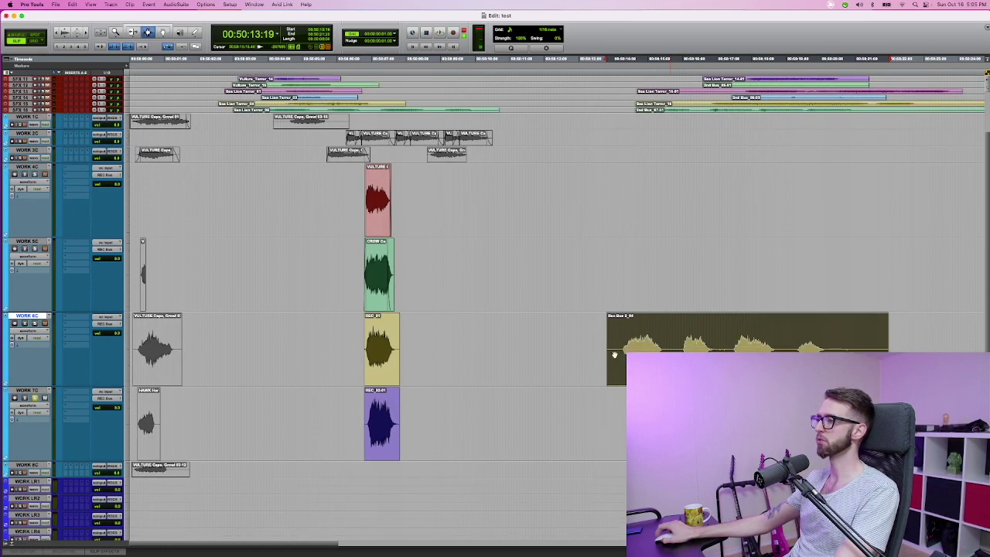
# Step: Play the Rec Bus 2_04 clip on WORK 6C from its first and second growls
pyautogui.click(623, 344)
pyautogui.scroll(-2, 623, 343)
pyautogui.press('space')
pyautogui.hscroll(3, 623, 343)
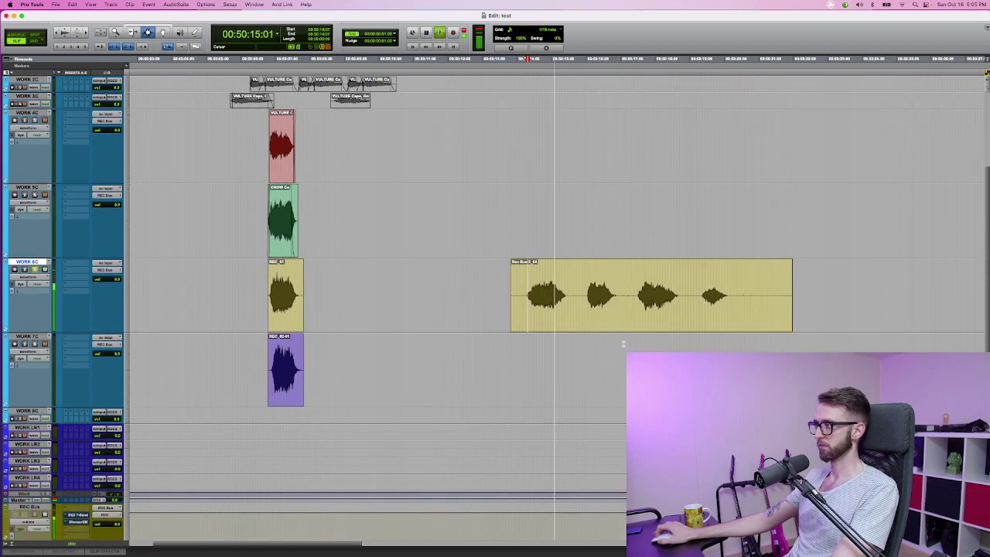
pyautogui.press('space')
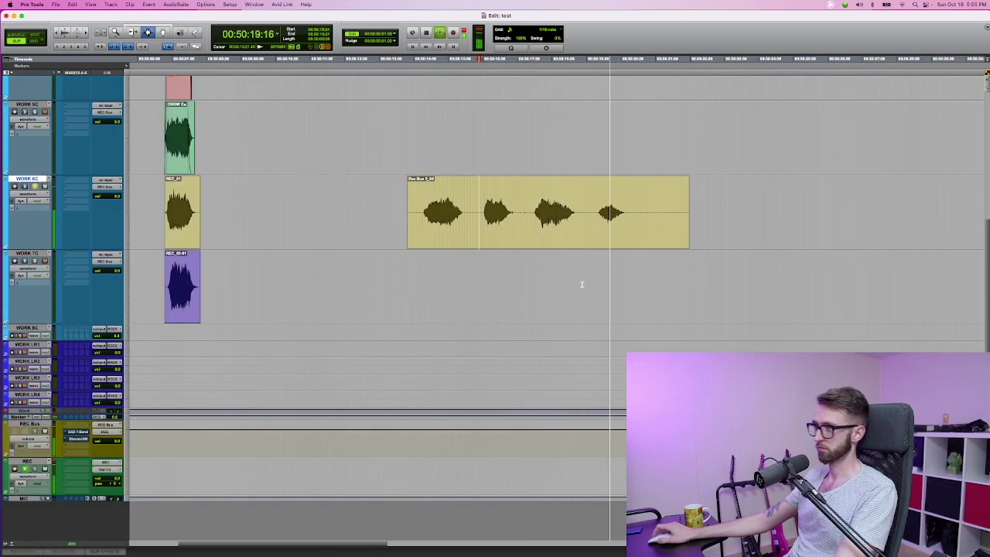
pyautogui.hscroll(1, 580, 283)
pyautogui.click(459, 232)
pyautogui.press('space')
# Step: Delete the Rec Bus 2_04 clip from WORK 6C
pyautogui.press('F8')
pyautogui.click(510, 232)
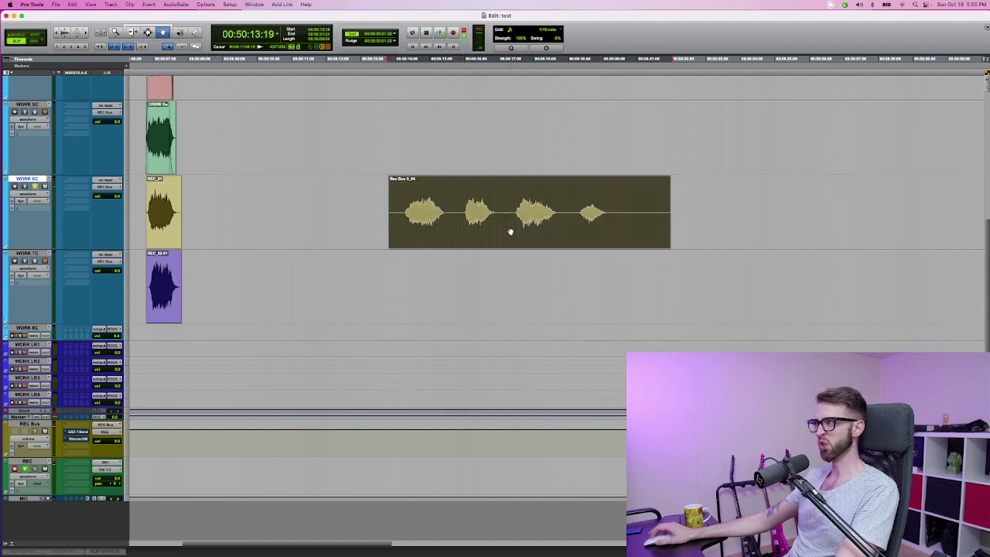
pyautogui.press('Delete')
pyautogui.hscroll(-6, 511, 232)
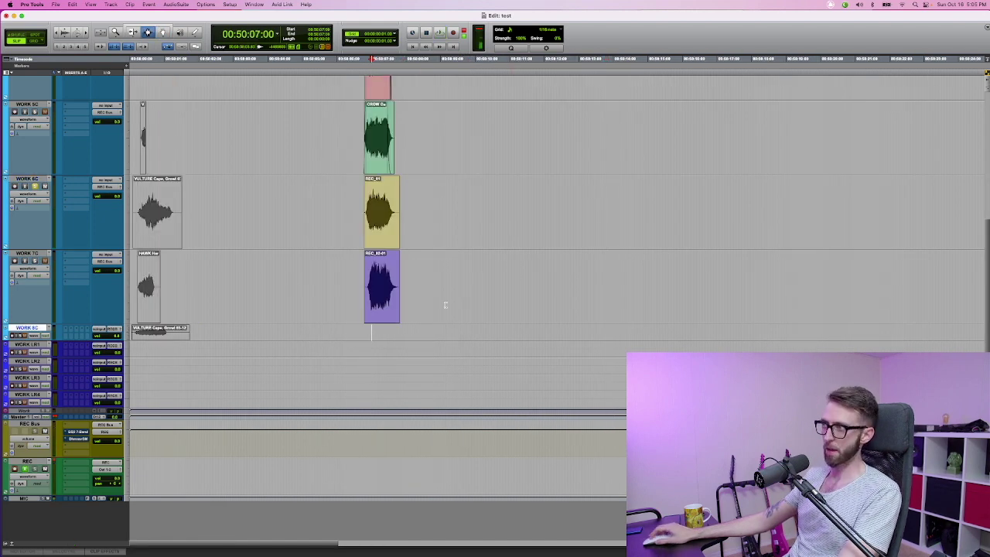
pyautogui.scroll(6, 445, 305)
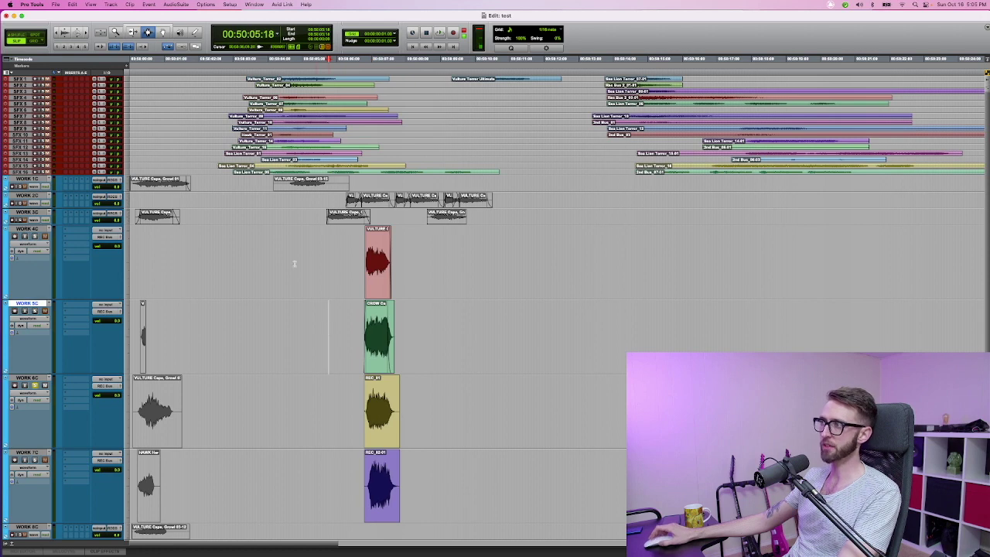
# Step: Create a mono aux input track named MIC 1 below WORK LR4 and set its input to Mic 1 (Mono)
pyautogui.scroll(-6, 326, 399)
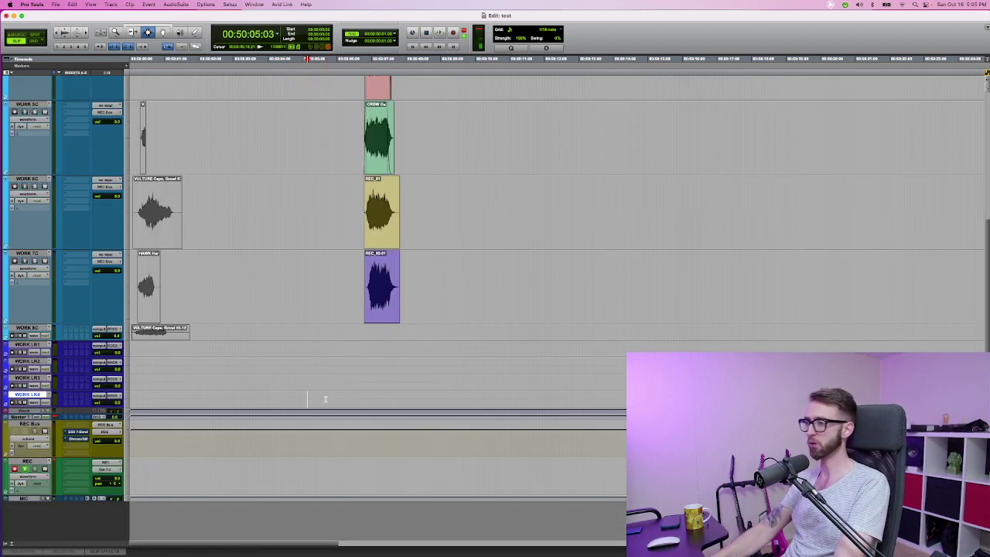
pyautogui.press('super+shift+n')
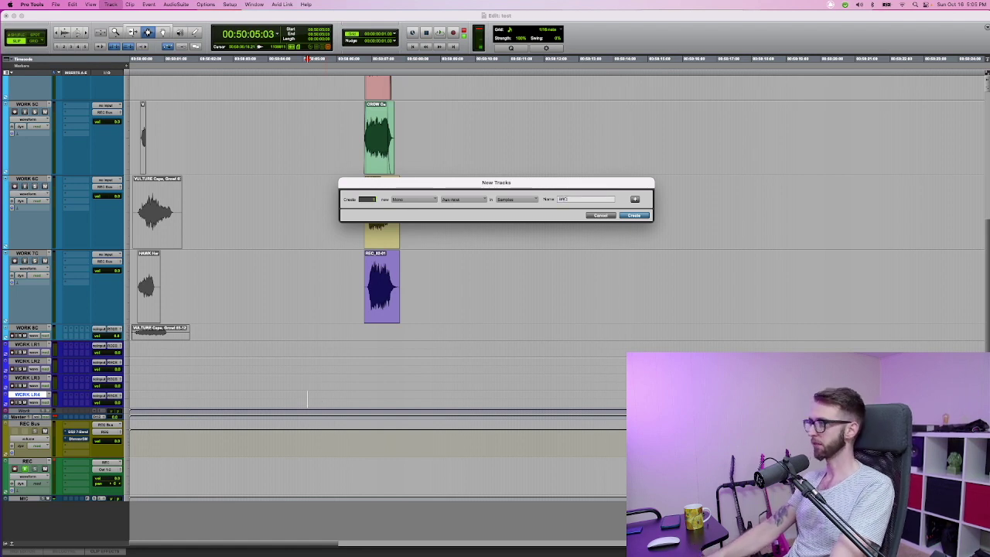
pyautogui.press('Return')
pyautogui.scroll(-3, 108, 317)
pyautogui.click(108, 317)
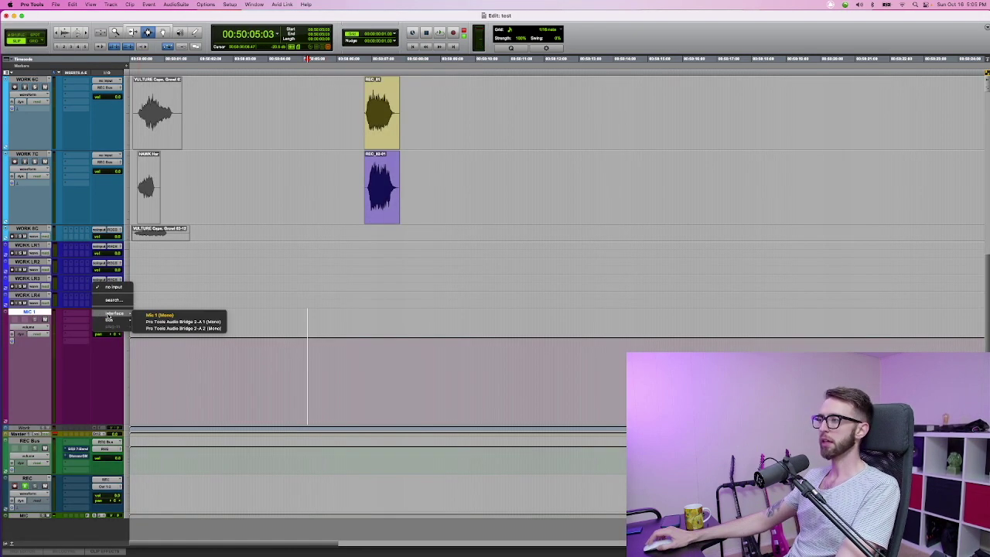
pyautogui.click(160, 315)
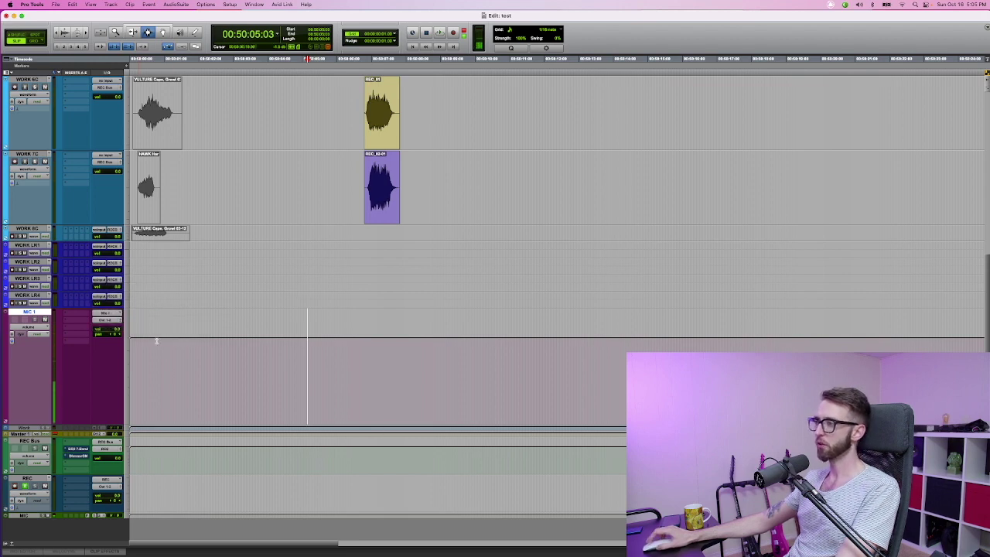
# Step: Route the output of the MIC 1 track to REC Bus (Mono)
pyautogui.click(107, 320)
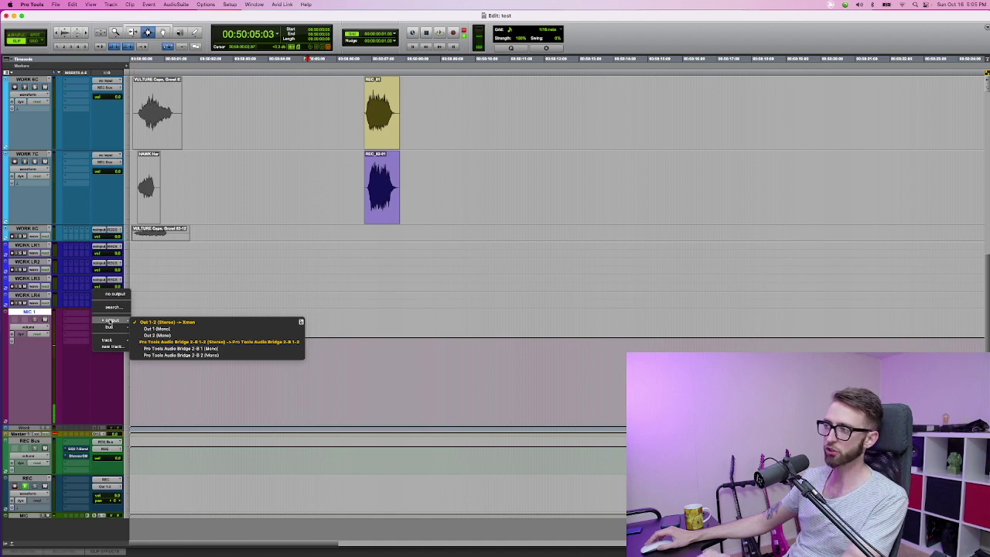
pyautogui.click(118, 296)
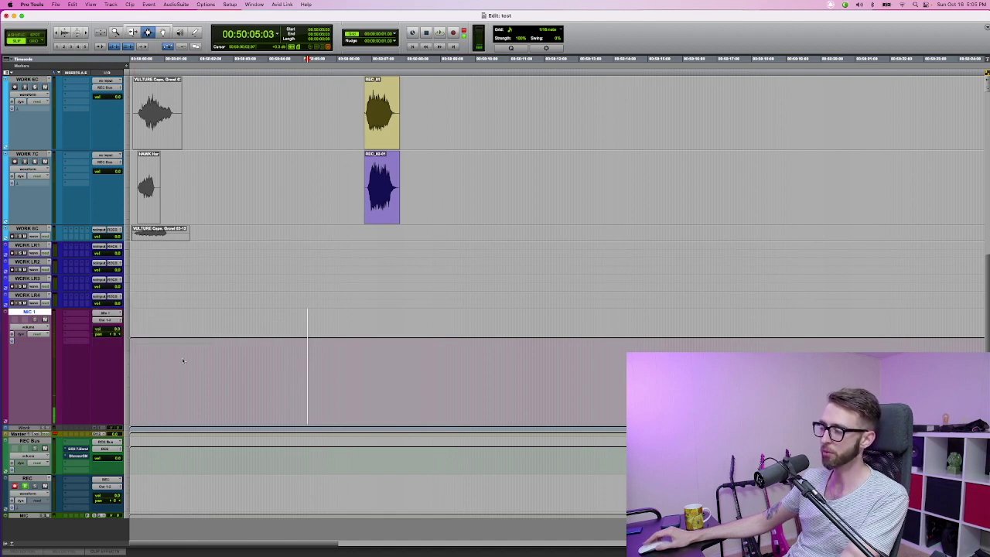
pyautogui.click(109, 322)
pyautogui.moveTo(112, 329)
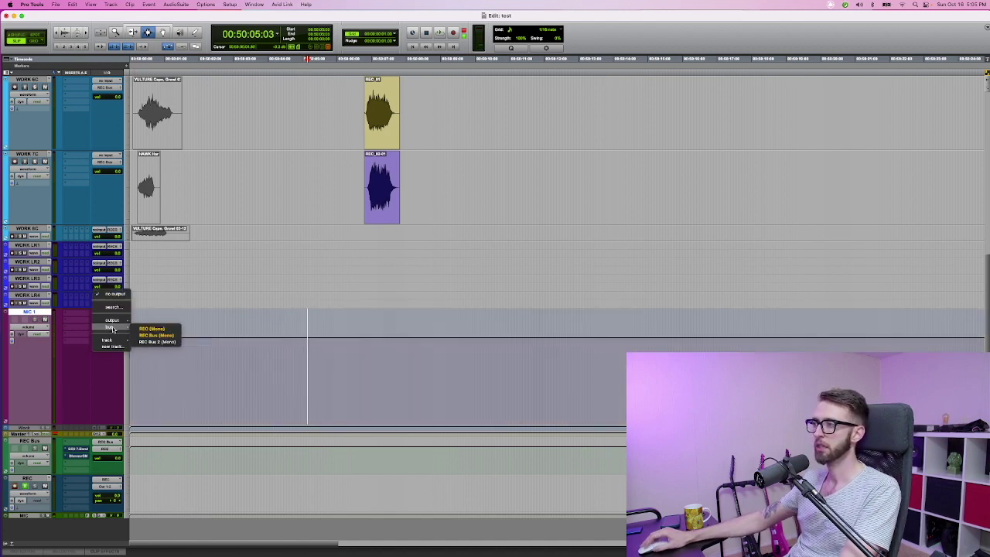
pyautogui.click(158, 335)
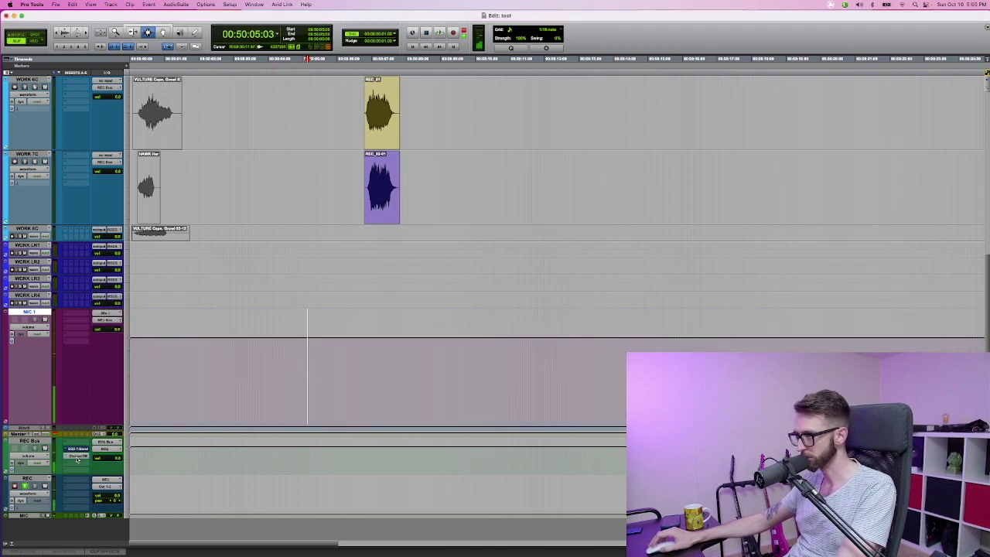
# Step: Mute the processed clips on tracks WORK 4C through WORK 7C
pyautogui.scroll(-1, 269, 411)
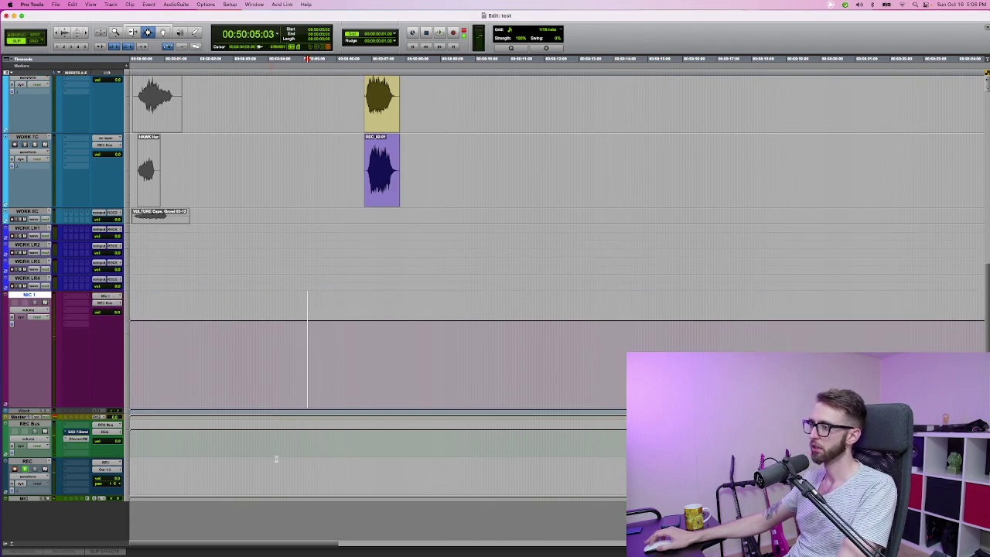
pyautogui.click(277, 463)
pyautogui.press('super+bracketright')
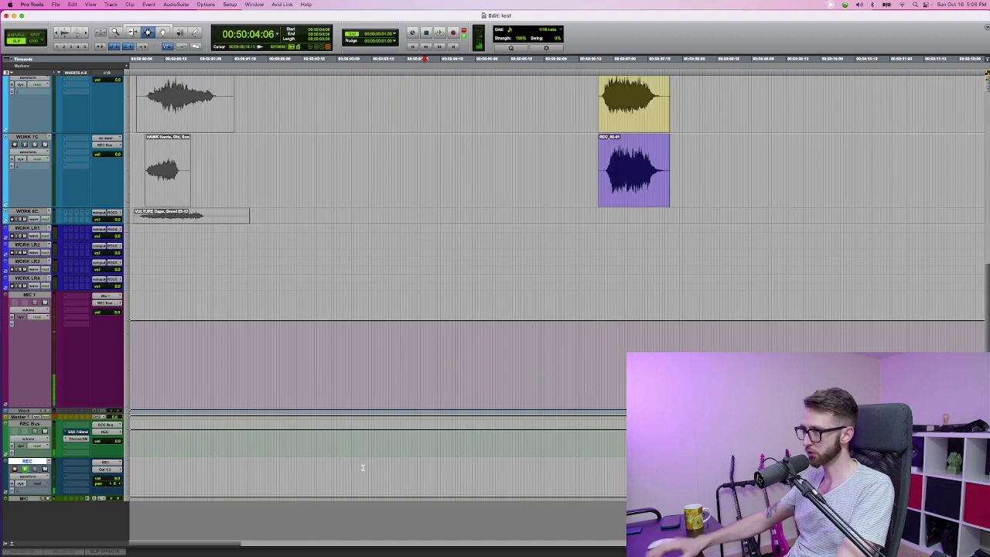
pyautogui.press('Return')
pyautogui.scroll(5, 412, 269)
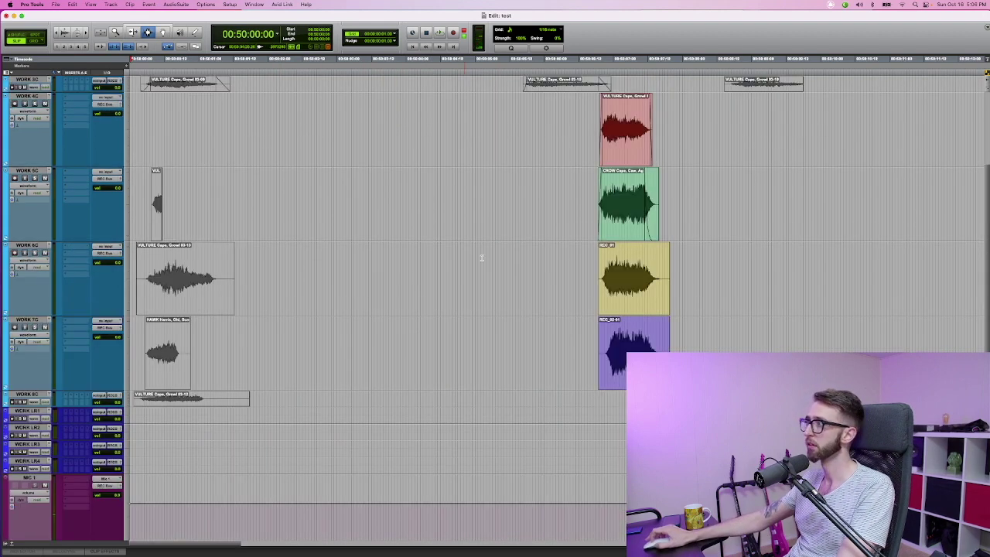
pyautogui.moveTo(519, 149); pyautogui.dragTo(757, 371)
pyautogui.scroll(-5, 451, 375)
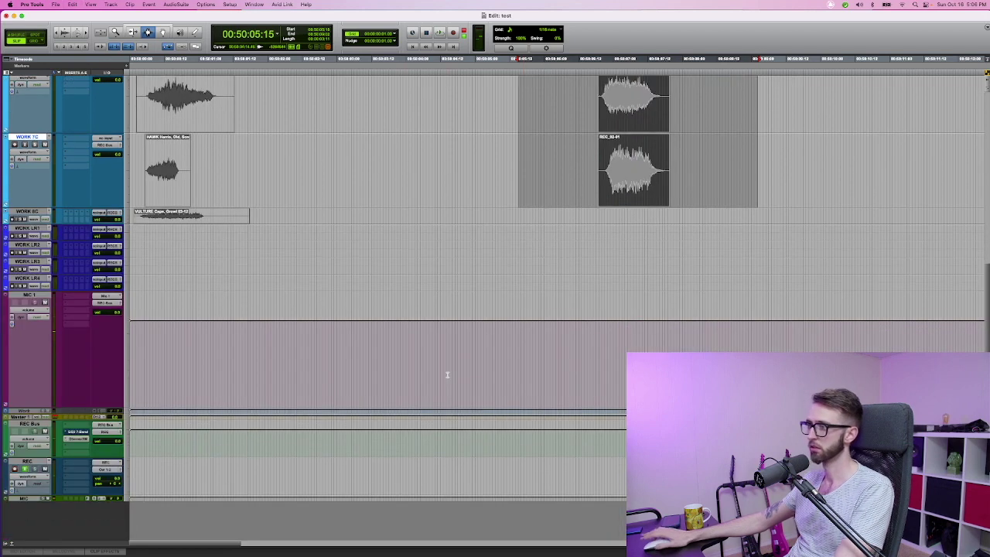
pyautogui.click(240, 343)
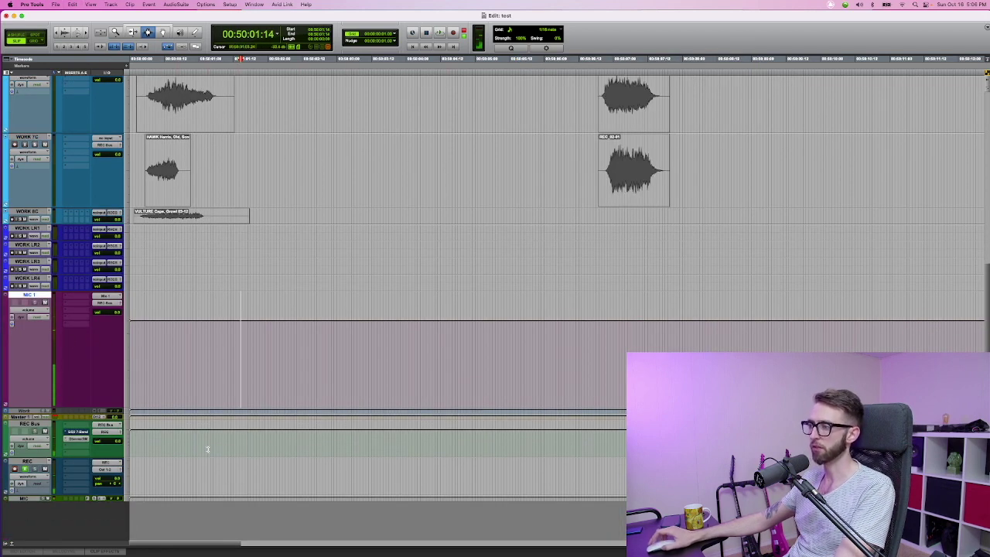
# Step: Record microphone growls through Simple Monsters onto the REC track from the session start, raising the Size slider during the take
pyautogui.click(193, 481)
pyautogui.press('Escape')
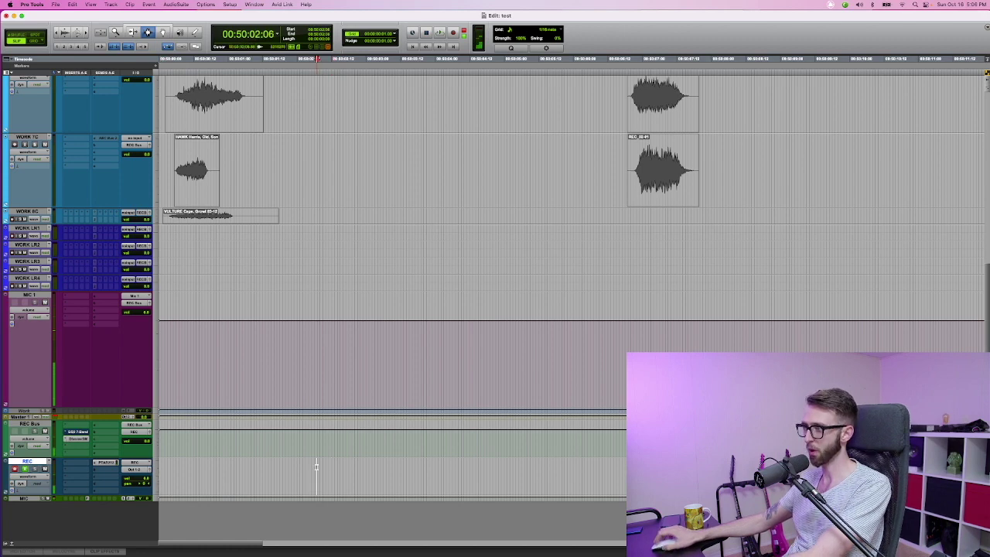
pyautogui.click(203, 497)
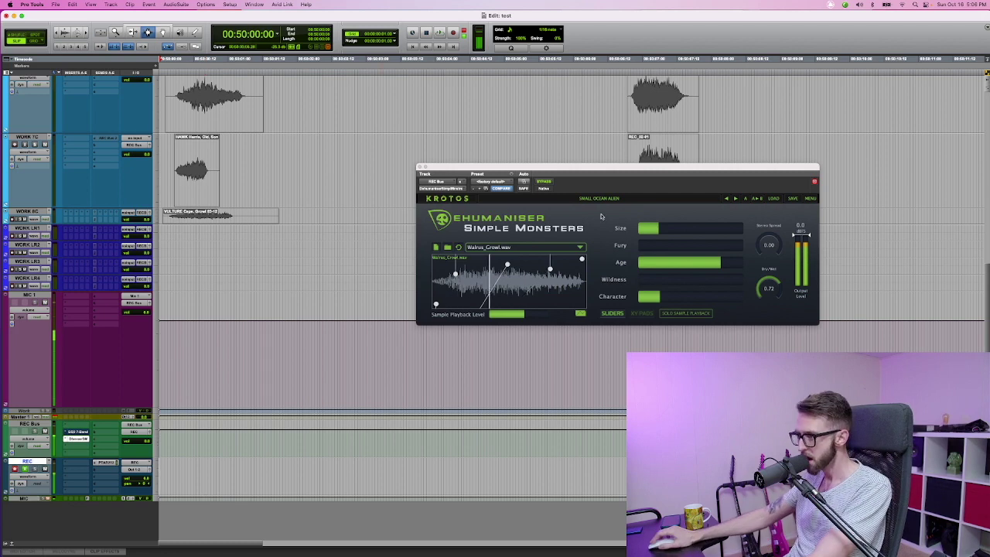
pyautogui.press('super+space')
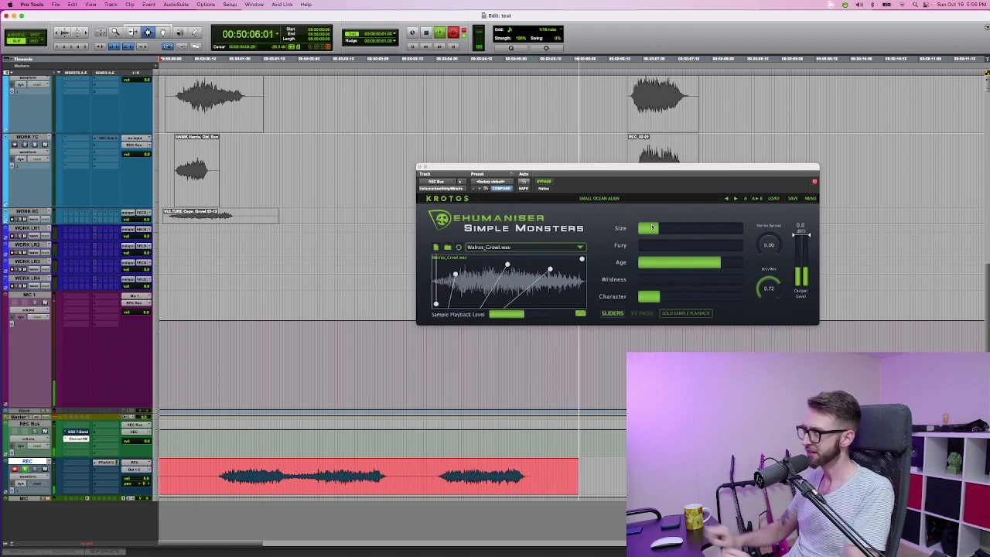
pyautogui.moveTo(652, 227); pyautogui.dragTo(670, 228)
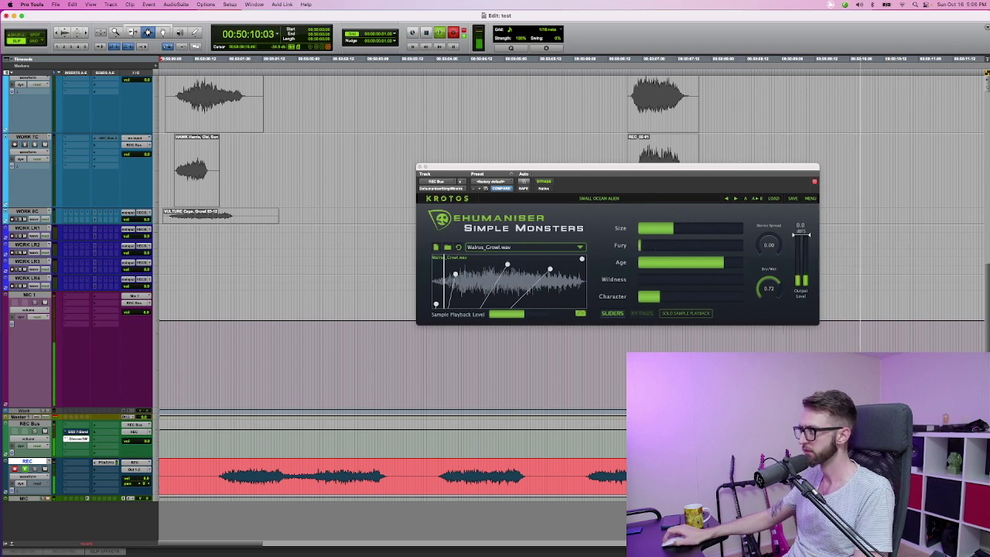
pyautogui.press('space')
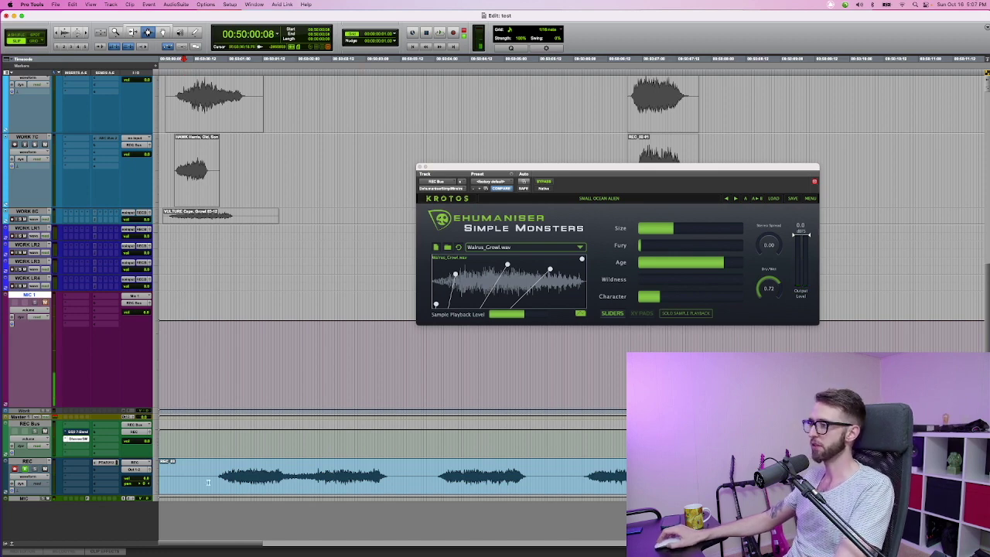
# Step: Mute MIC 1, enlarge and solo the REC track, and play back the new recording
pyautogui.hotkey('ctrl', 'Up')
pyautogui.hotkey('ctrl', 'Up')
pyautogui.hotkey('ctrl', 'Up')
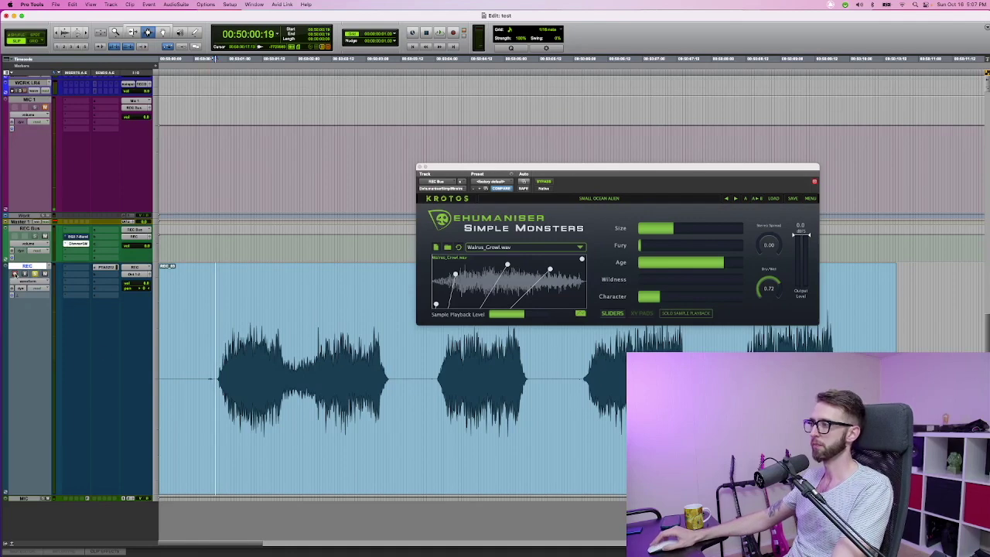
pyautogui.press('space')
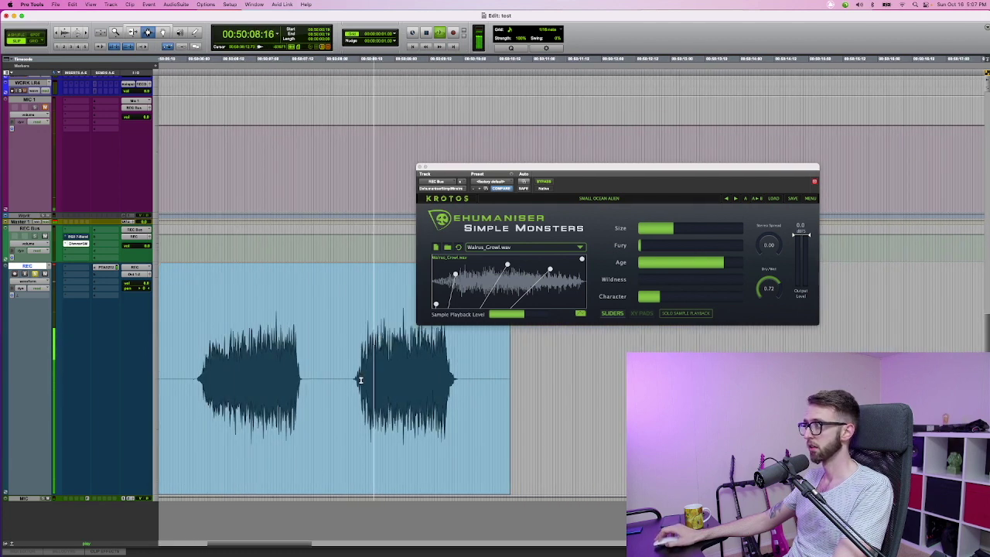
pyautogui.press('space')
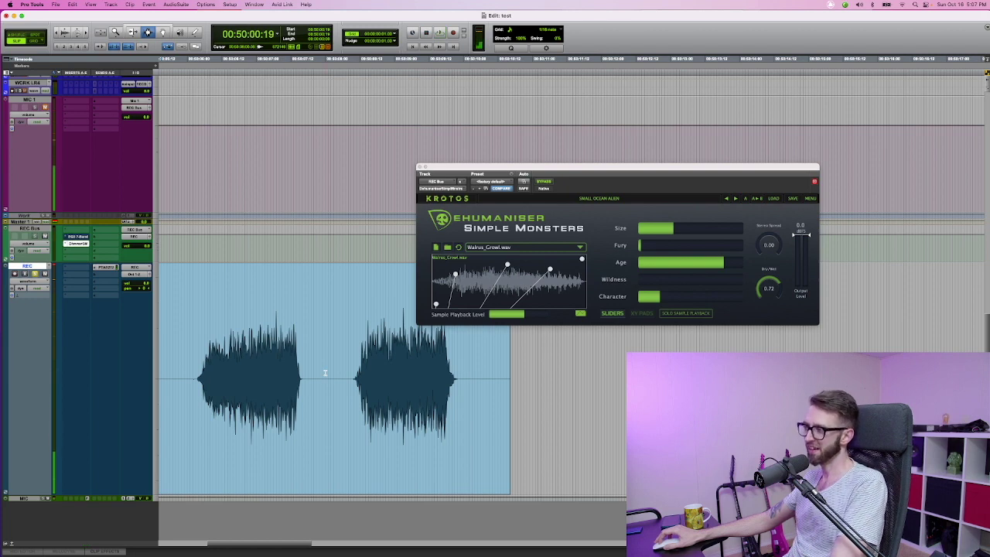
# Step: Replay the recorded growls on the REC track from the first growl through the second
pyautogui.press('super+bracketright')
pyautogui.press('space')
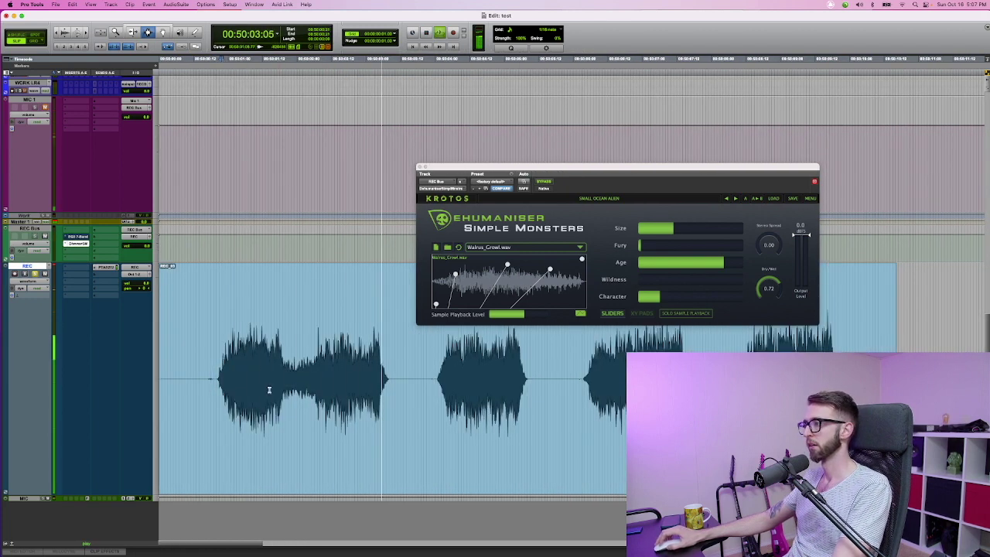
pyautogui.press('super+bracketleft')
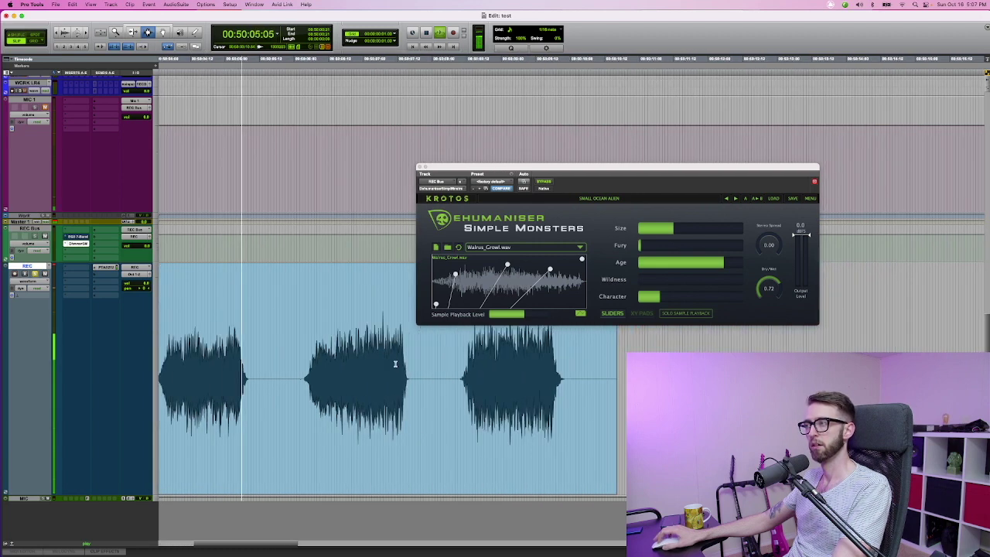
pyautogui.press('space')
pyautogui.press('super+bracketright')
# Step: Render the second REC growl clip by clip through the AudioSuite EQ3 7-Band with high-pass filtering, a low-mid cut, high-mid boost and high-end cut
pyautogui.moveTo(435, 374); pyautogui.dragTo(533, 380)
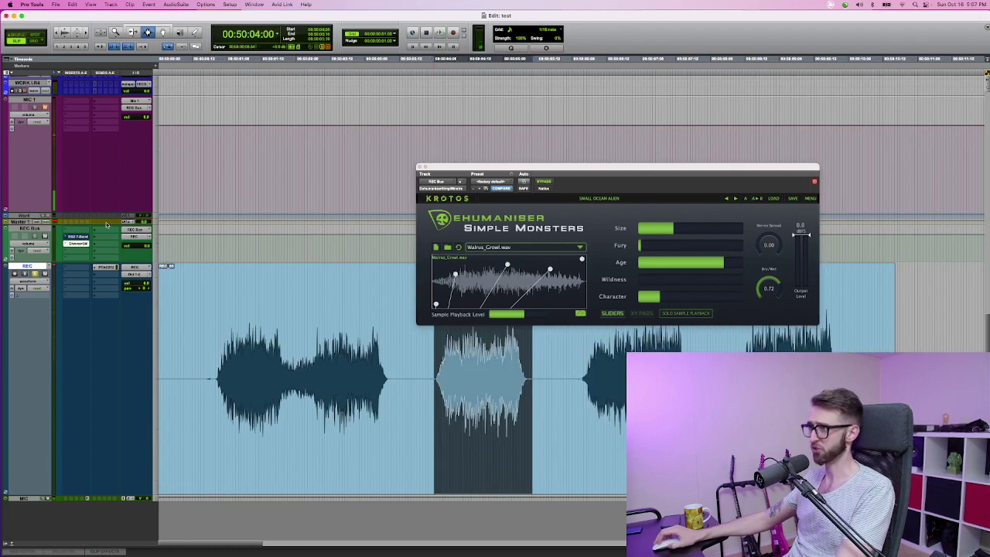
pyautogui.press('super+w')
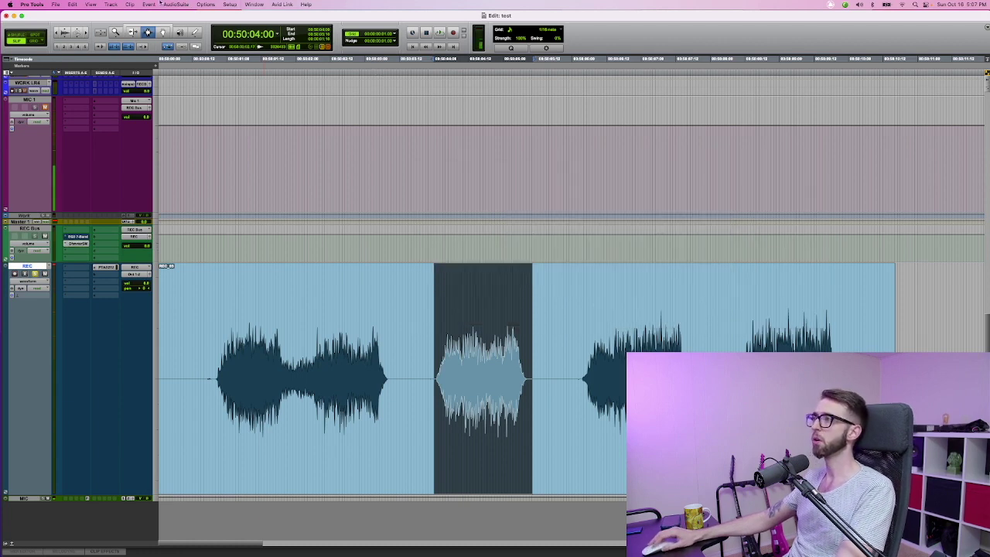
pyautogui.click(164, 5)
pyautogui.press('Escape')
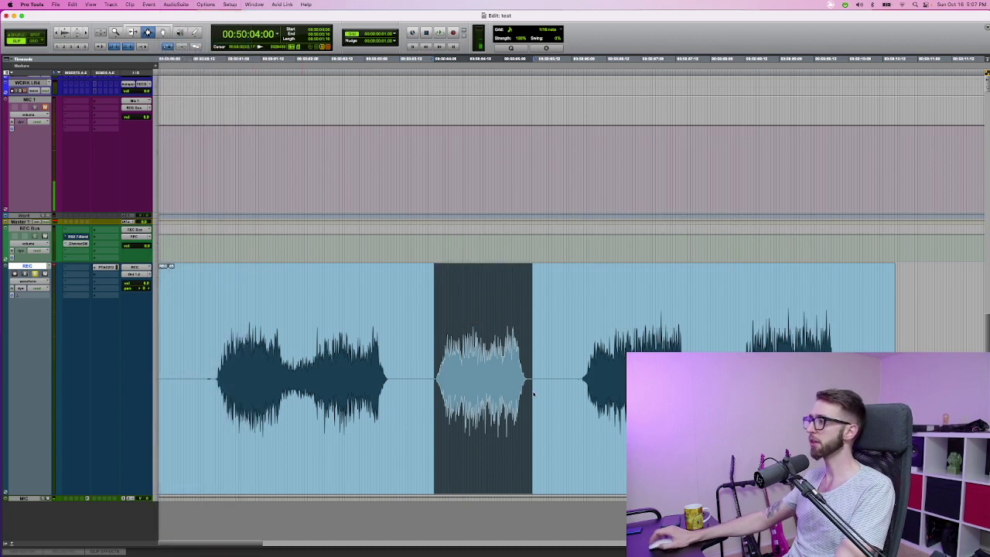
pyautogui.moveTo(311, 438); pyautogui.dragTo(217, 313)
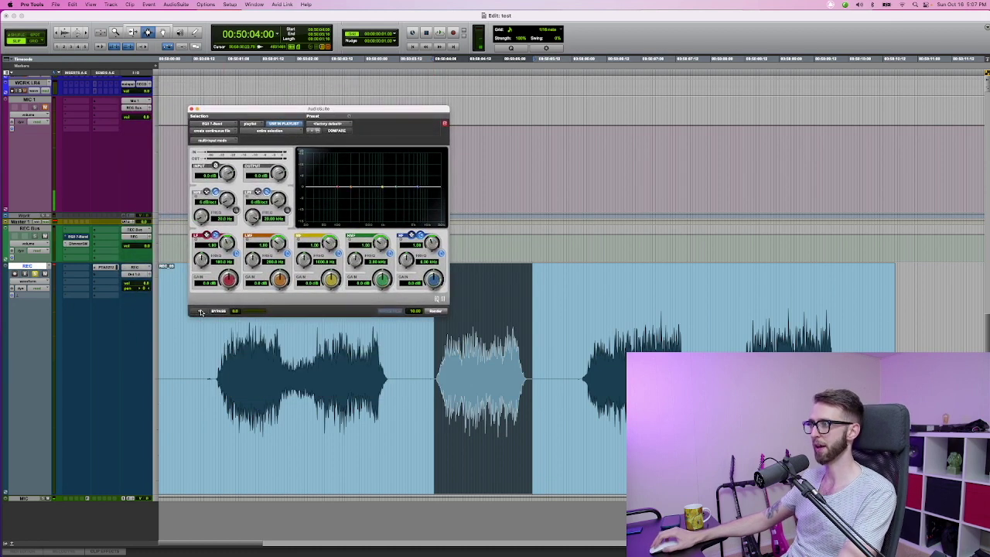
pyautogui.click(201, 312)
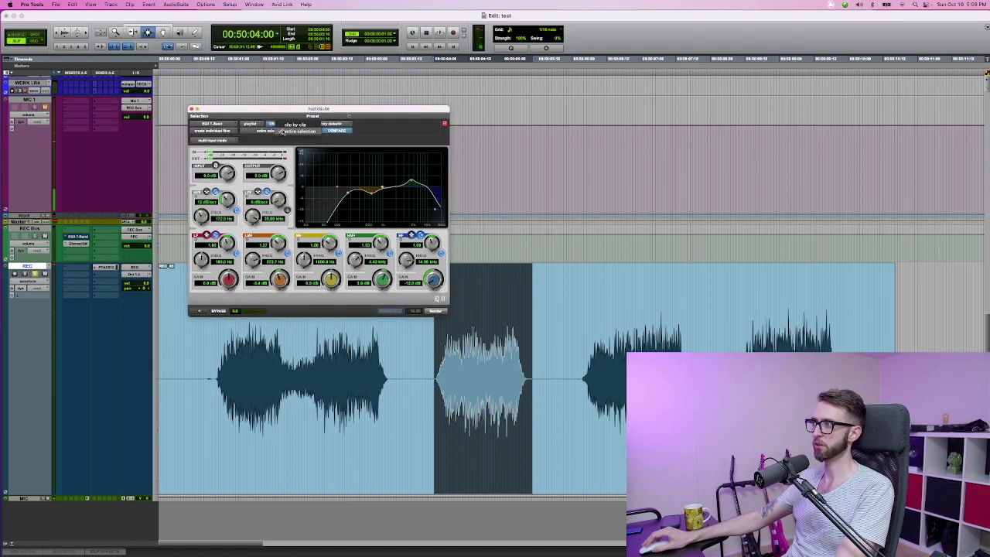
pyautogui.click(435, 311)
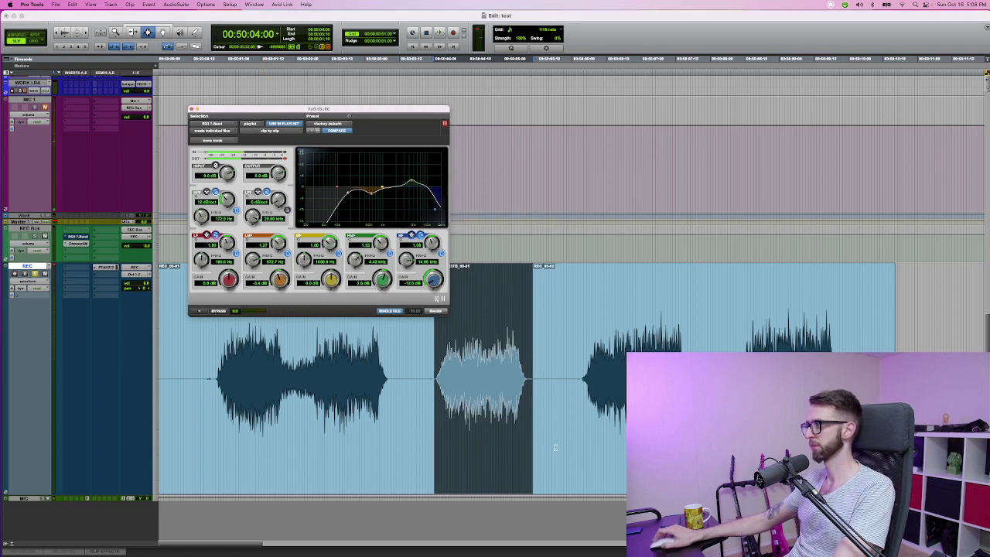
# Step: Compare playback of the second growl with and without the rendered EQ, keep the EQ version and close the AudioSuite window
pyautogui.press('space')
pyautogui.press('space')
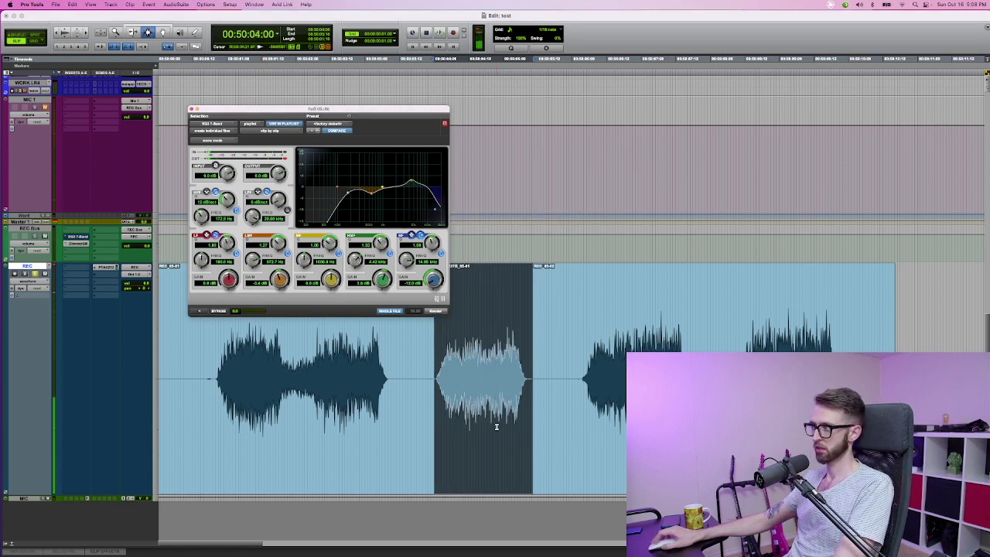
pyautogui.press('space')
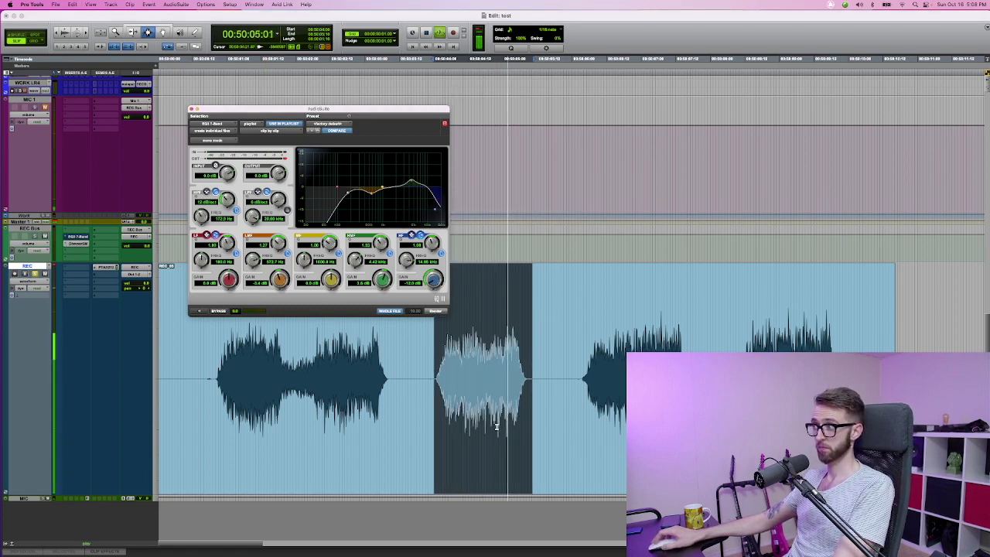
pyautogui.press('space')
pyautogui.press('space')
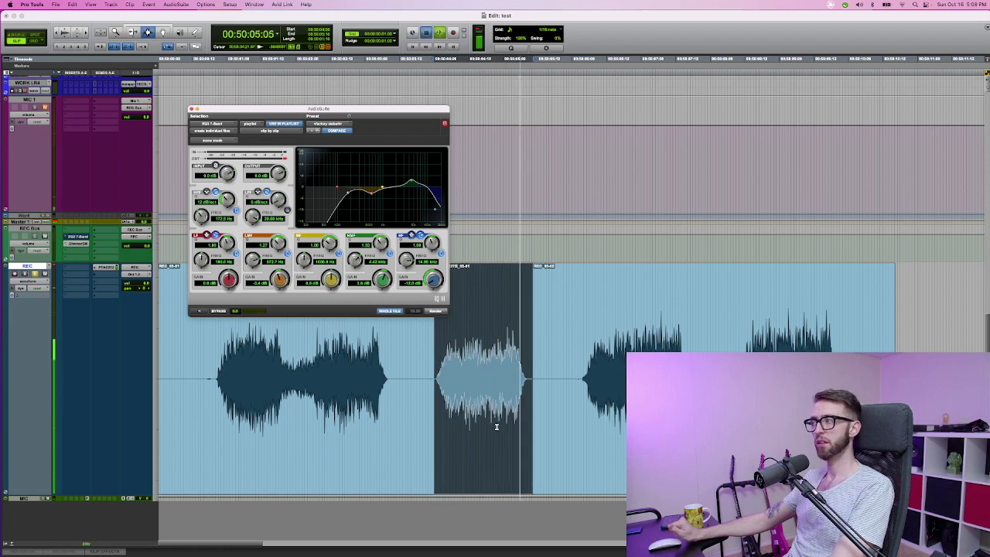
pyautogui.press('super+w')
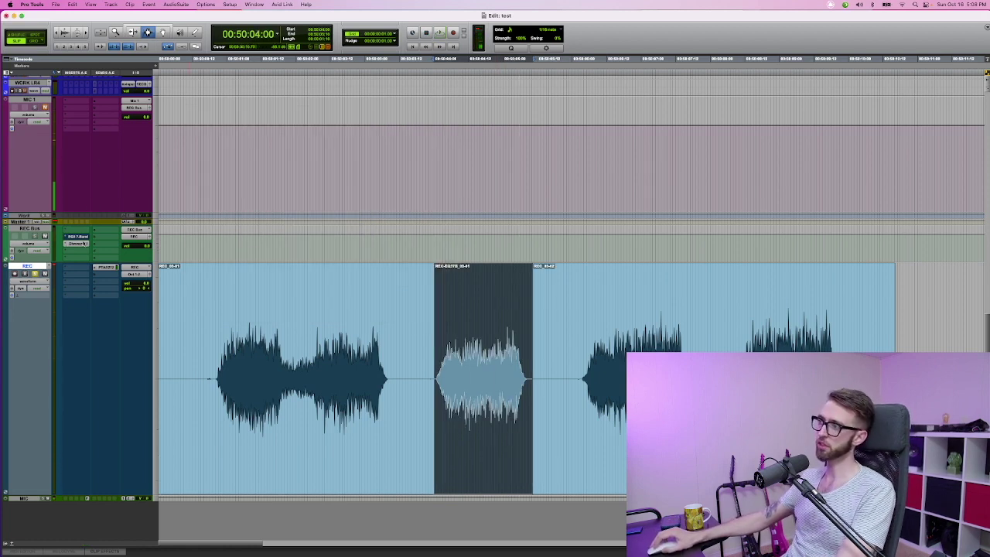
# Step: Review the Simple Monsters settings on REC Bus and close the plug-in window
pyautogui.click(91, 244)
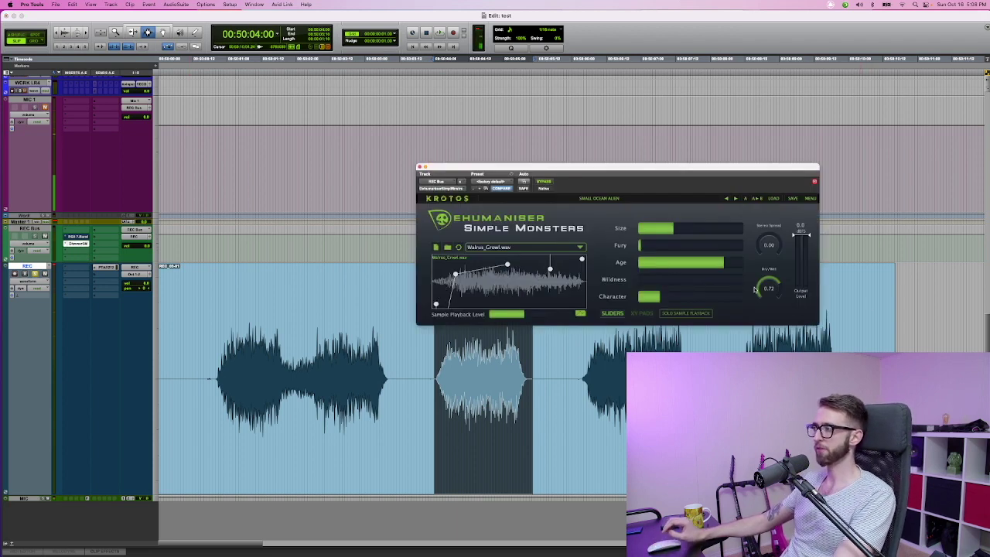
pyautogui.press('super+w')
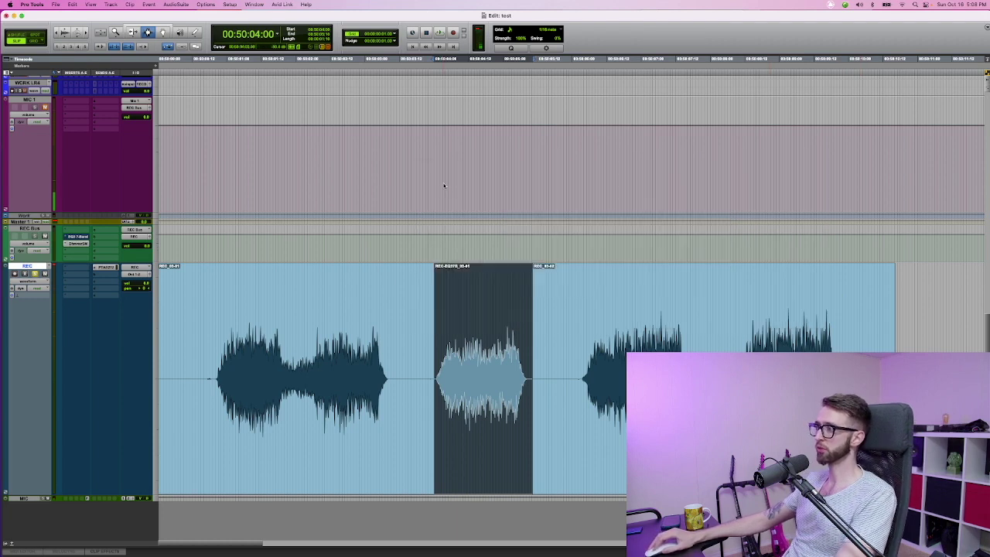
# Step: Play back the EQ-rendered second growl on the REC track and compare it with the unprocessed third growl
pyautogui.press('space')
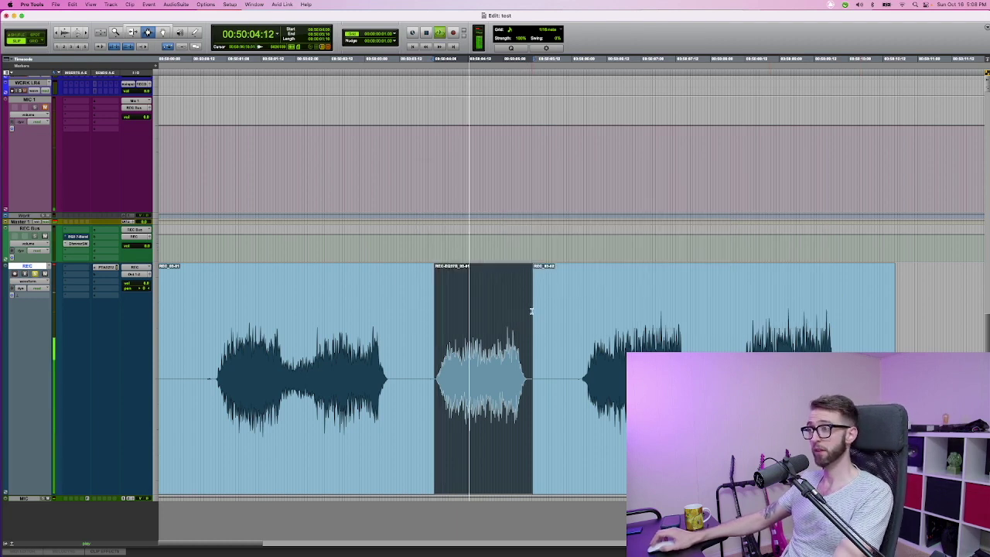
pyautogui.press('space')
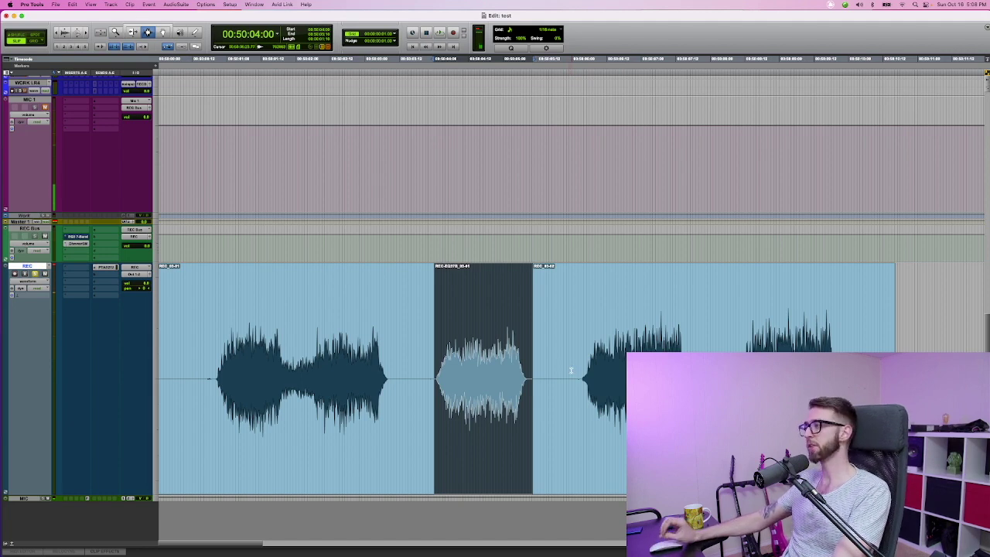
pyautogui.click(570, 371)
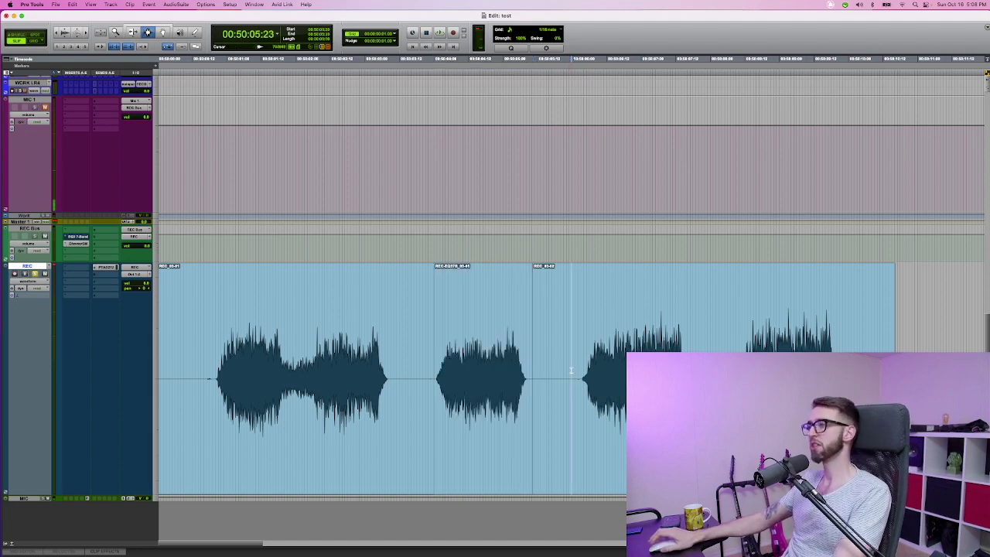
pyautogui.press('space')
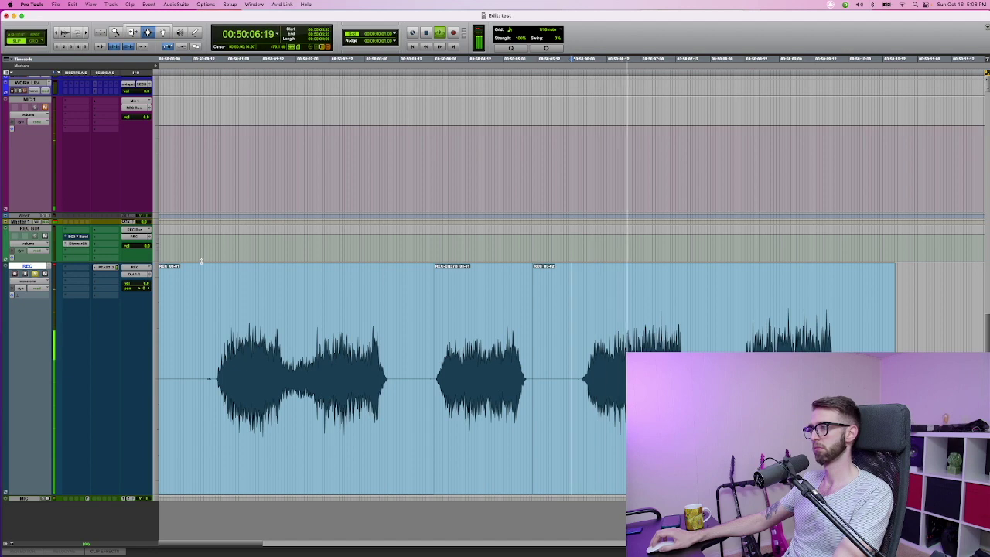
pyautogui.press('space')
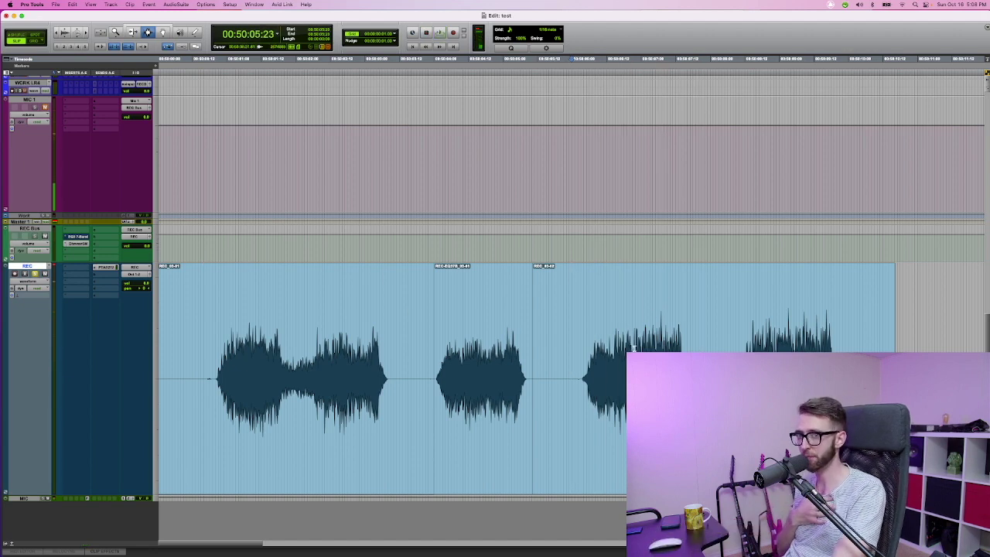
# Step: Look over the work and MIC tracks and reopen the Simple Monsters plug-in on REC Bus to view its settings
pyautogui.press(';')
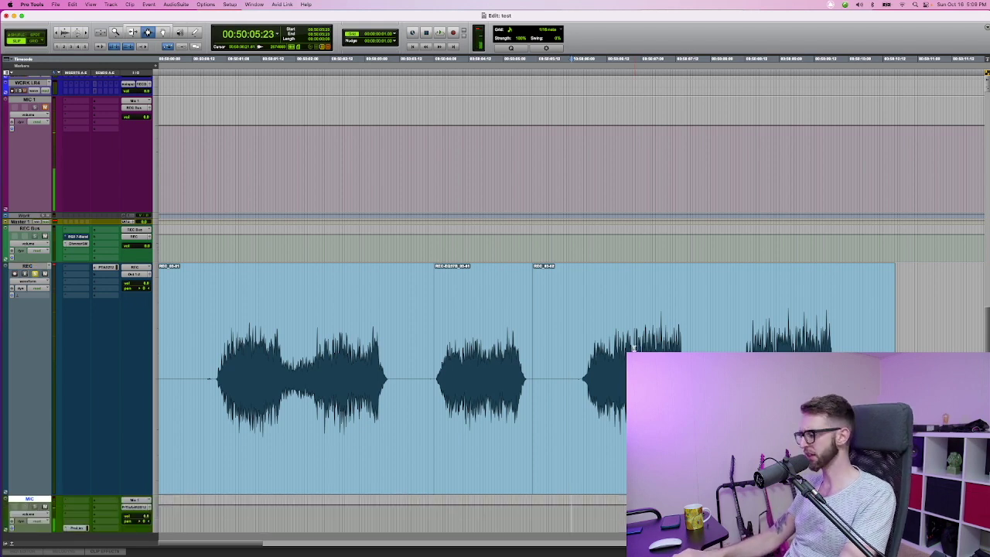
pyautogui.hotkey('ctrl', 'Down')
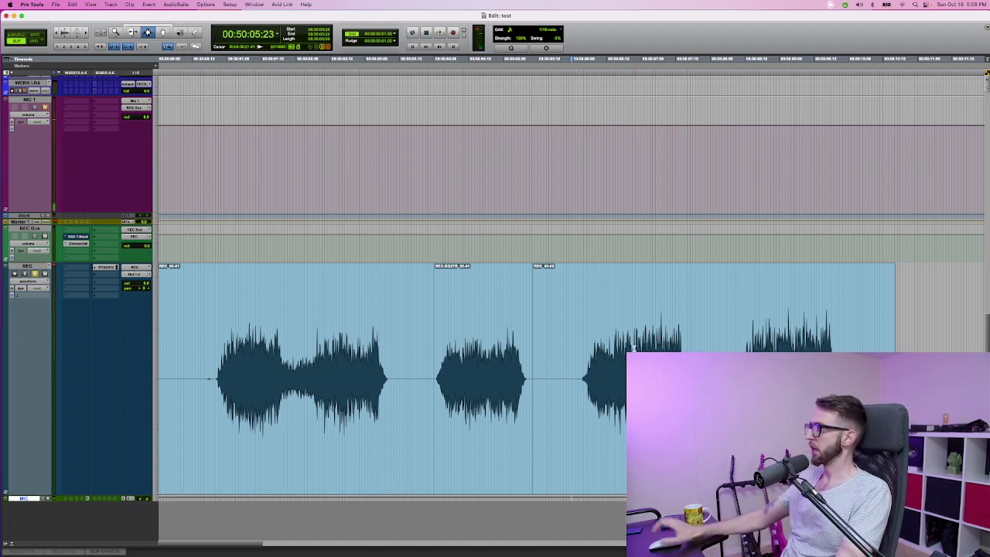
pyautogui.hotkey('ctrl', 'alt', 'Down')
pyautogui.scroll(5, 634, 349)
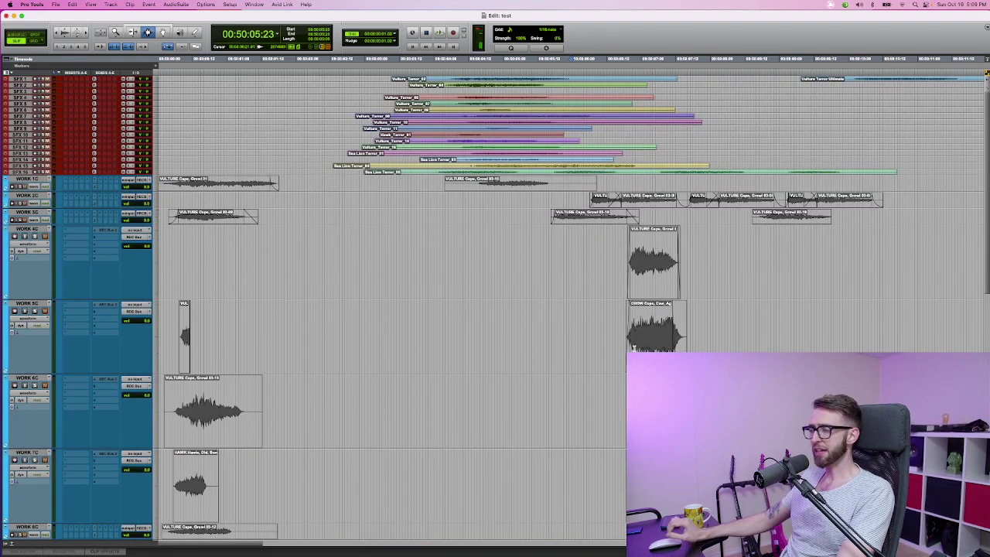
pyautogui.hotkey('ctrl', 'alt', 'Up')
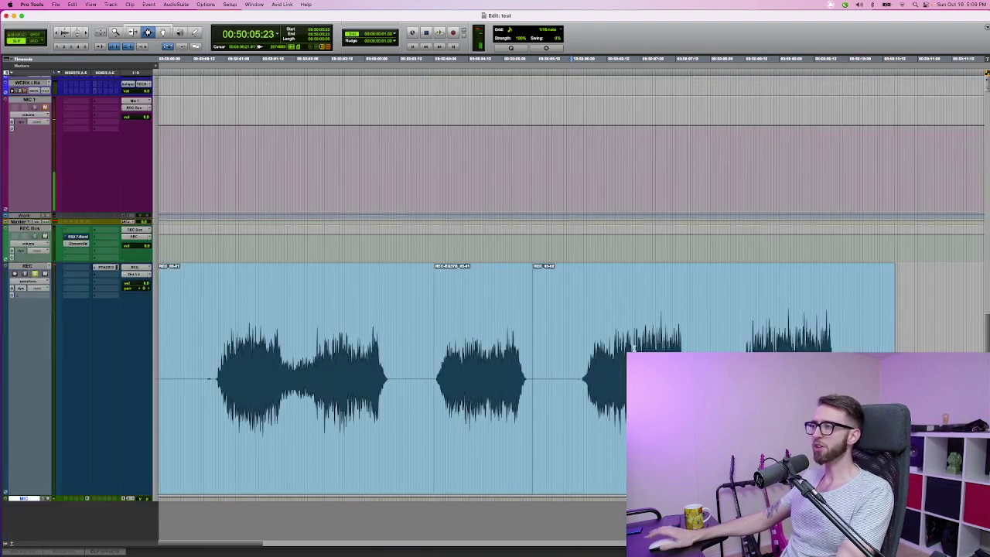
pyautogui.click(77, 244)
pyautogui.hotkey('ctrl', 'alt', 'Down')
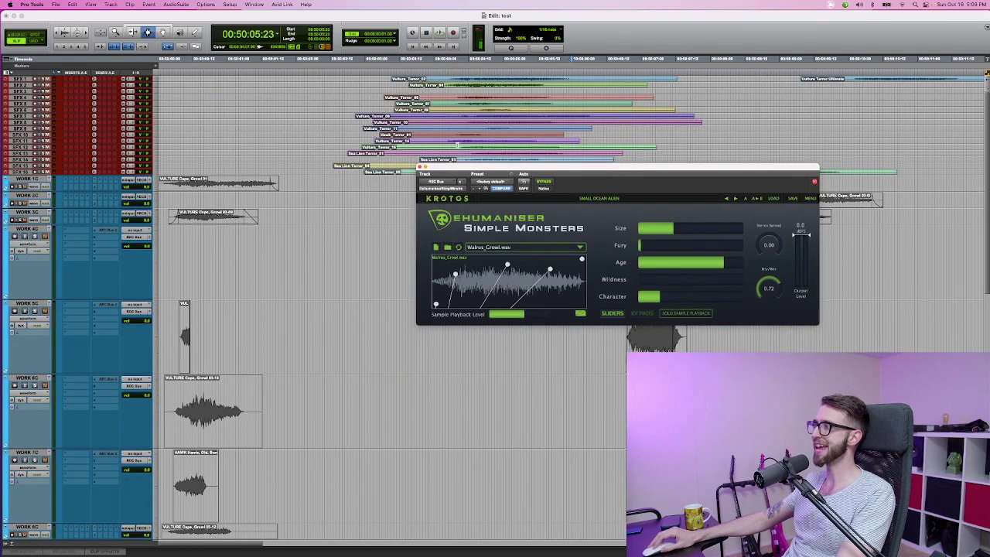
# Step: Audition the finished terror layers on the SFX tracks, playing the Sea Lion Terror clip on SFX 14 and the Vulture Terror clip on SFX 4
pyautogui.press('space')
pyautogui.press('KP_Decimal')
pyautogui.press('KP_1')
pyautogui.press('KP_Decimal')
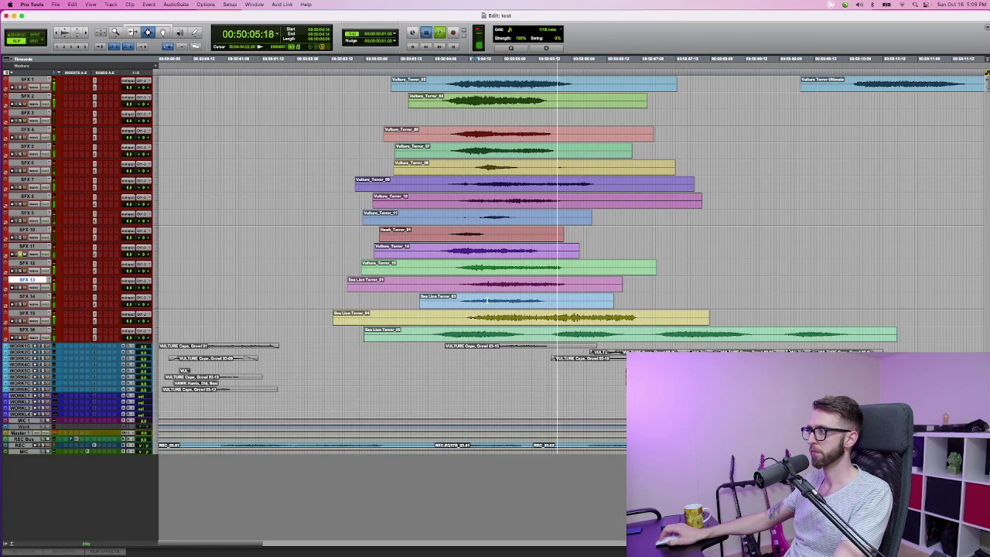
pyautogui.click(469, 300)
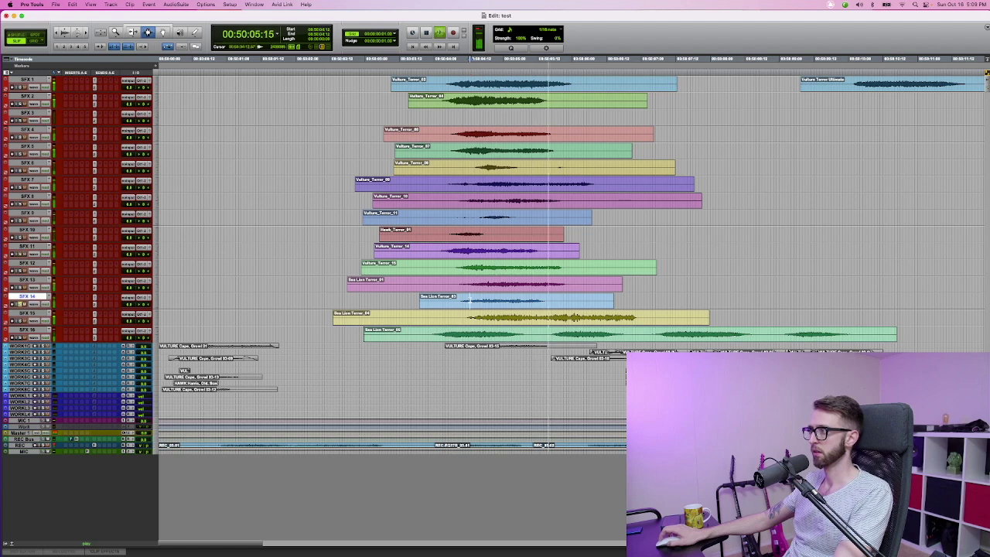
pyautogui.click(444, 301)
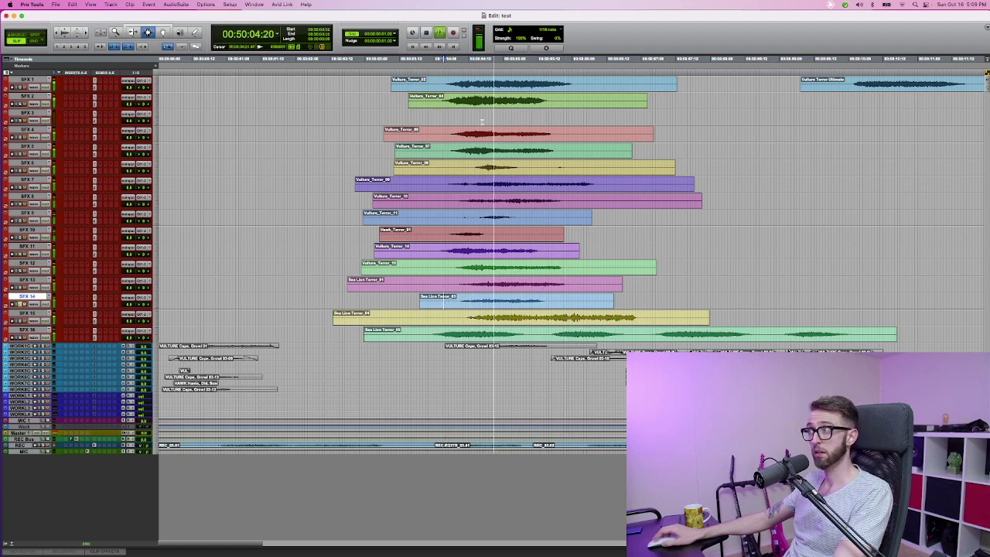
pyautogui.click(446, 134)
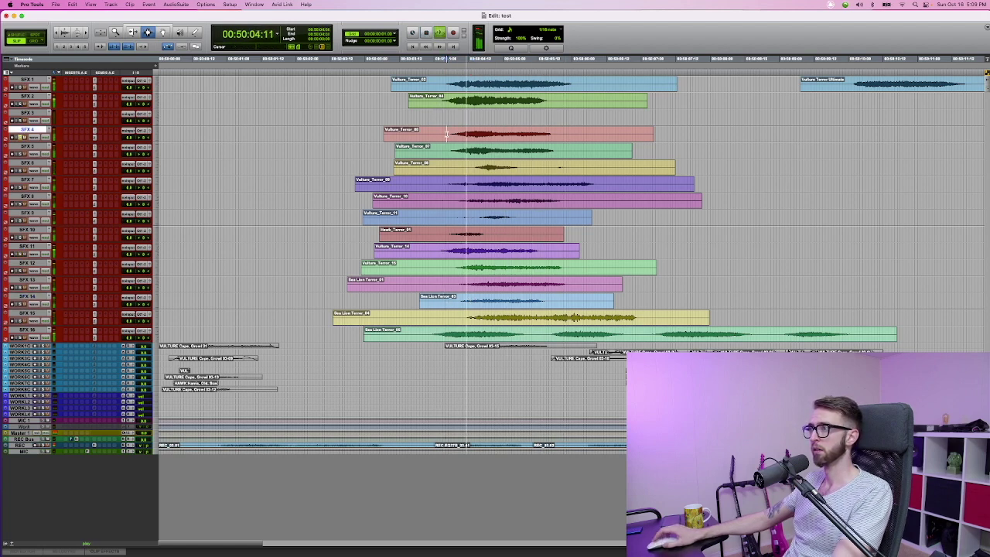
pyautogui.hscroll(5, 348, 147)
pyautogui.press('space')
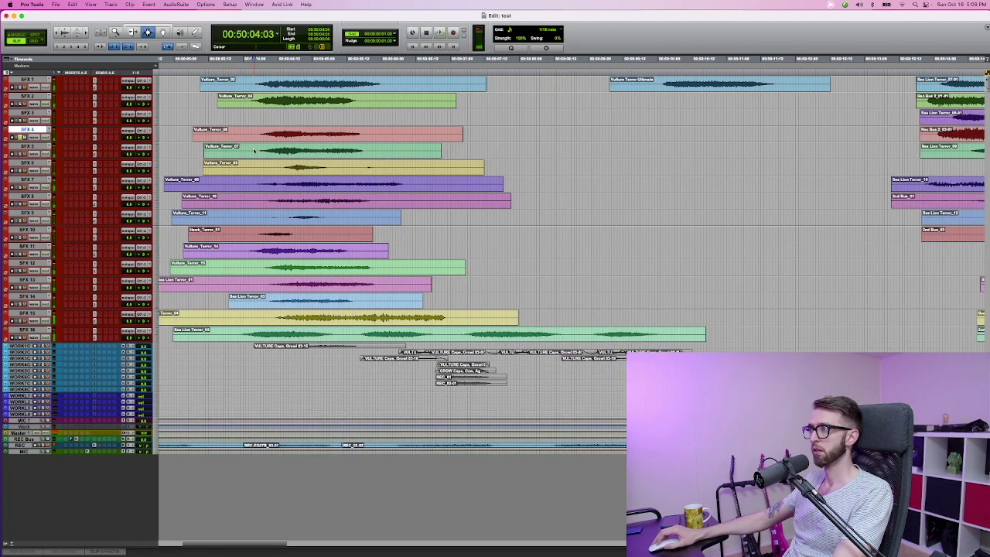
# Step: Audition the Vulture Terror clip on SFX 5, Vulture Terror Ultimate on SFX 1 and the Rec Bus 2 layer on SFX 2
pyautogui.click(253, 150)
pyautogui.press('space')
pyautogui.hscroll(5, 382, 163)
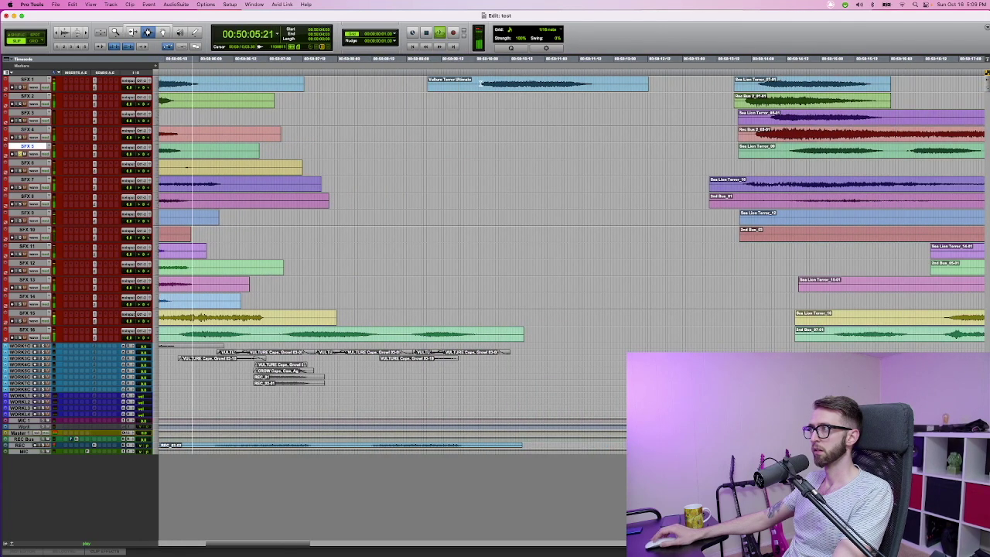
pyautogui.click(480, 84)
pyautogui.hscroll(8, 579, 189)
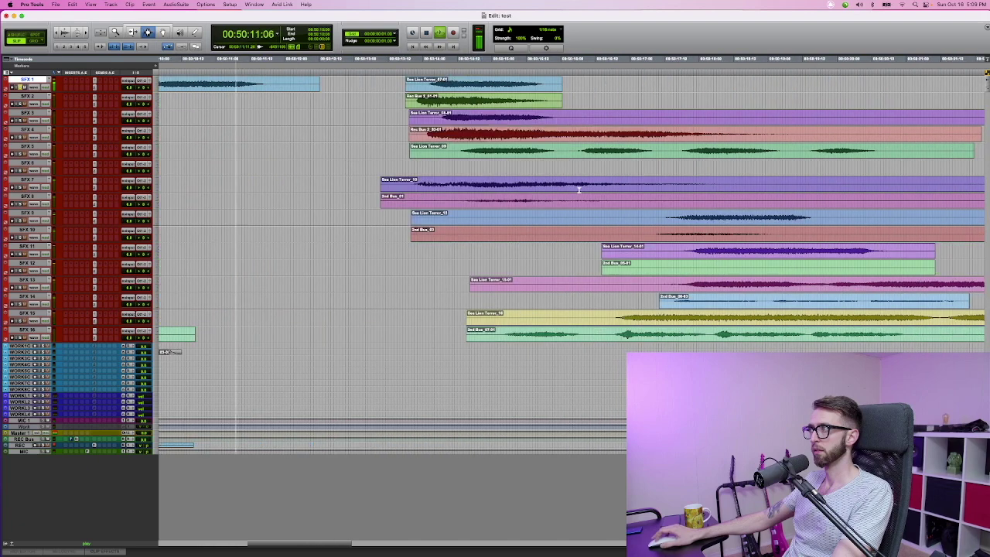
pyautogui.click(384, 102)
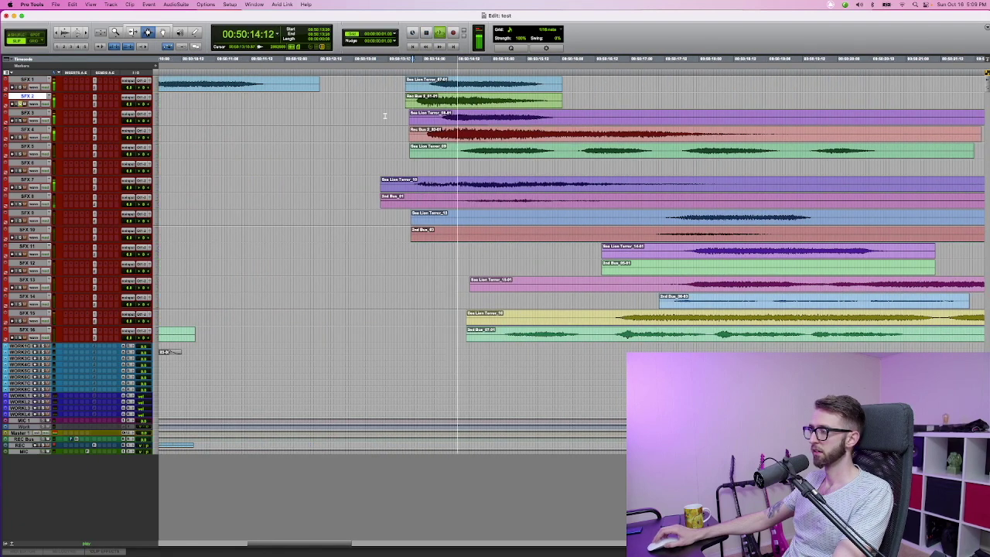
pyautogui.hscroll(3, 363, 100)
pyautogui.press('space')
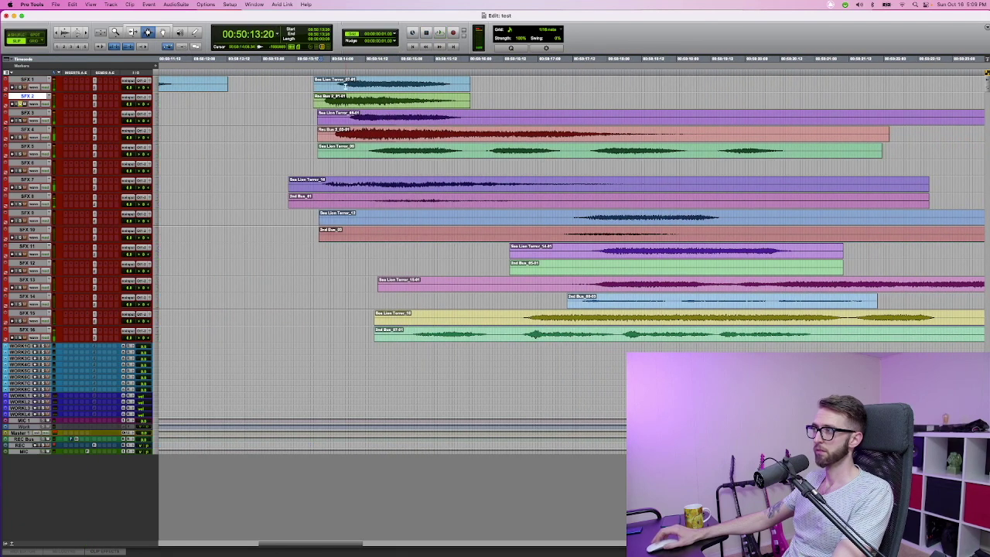